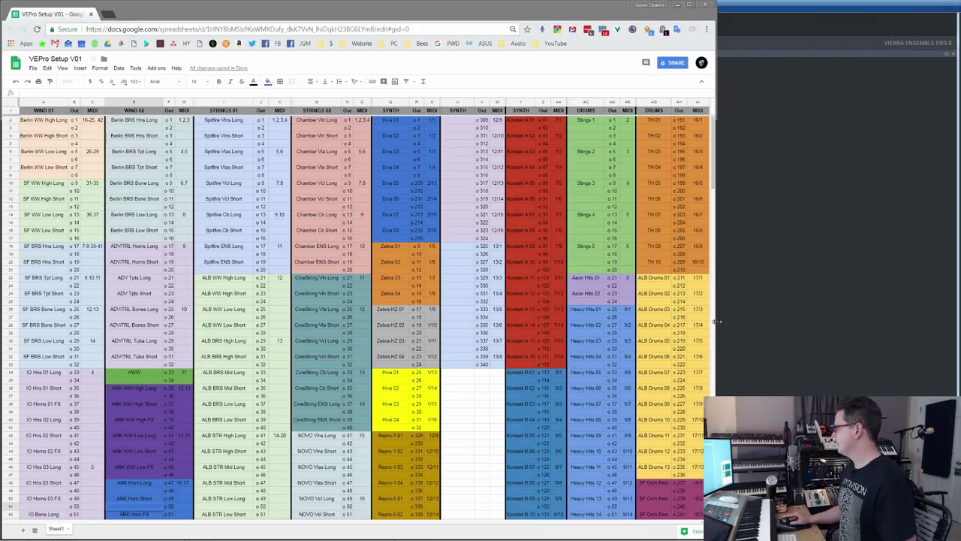
Step: Narrow the Chrome window slightly so the colour-coded setup sheet redraws to fit
left_click_drag(717, 321, 700, 321)
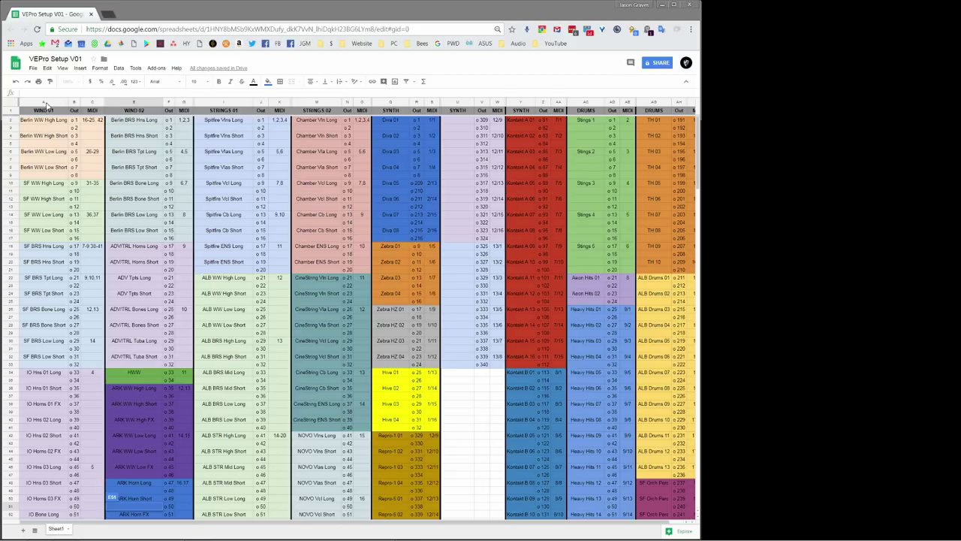
Step: Select the WIND 01 column, then widen the window to reveal the drum columns through AI
left_click(46, 102)
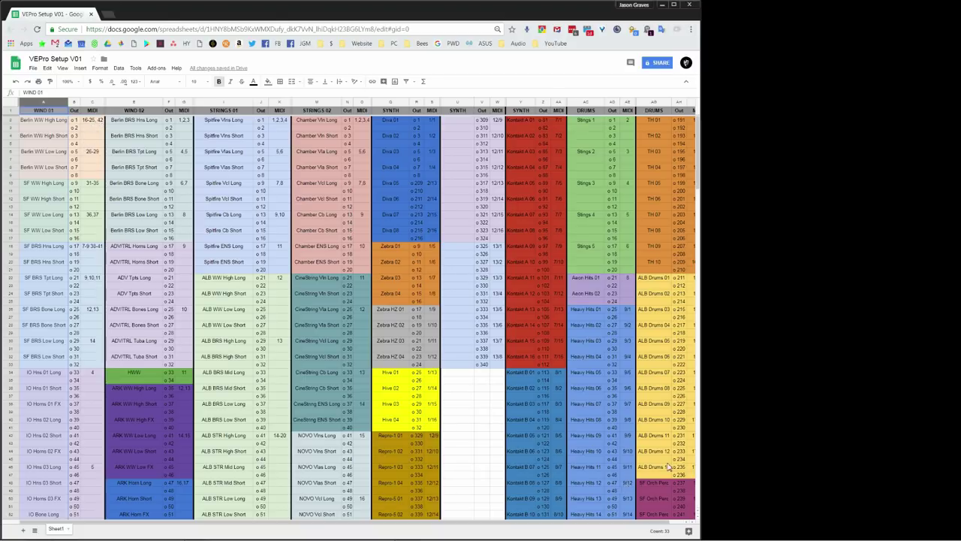
left_click_drag(706, 462, 727, 461)
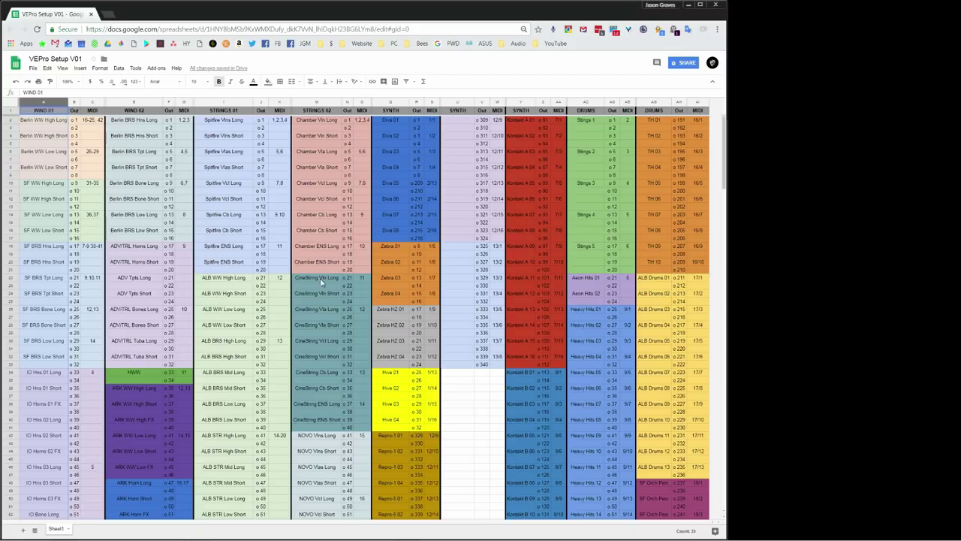
Step: Select column M, the STRINGS 02 patch group
left_click(315, 103)
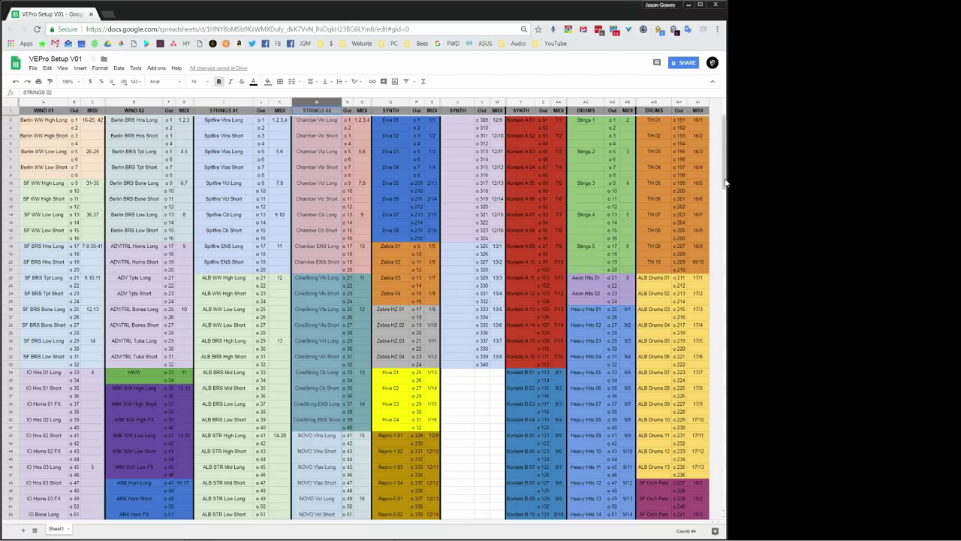
left_click_drag(725, 182, 729, 230)
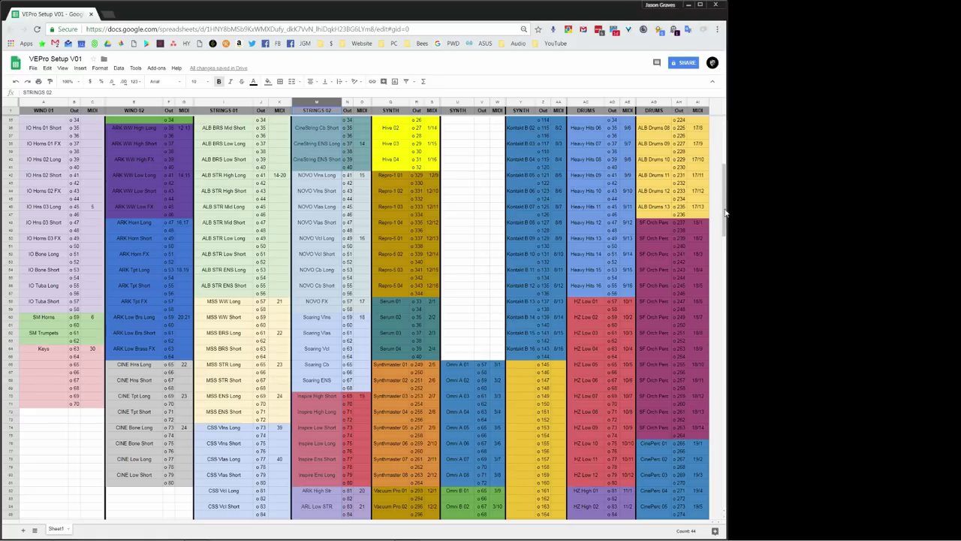
left_click_drag(725, 214, 726, 241)
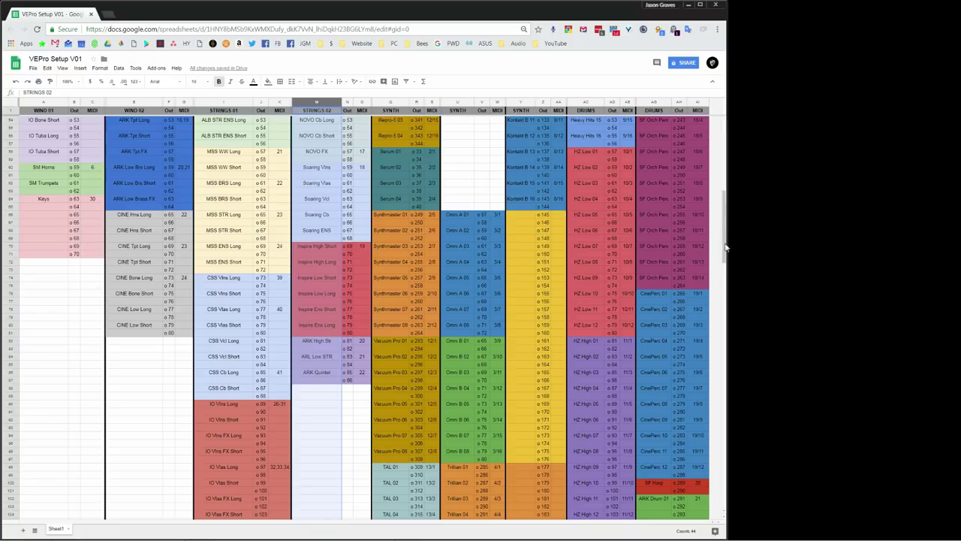
left_click_drag(725, 252, 716, 170)
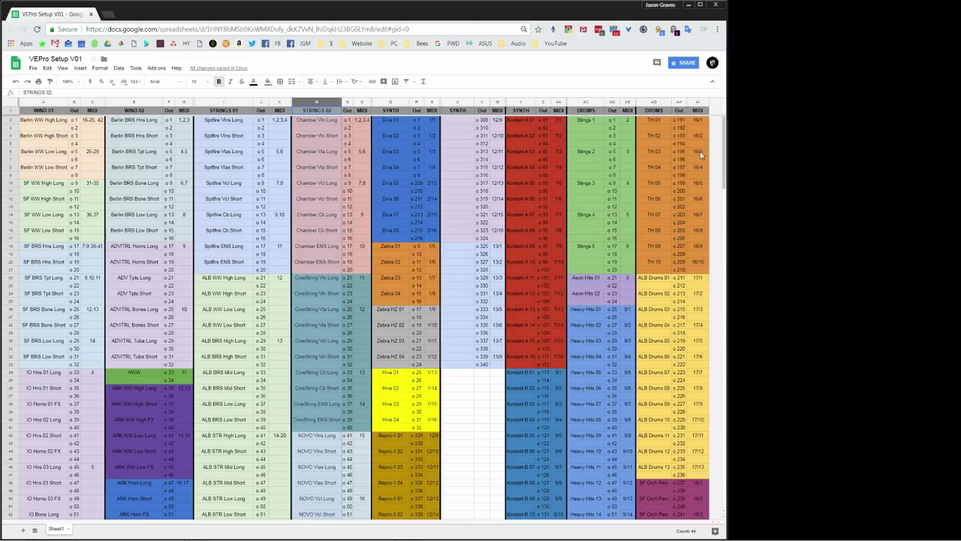
left_click_drag(725, 157, 724, 189)
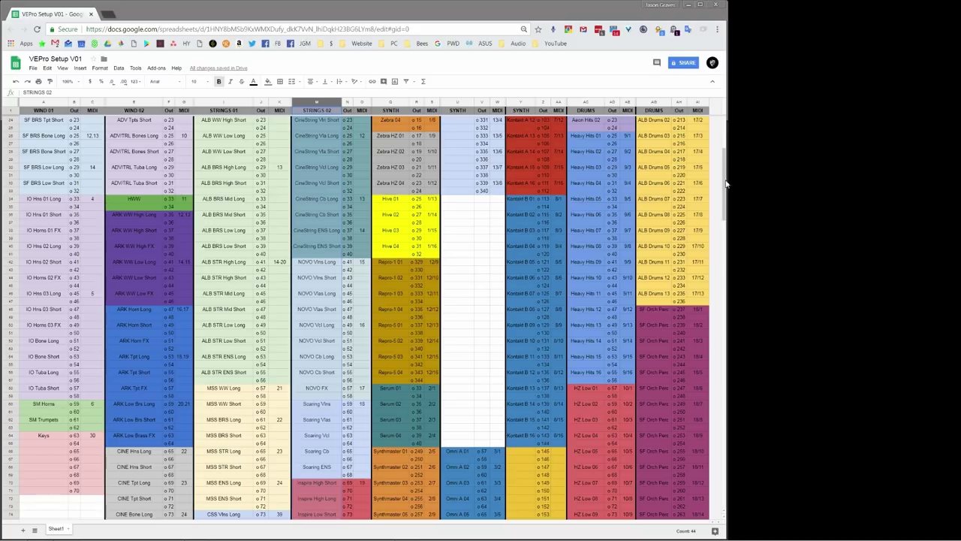
left_click_drag(726, 184, 726, 248)
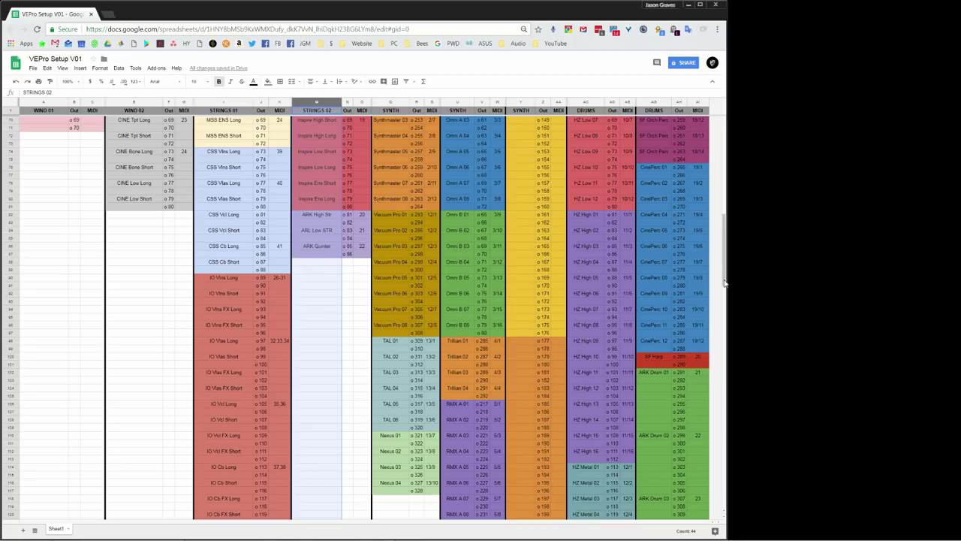
left_click_drag(725, 278, 725, 243)
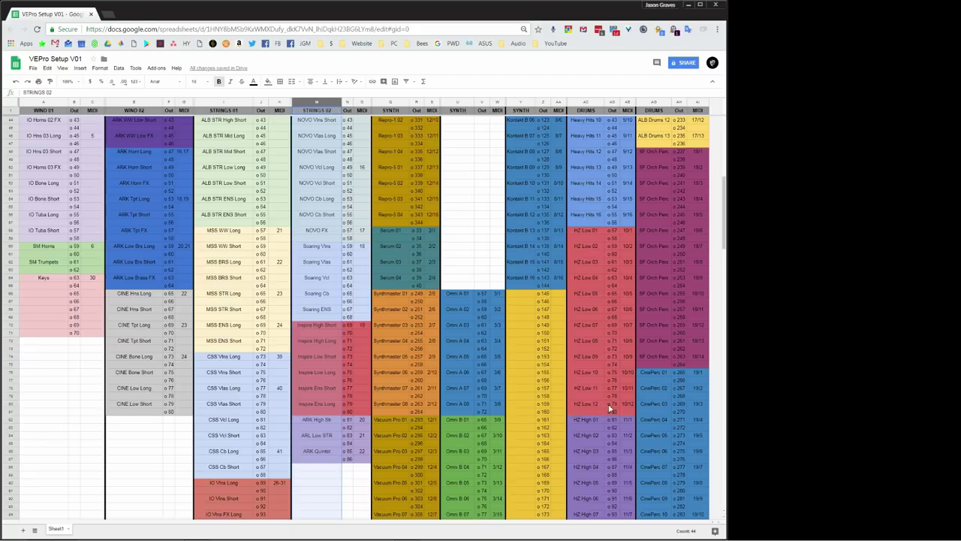
left_click_drag(727, 247, 726, 257)
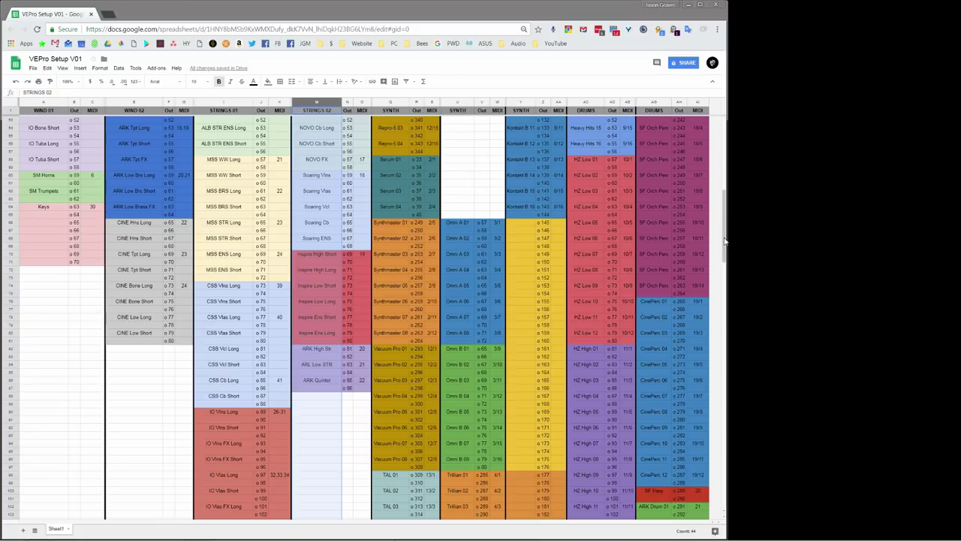
left_click_drag(725, 241, 724, 254)
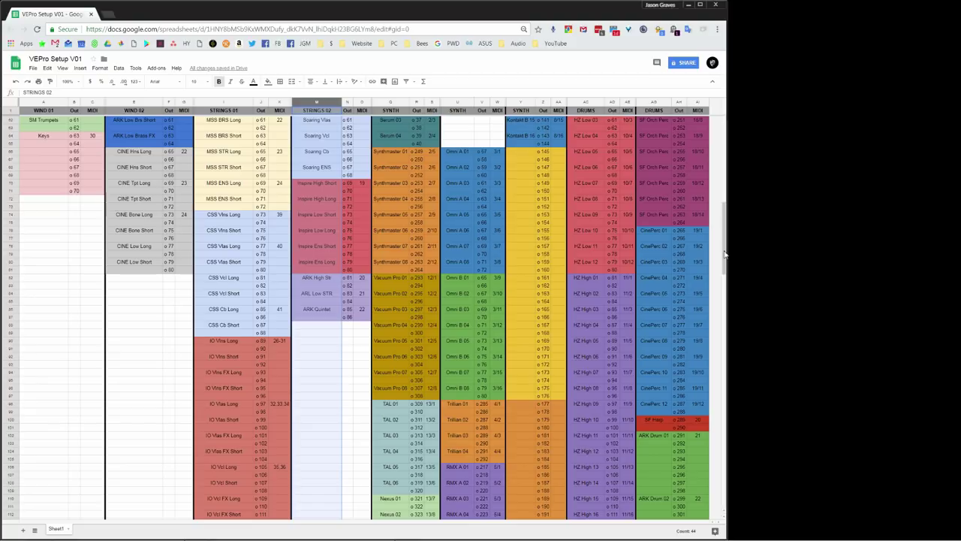
left_click_drag(726, 254, 735, 474)
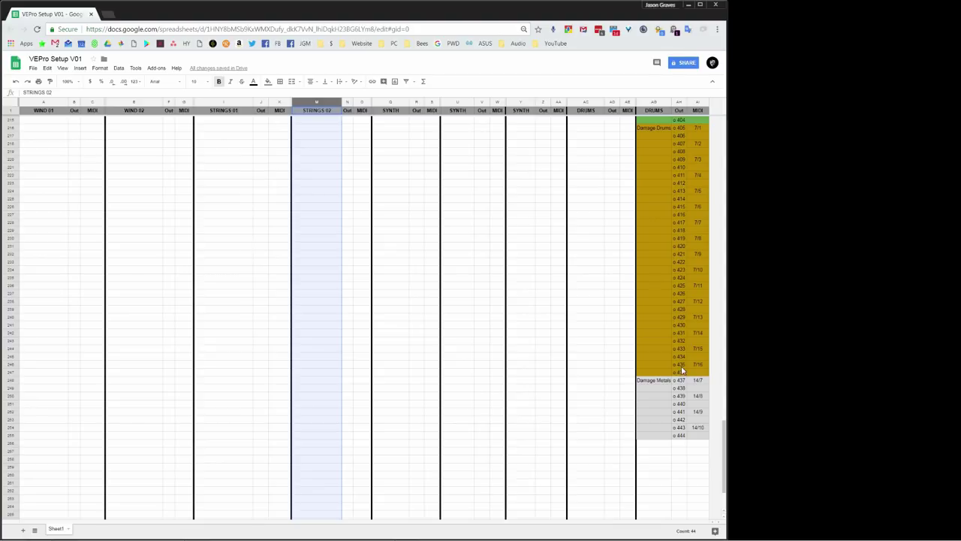
left_click(587, 102)
left_click(700, 103, "shift")
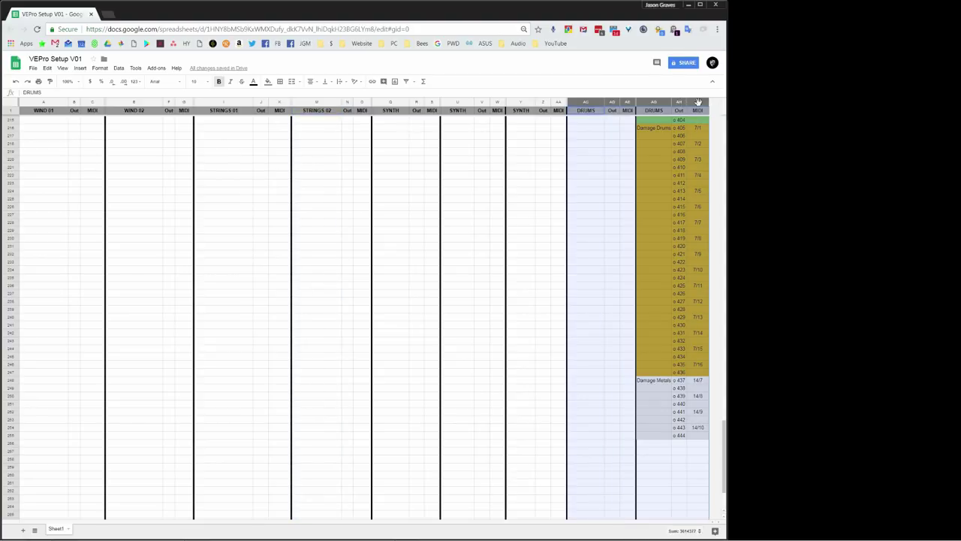
left_click(599, 128)
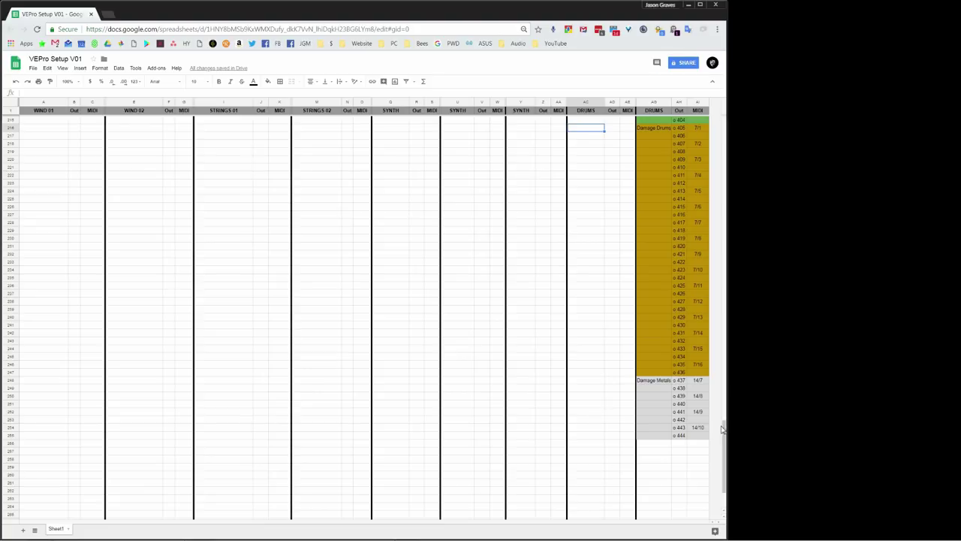
left_click(681, 437)
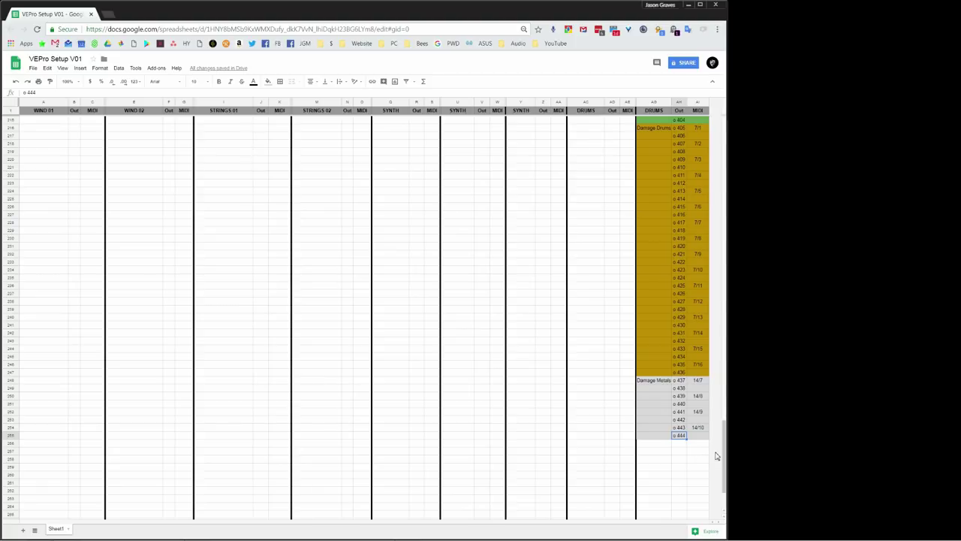
Step: Bring the VE Pro server window into view on the 2018 Winds 02 V02 brass mixer
left_click_drag(726, 460, 729, 125)
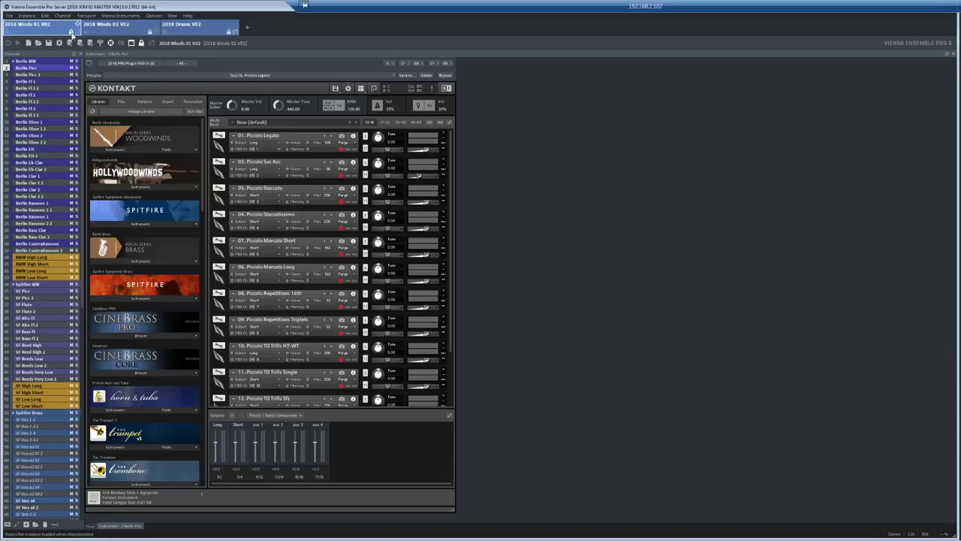
left_click(115, 27)
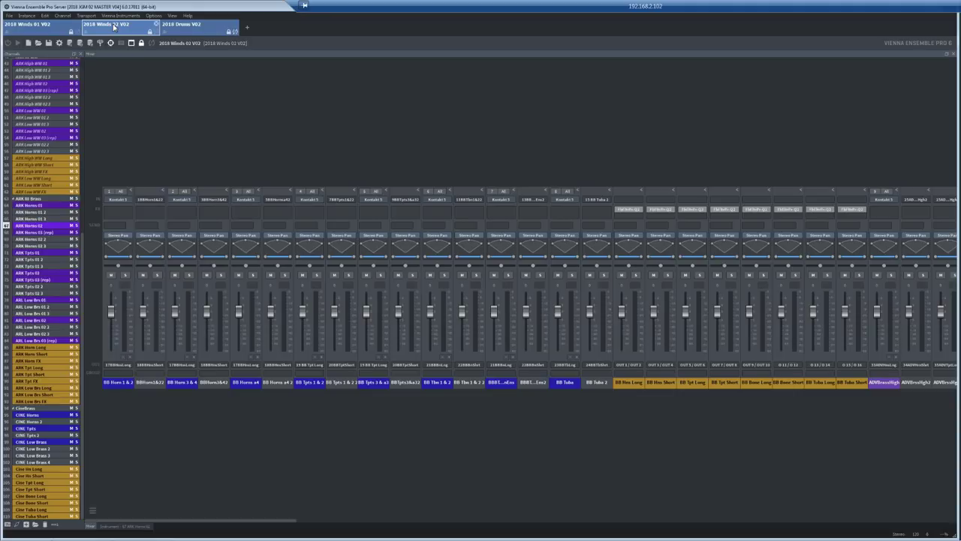
scroll(48, 84, "up", 10)
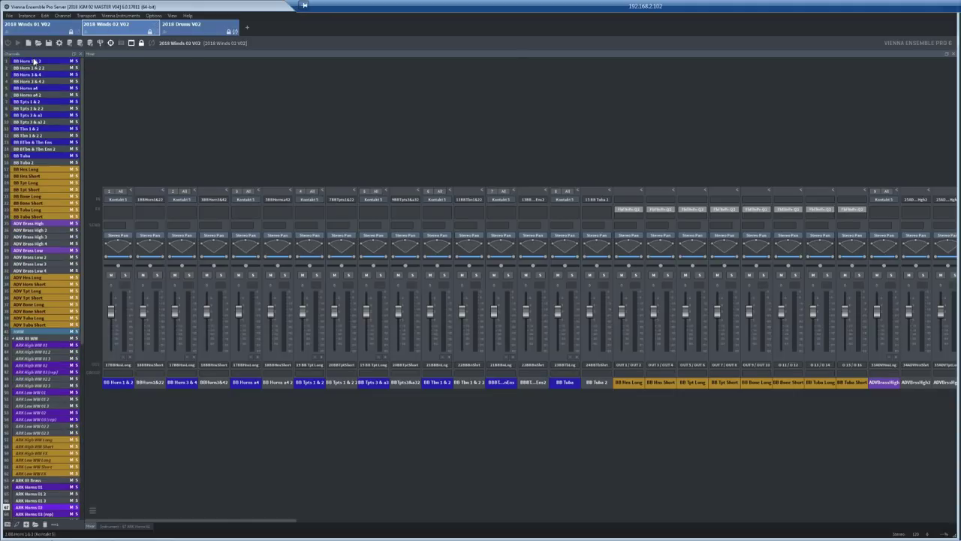
left_click(33, 62)
left_click(189, 27)
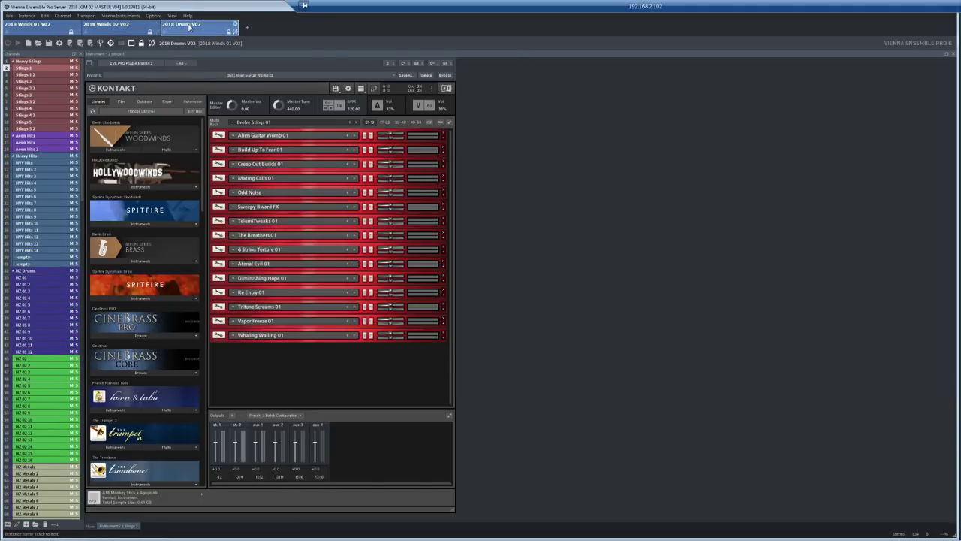
left_click(30, 27)
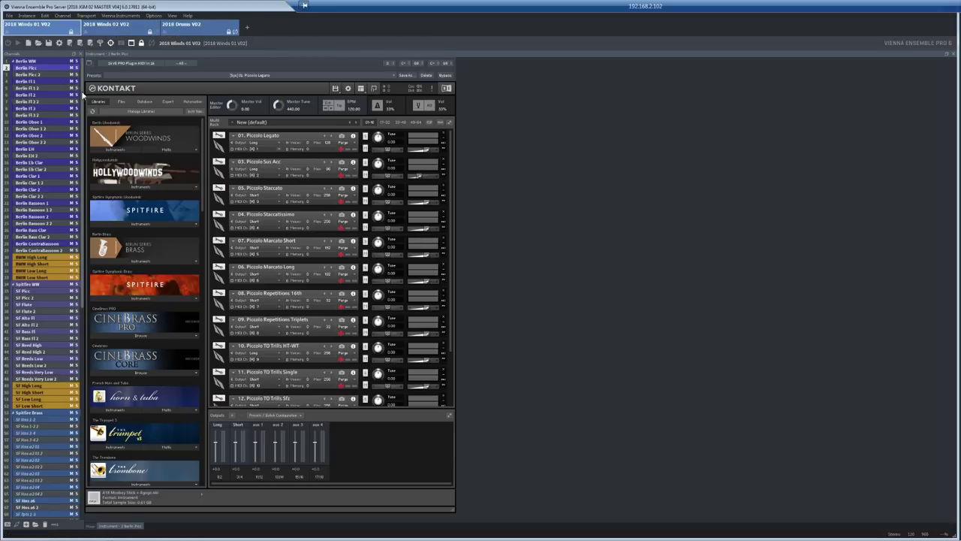
left_click_drag(82, 94, 80, 316)
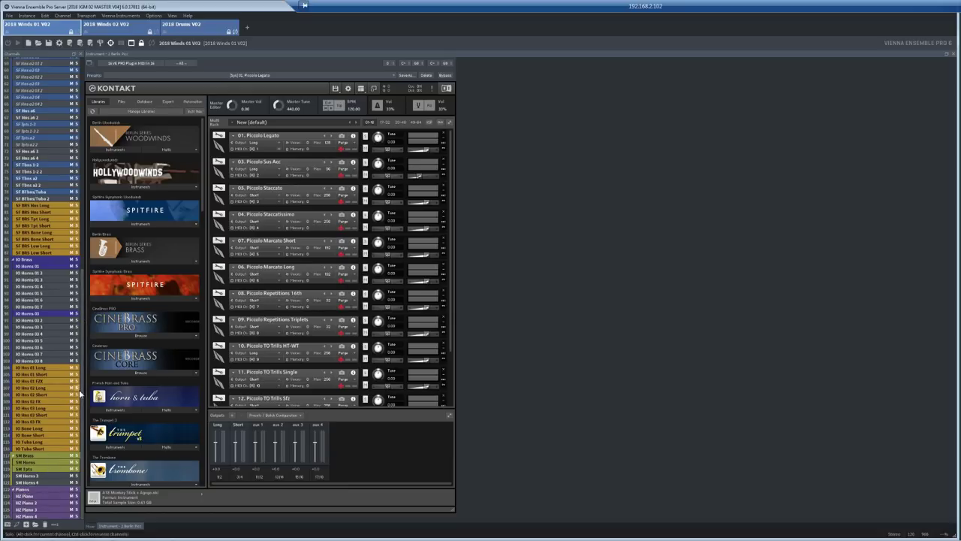
left_click_drag(85, 394, 90, 152)
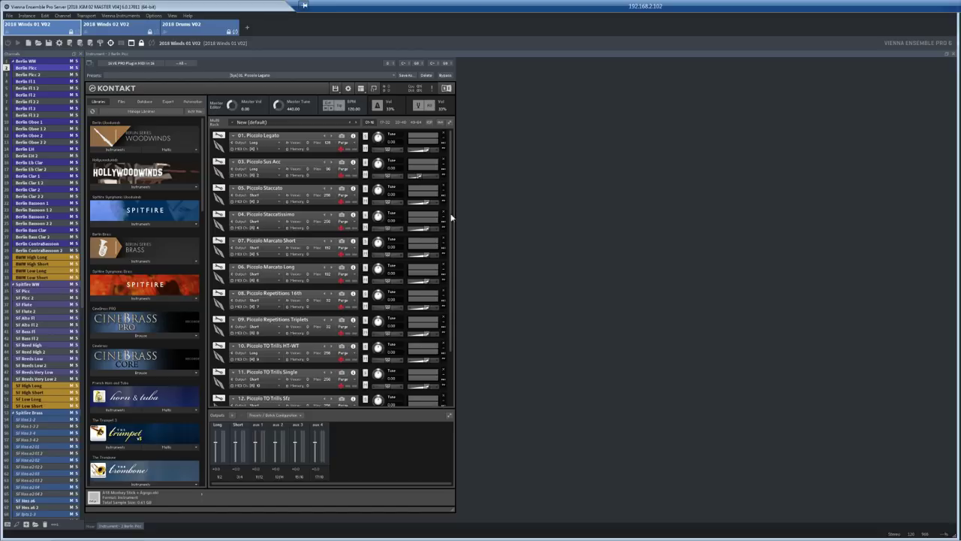
left_click_drag(451, 210, 451, 278)
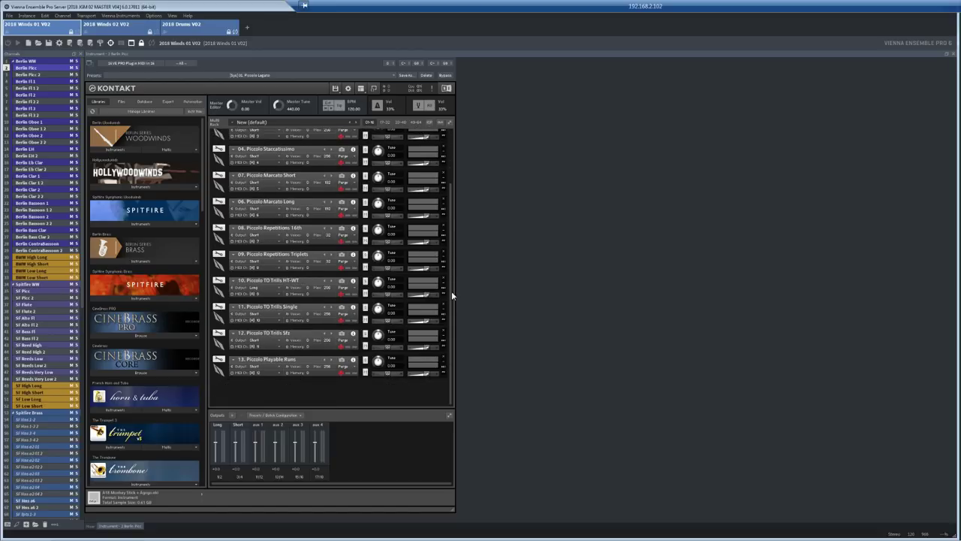
left_click_drag(451, 269, 453, 179)
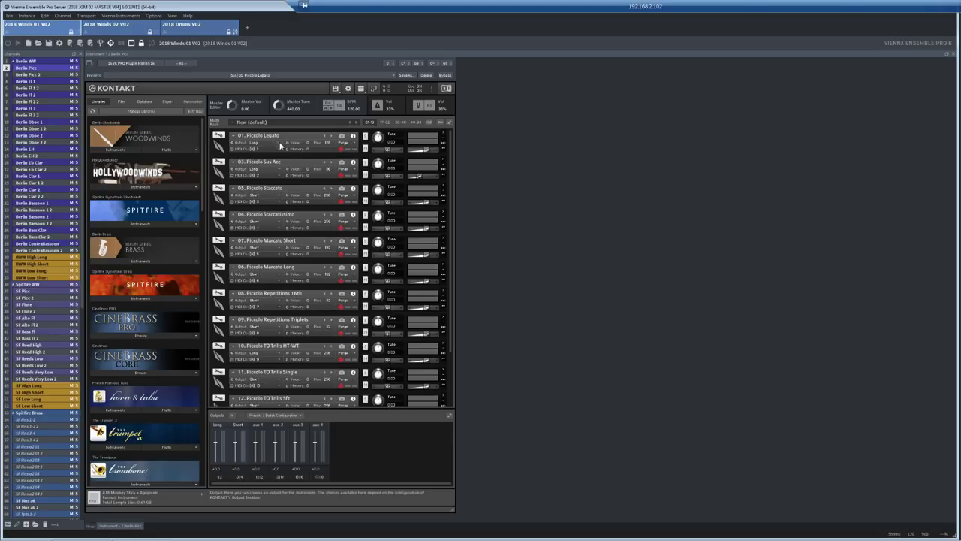
left_click(280, 145)
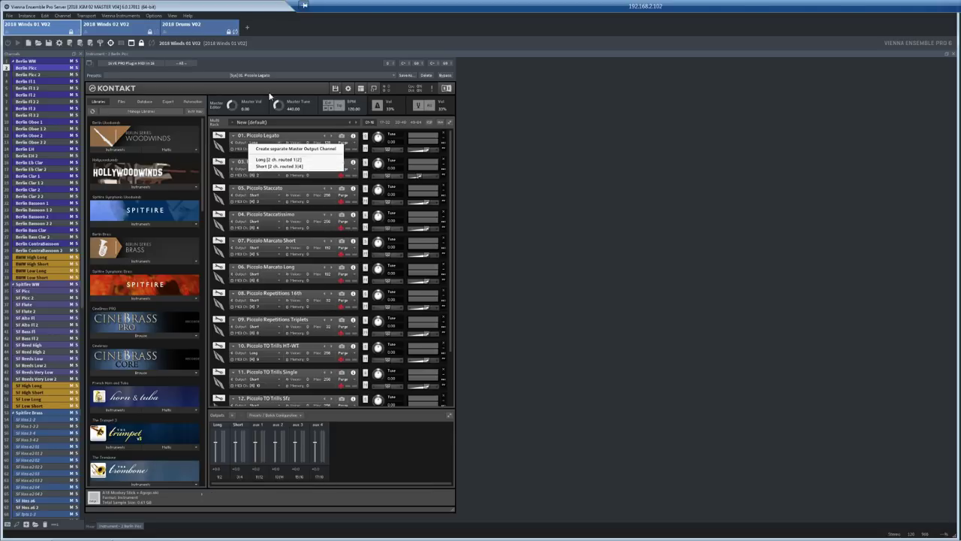
left_click(270, 95)
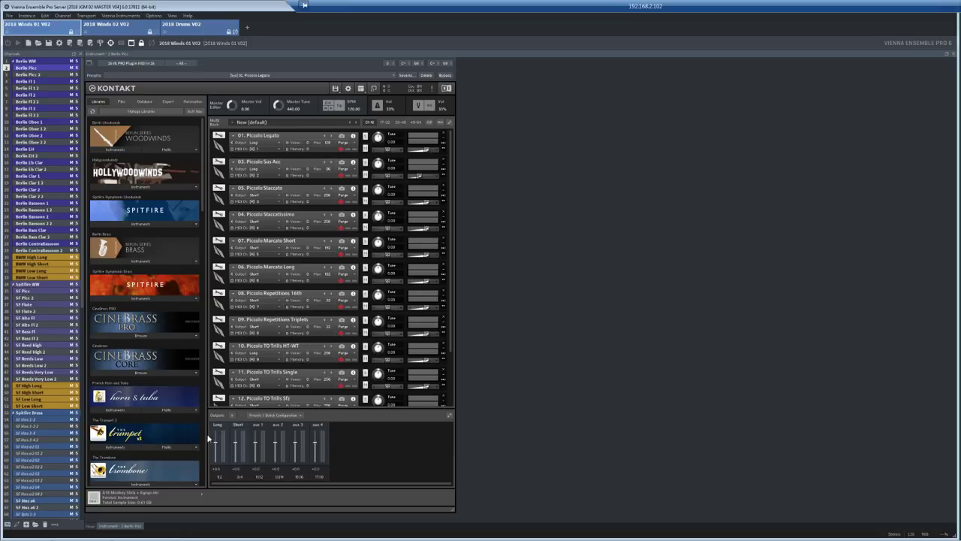
Step: Switch to the channel mixer and inspect Berlin Picc's bus routing without changing it
left_click(88, 527)
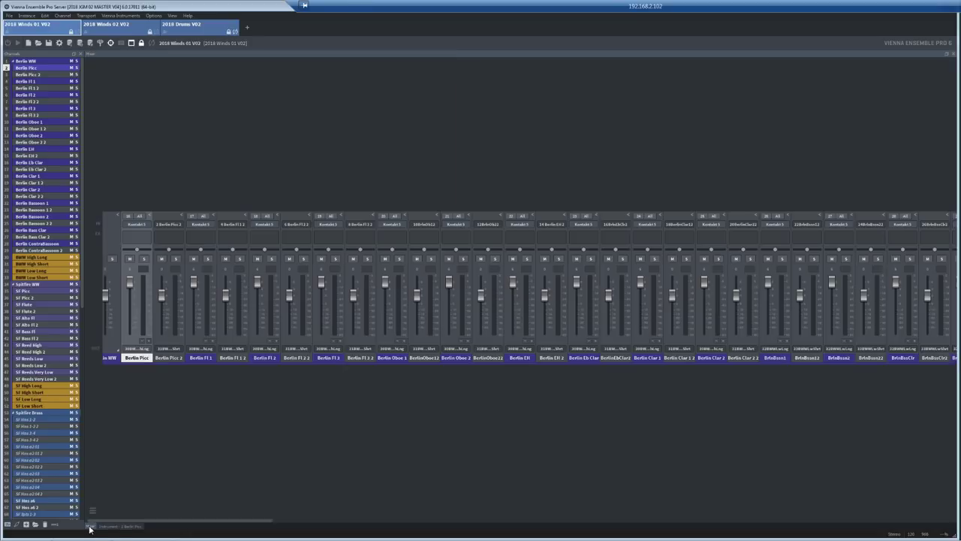
left_click(151, 350)
mouse_move(159, 367)
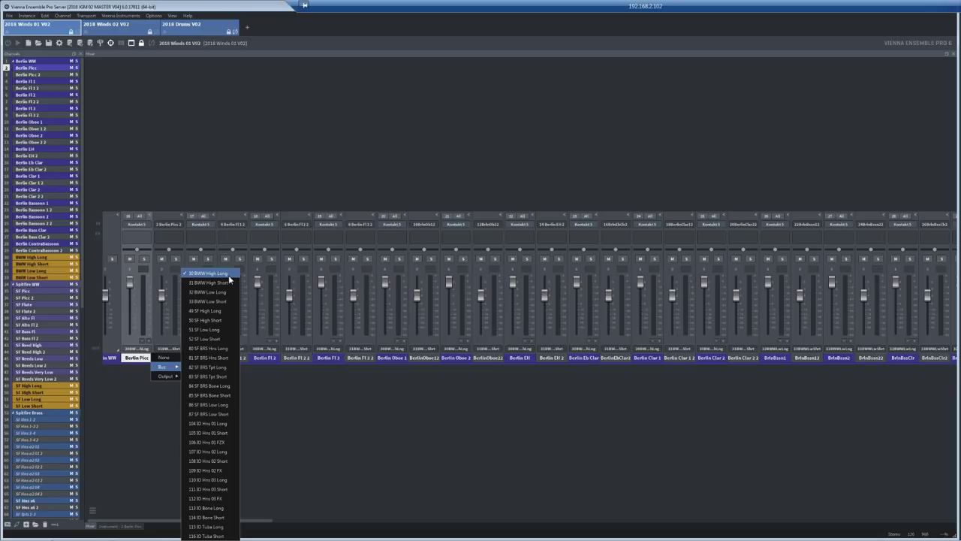
left_click(130, 392)
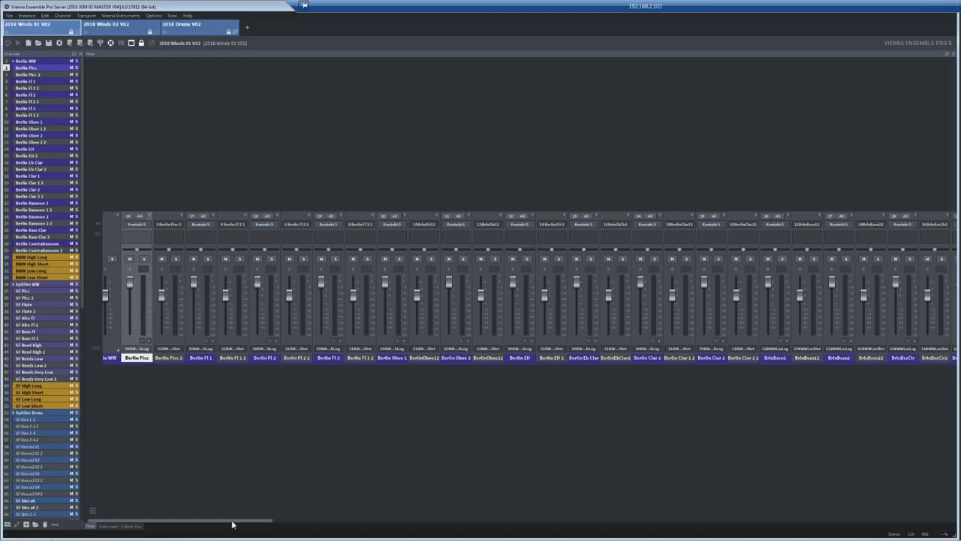
left_click_drag(232, 524, 355, 518)
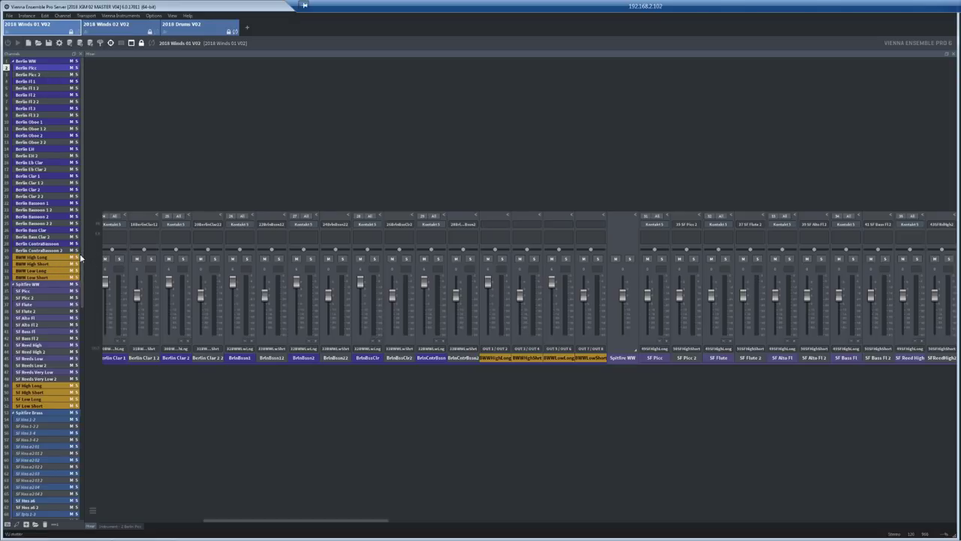
left_click_drag(82, 256, 88, 490)
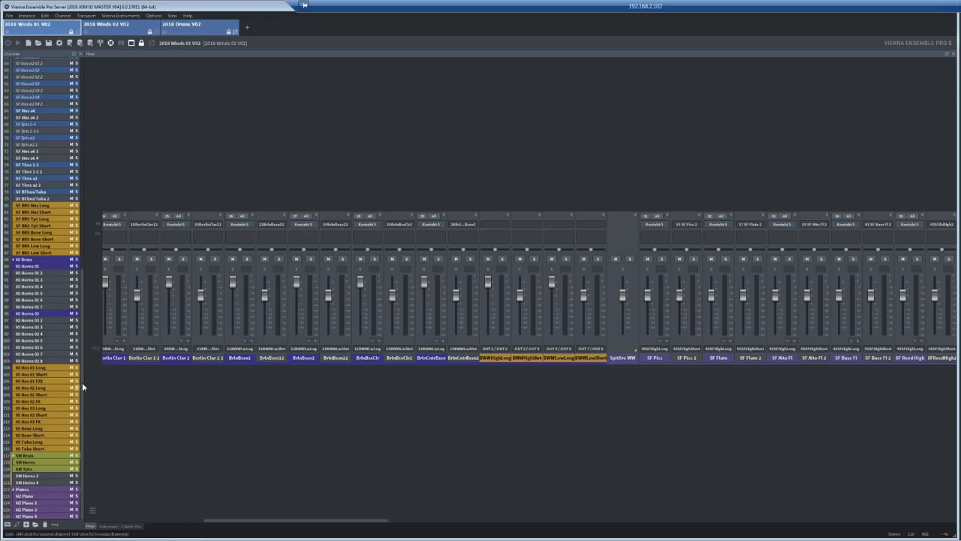
left_click_drag(80, 389, 95, 145)
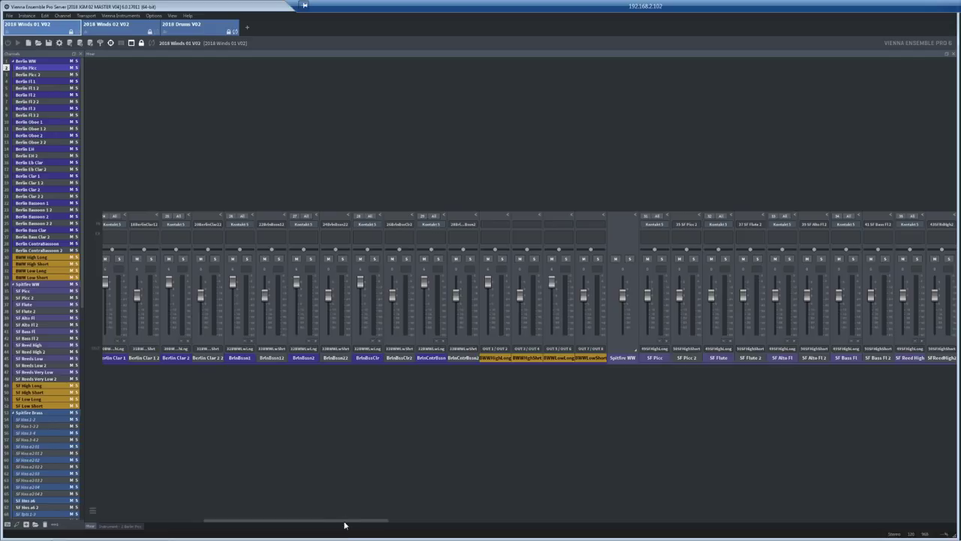
left_click_drag(345, 523, 195, 531)
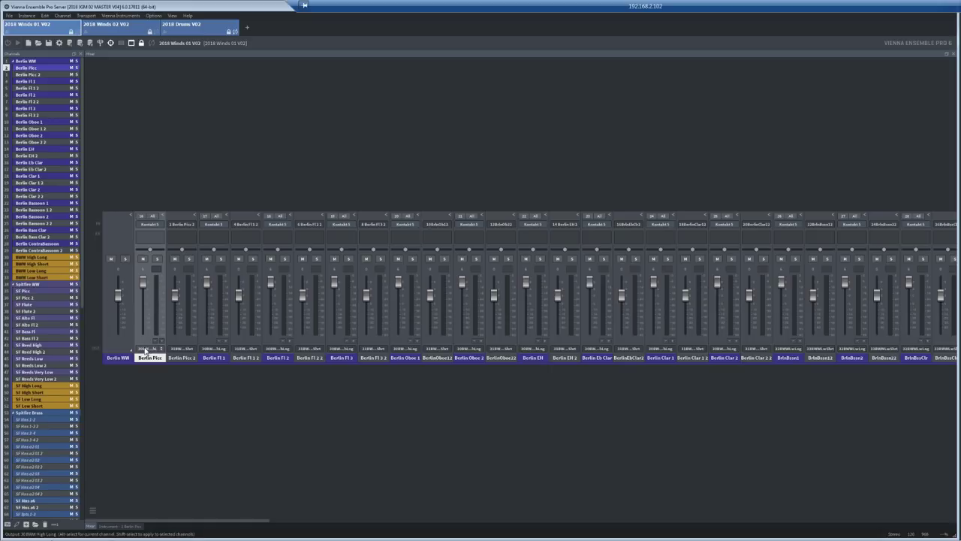
left_click(194, 349)
mouse_move(208, 368)
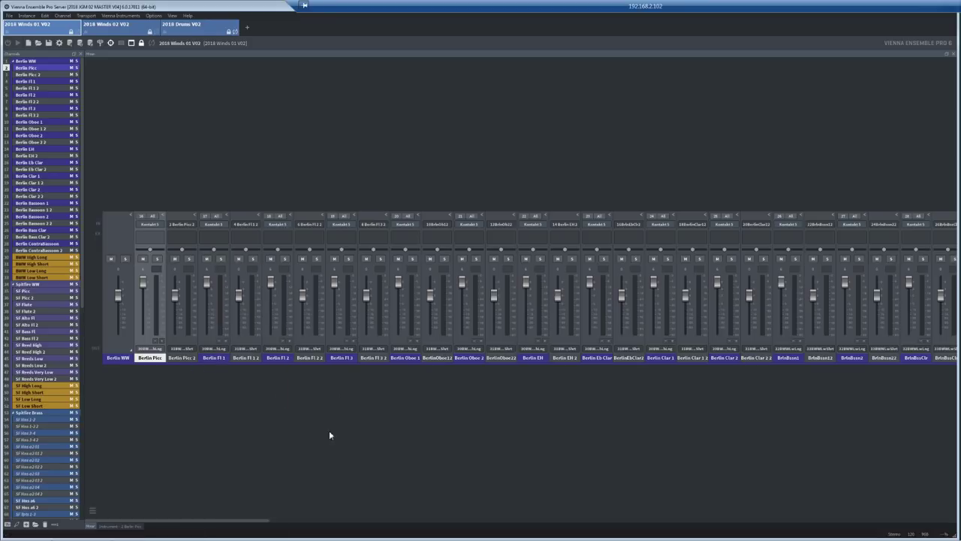
left_click(350, 418)
left_click_drag(234, 523, 370, 523)
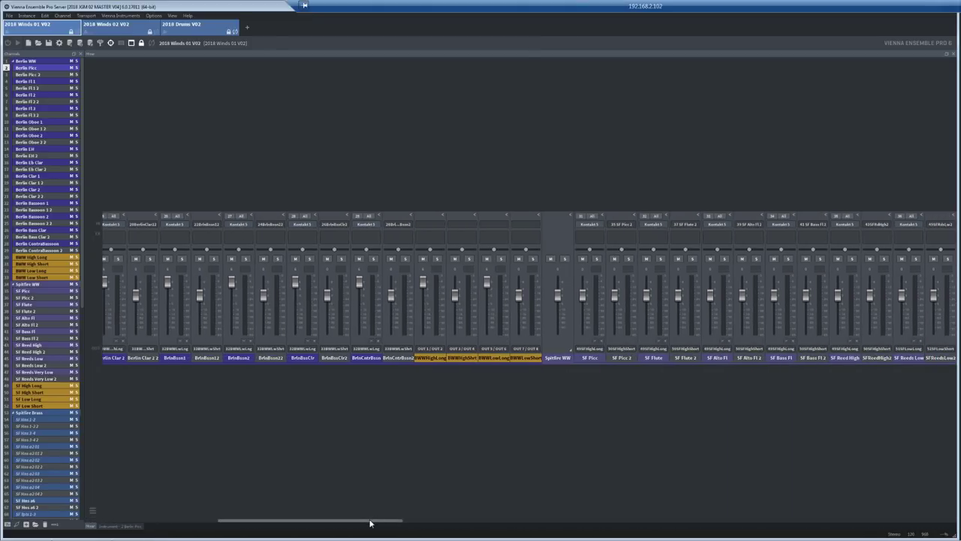
left_click(425, 359)
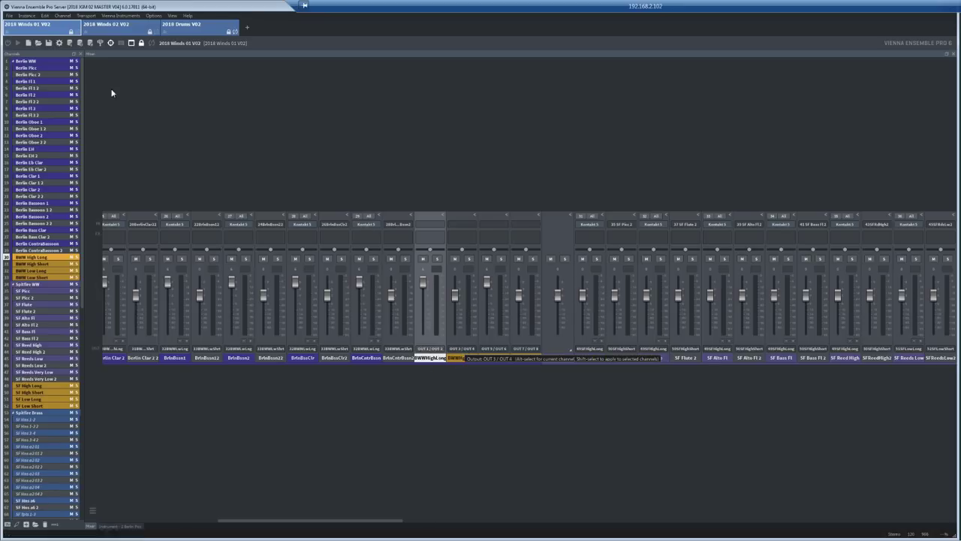
double_click(35, 109)
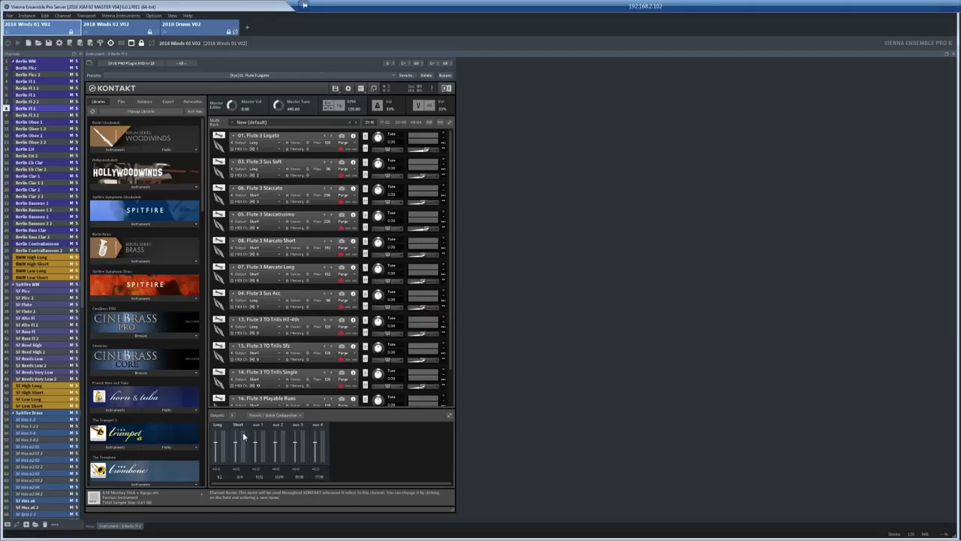
left_click(90, 527)
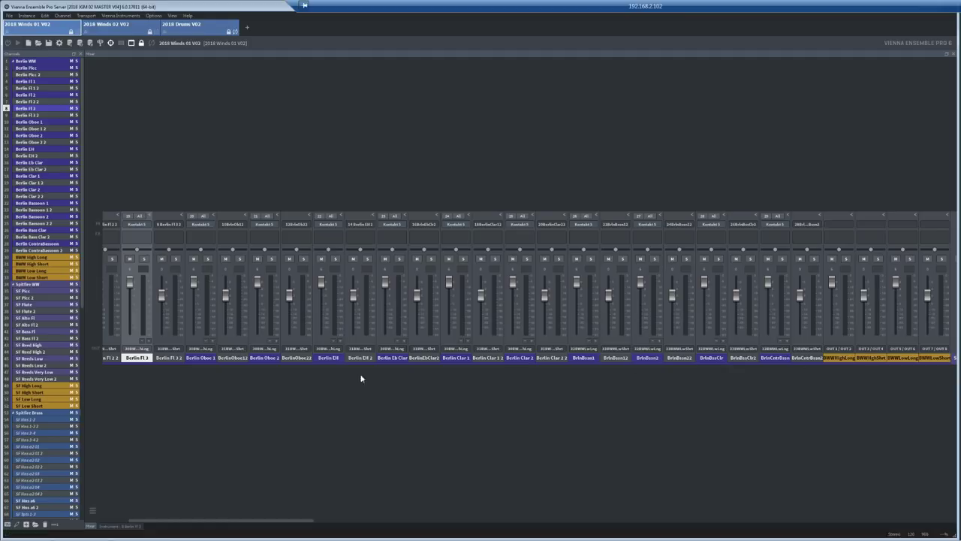
left_click(148, 349)
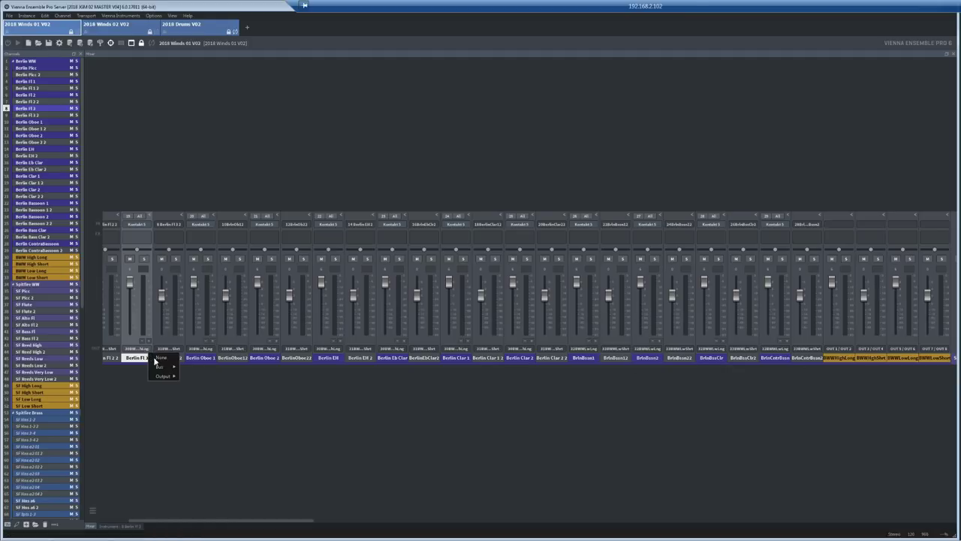
mouse_move(159, 368)
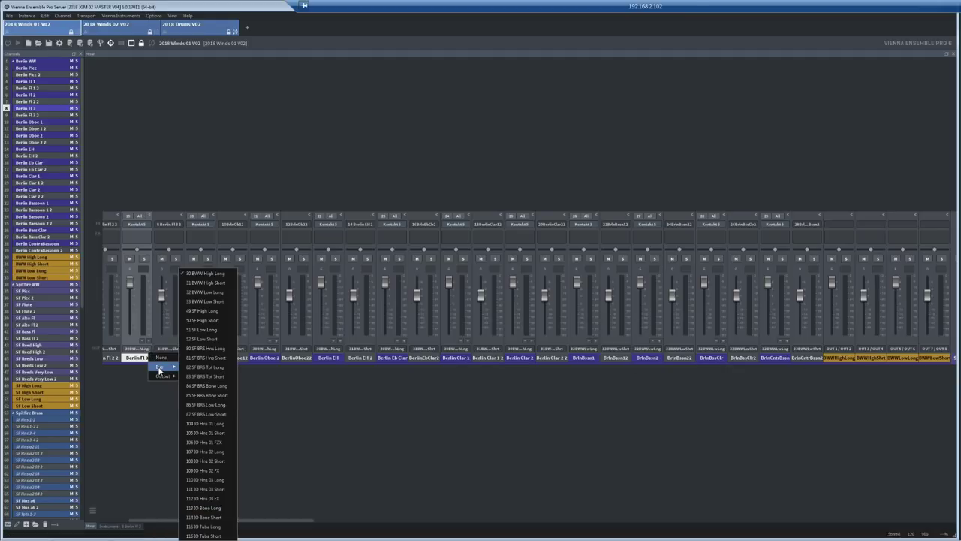
left_click(126, 383)
left_click(180, 350)
mouse_move(189, 368)
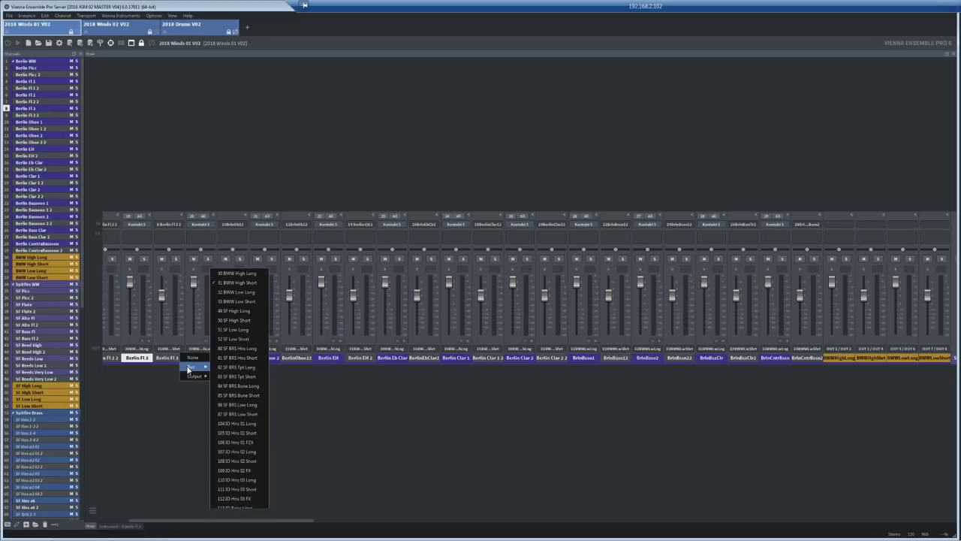
left_click(152, 419)
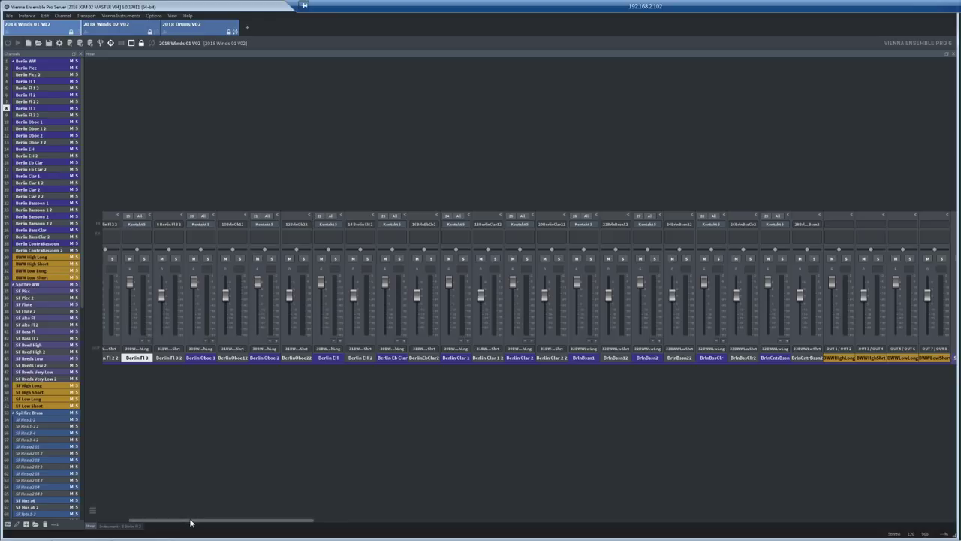
left_click_drag(190, 524, 272, 524)
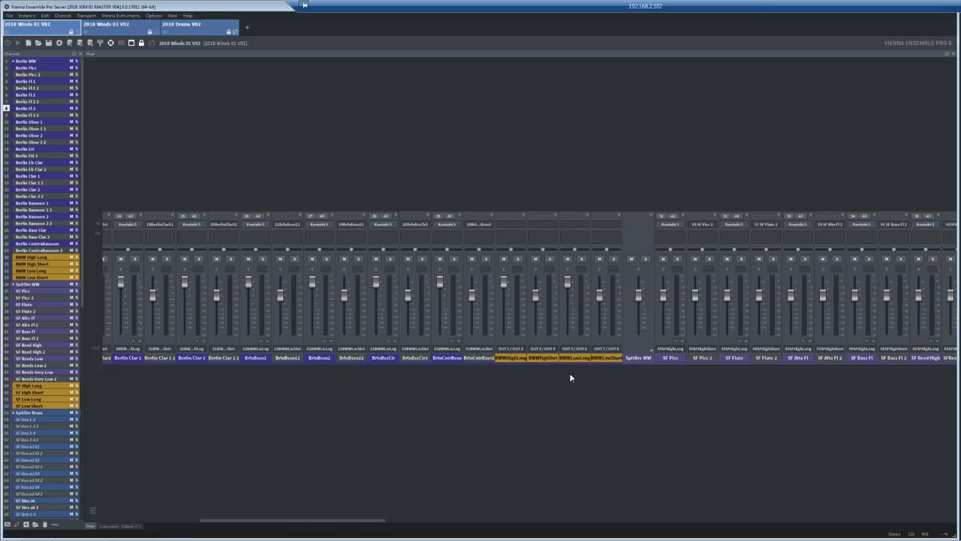
left_click(524, 351)
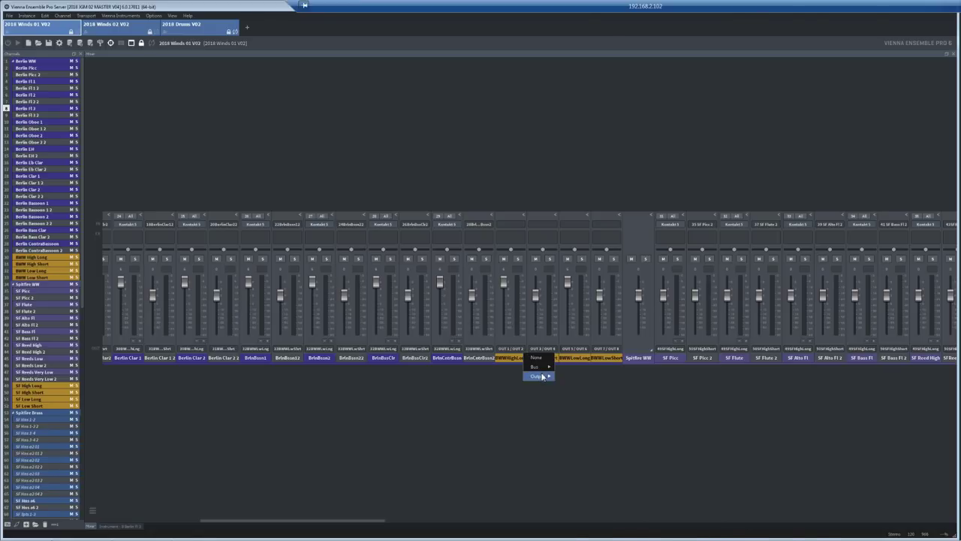
mouse_move(541, 376)
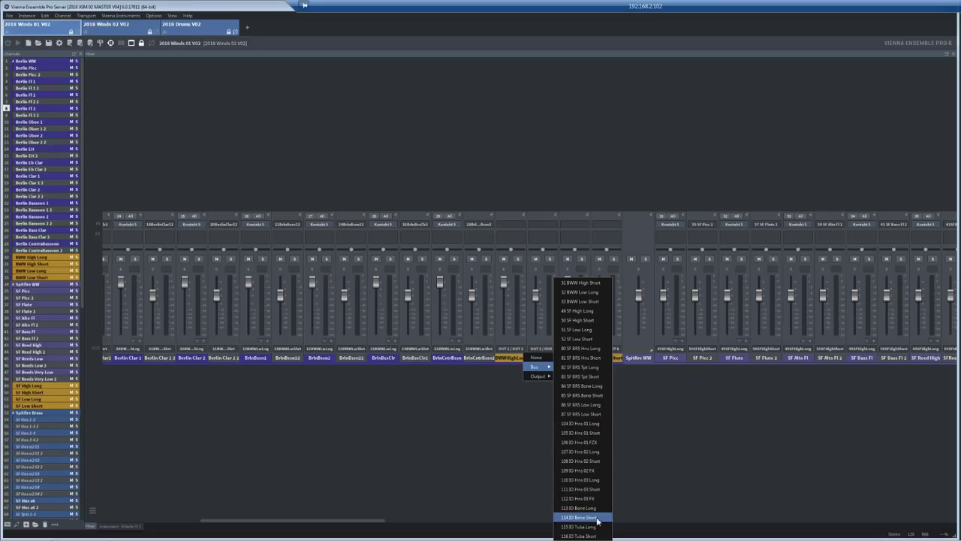
left_click(703, 416)
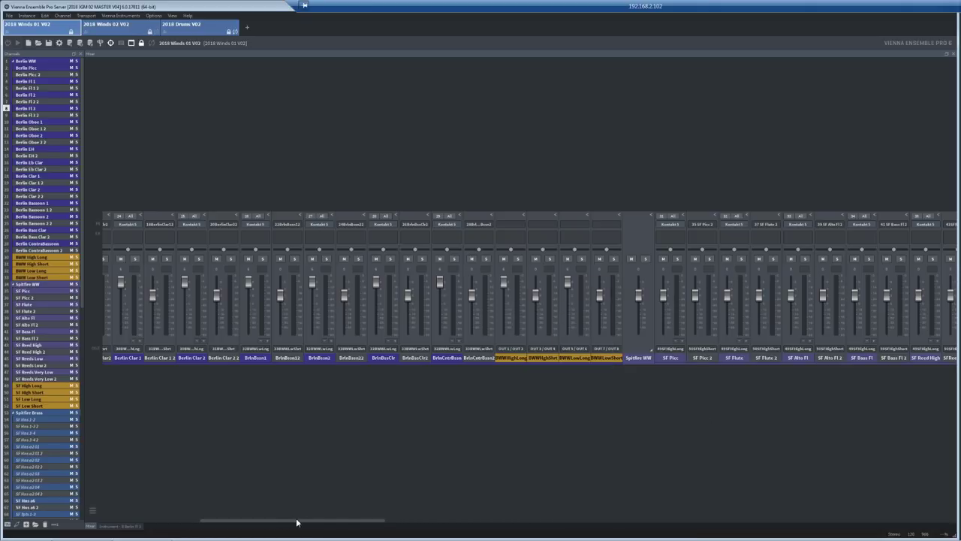
left_click_drag(297, 522, 822, 529)
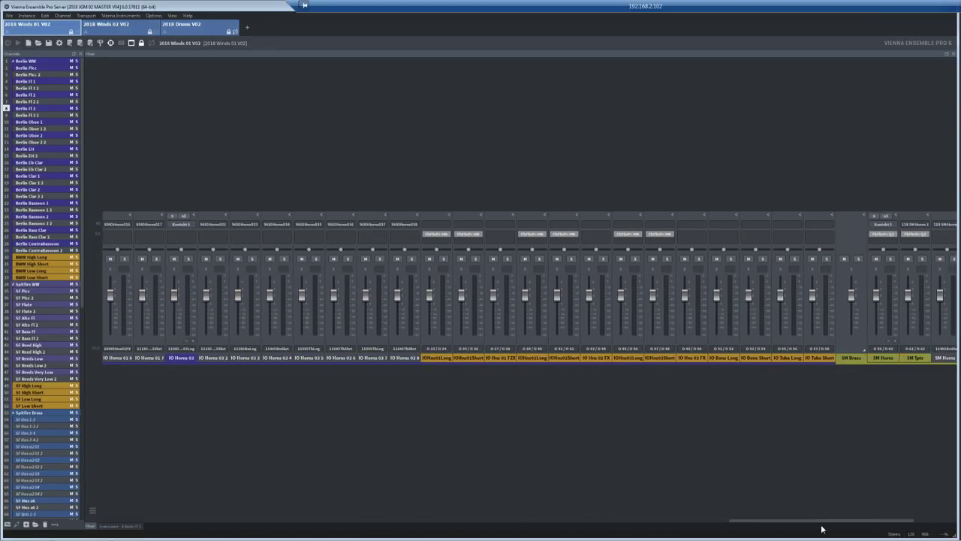
left_click(438, 235)
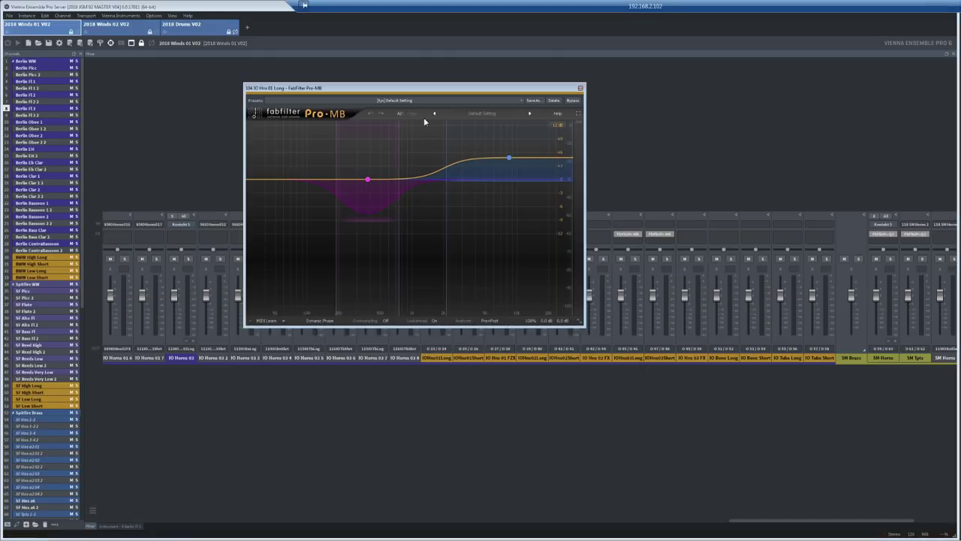
left_click_drag(408, 92, 257, 103)
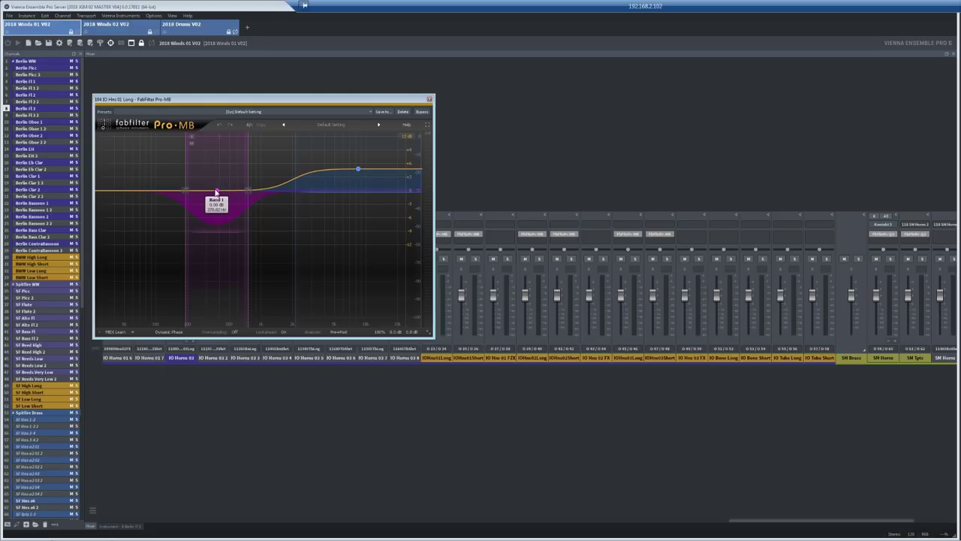
left_click(216, 192)
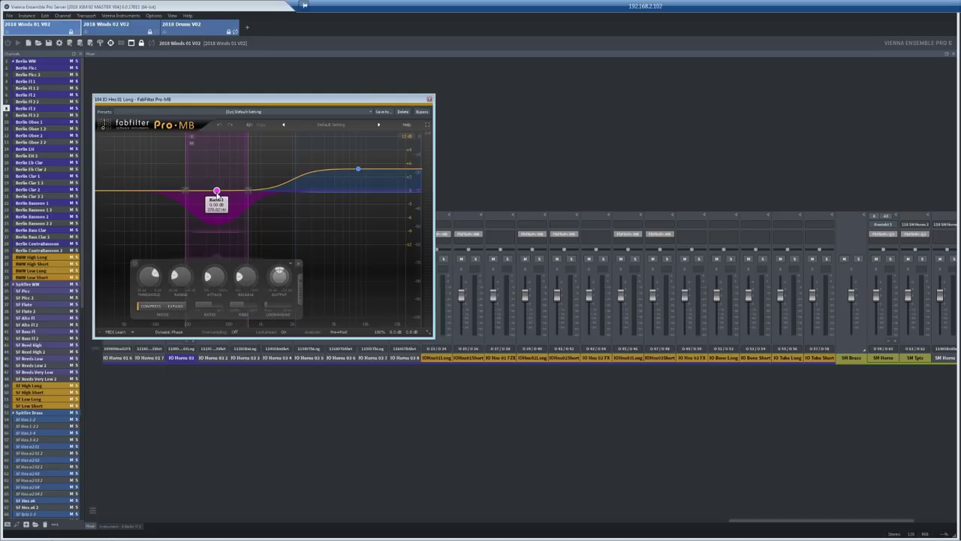
left_click(429, 100)
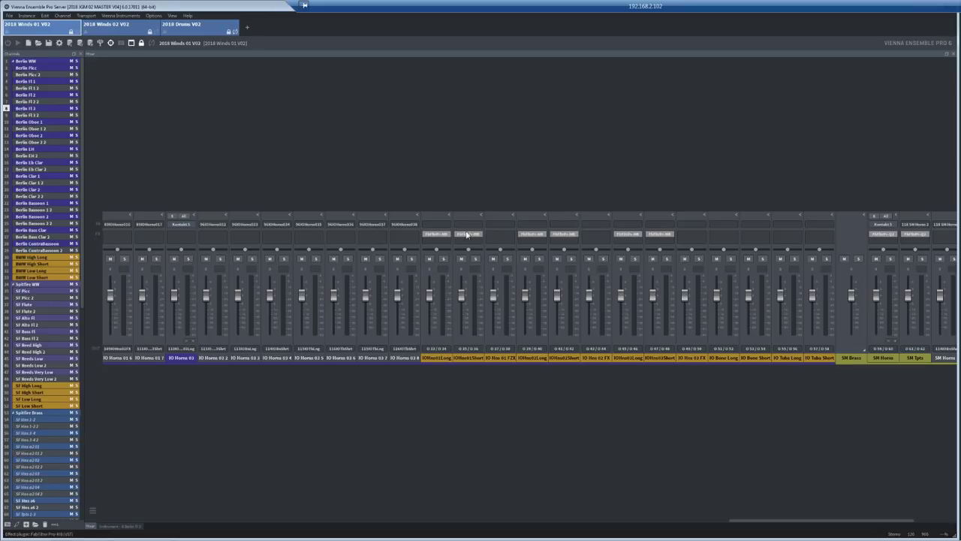
Step: Select the IO Hns 01 Long and Short strips, then scroll to the SM Brass and HZ Piano strips
left_click(443, 359)
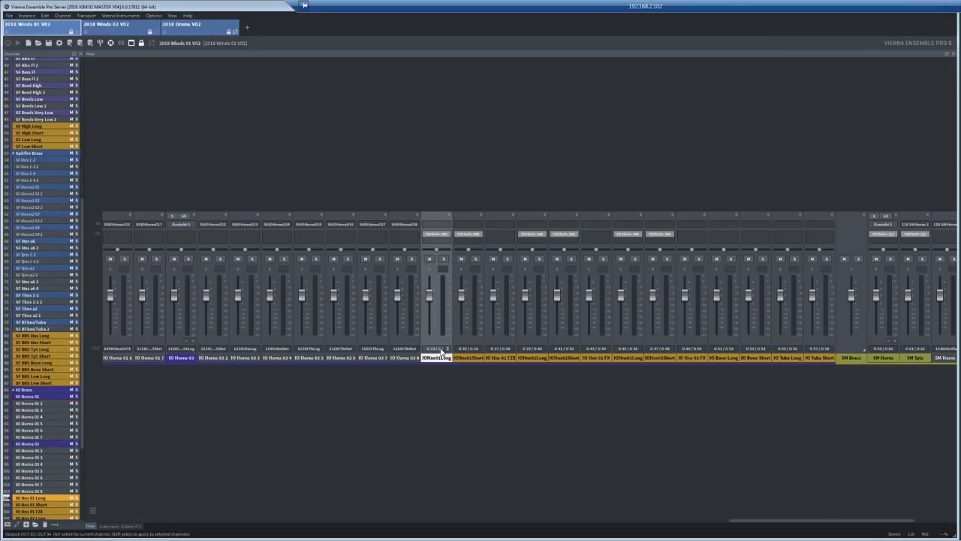
left_click(472, 359)
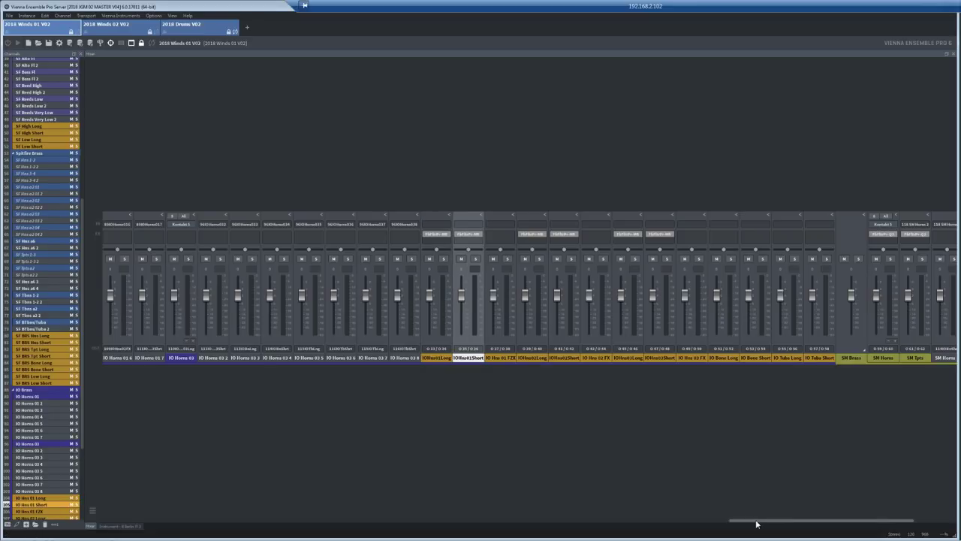
left_click_drag(757, 523, 869, 529)
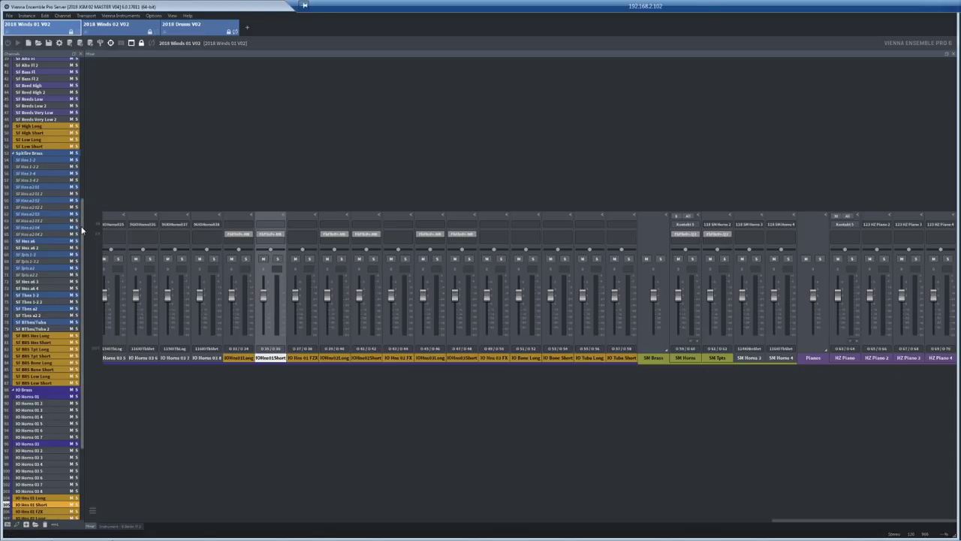
left_click_drag(83, 231, 96, 53)
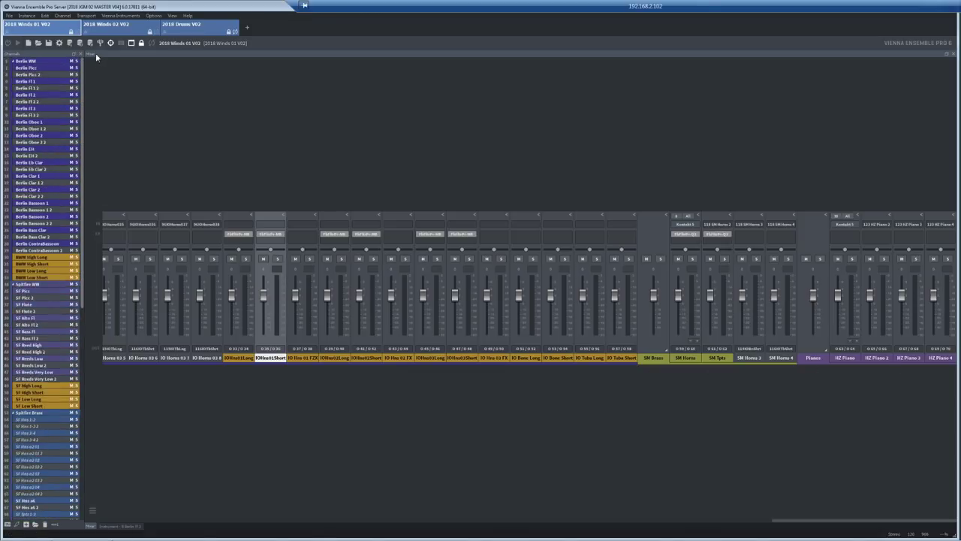
Step: On Berlin Fl 1, hide Kontakt's Outputs panel and enlarge the plugin window
left_click(32, 82)
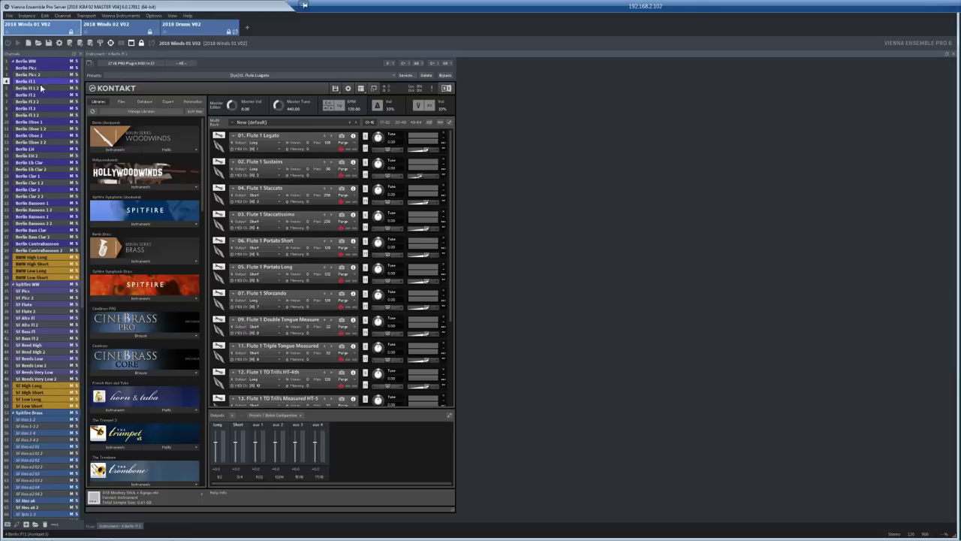
left_click(362, 89)
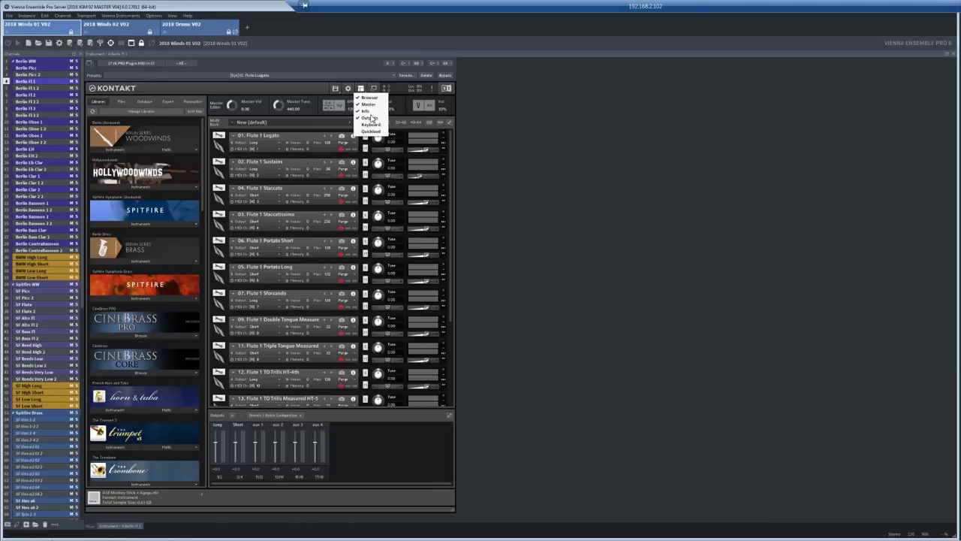
left_click(369, 118)
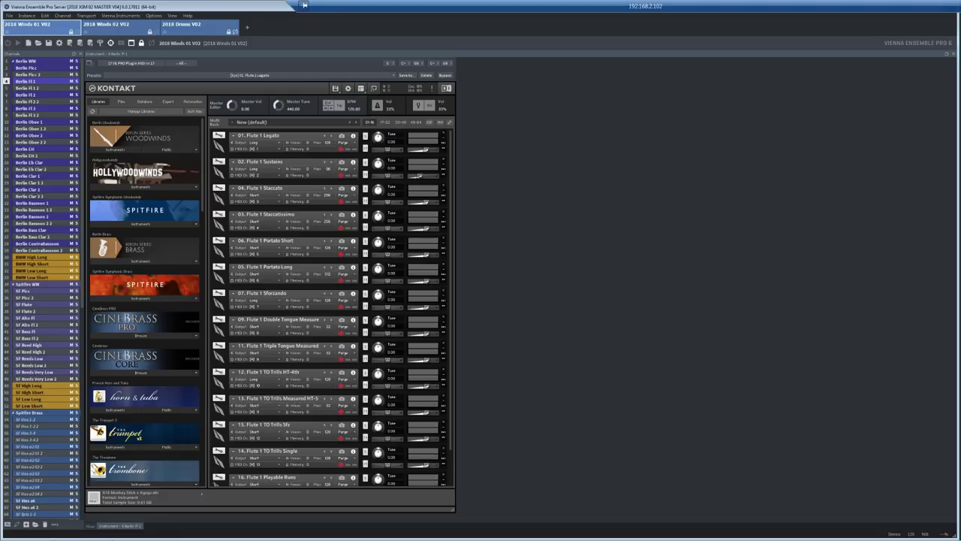
left_click_drag(460, 503, 453, 528)
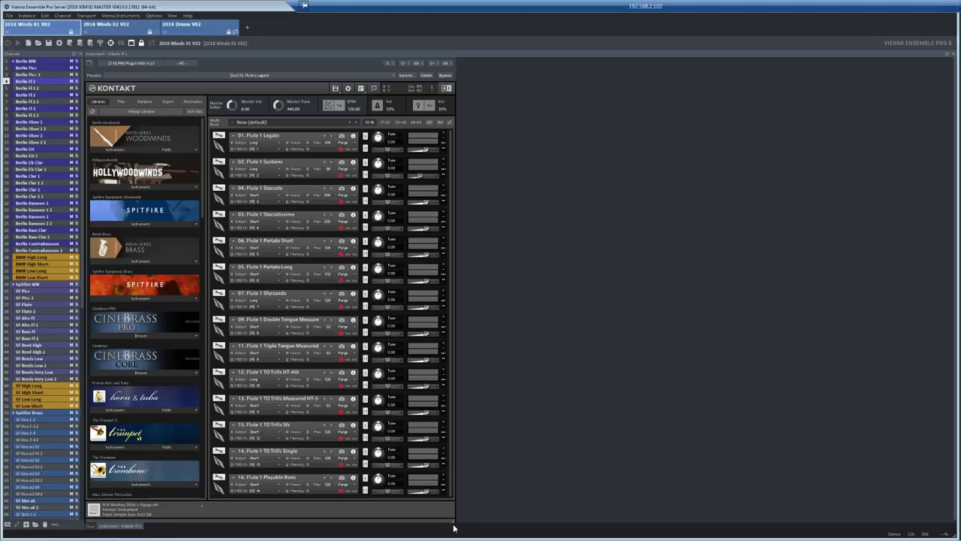
Step: Browse the Berlin Picc, Fl 1, Fl 2 and Fl 3 Kontakt instances
left_click(30, 68)
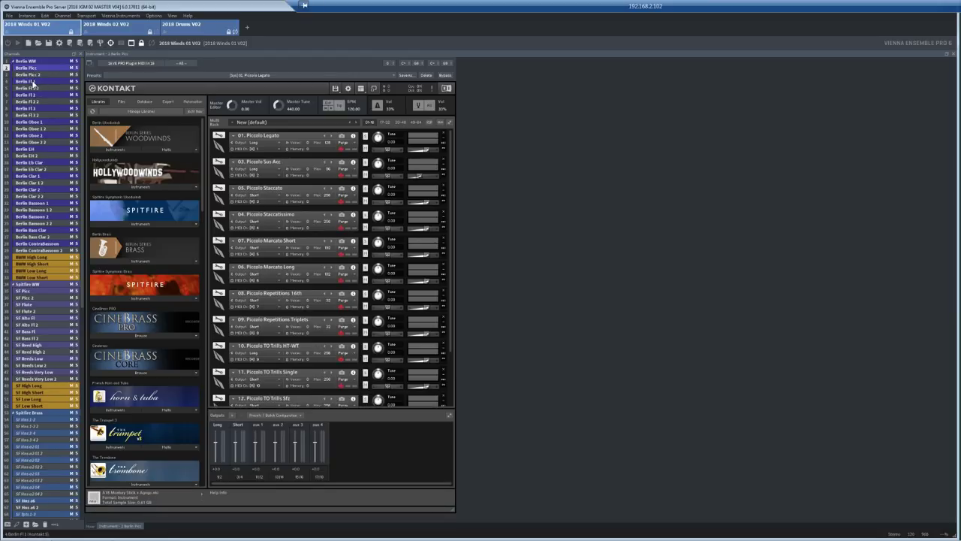
left_click(33, 83)
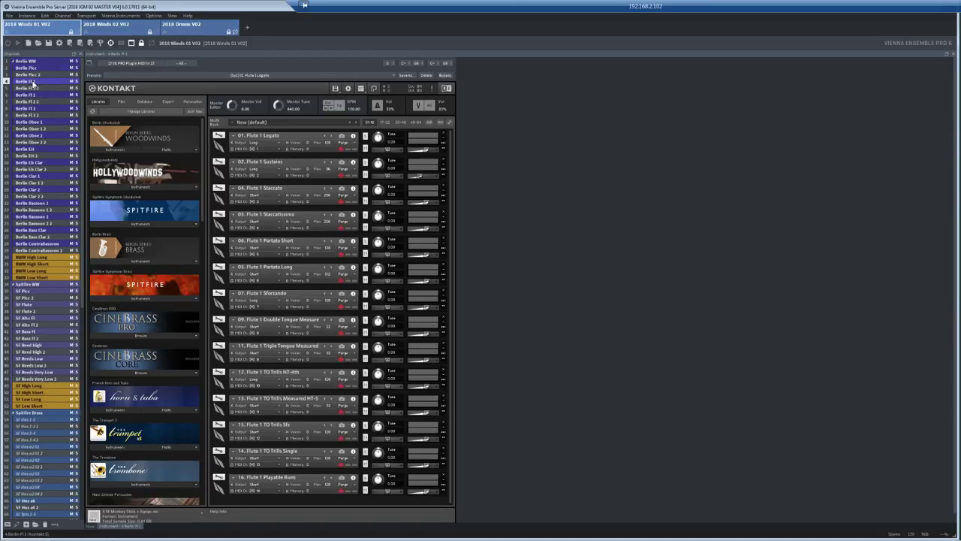
left_click(32, 95)
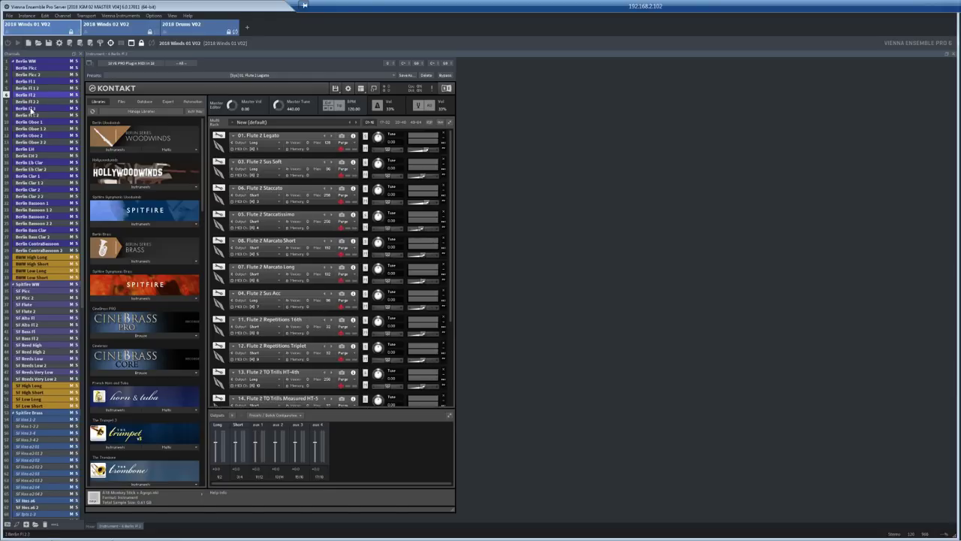
left_click(31, 109)
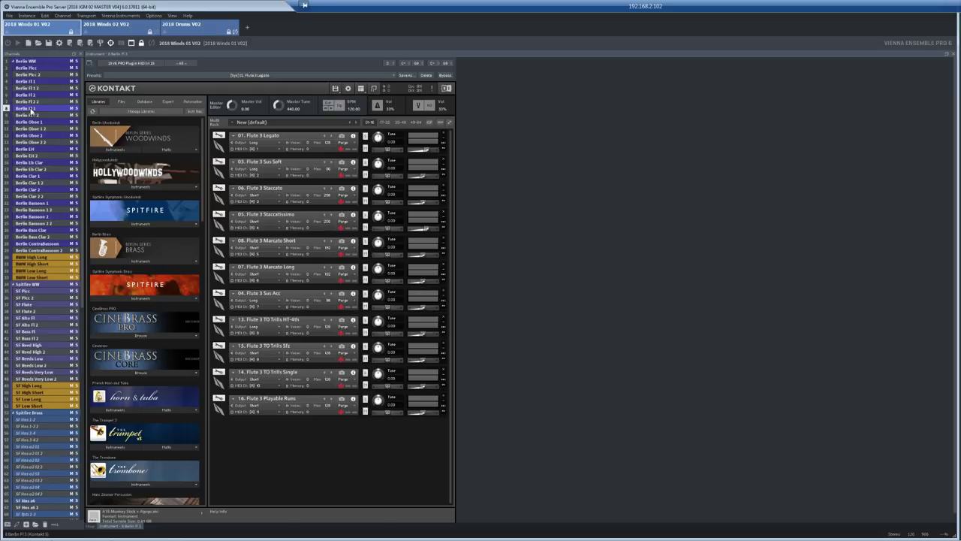
Step: Show Berlin Oboe 1 and purge all its loaded samples via Global purge
left_click(33, 122)
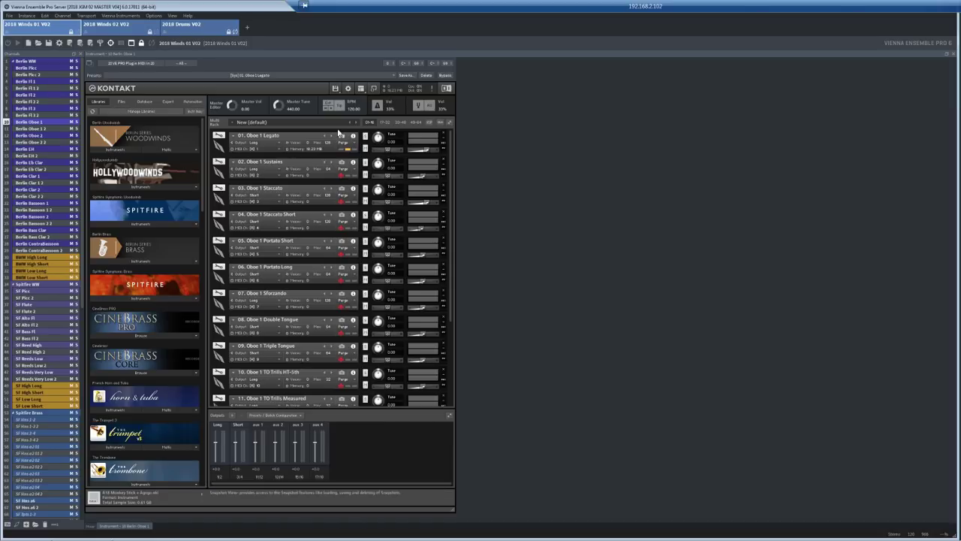
left_click(336, 89)
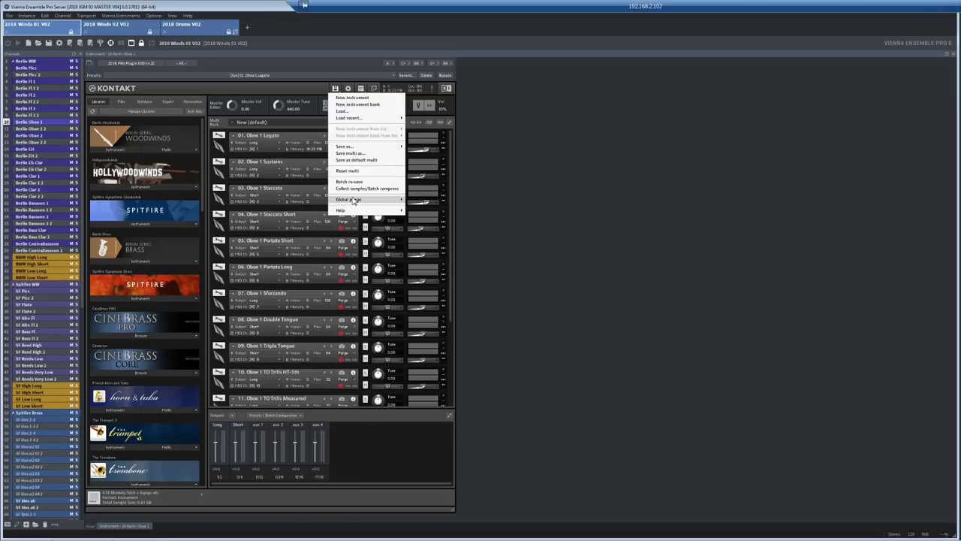
mouse_move(355, 200)
left_click(310, 217)
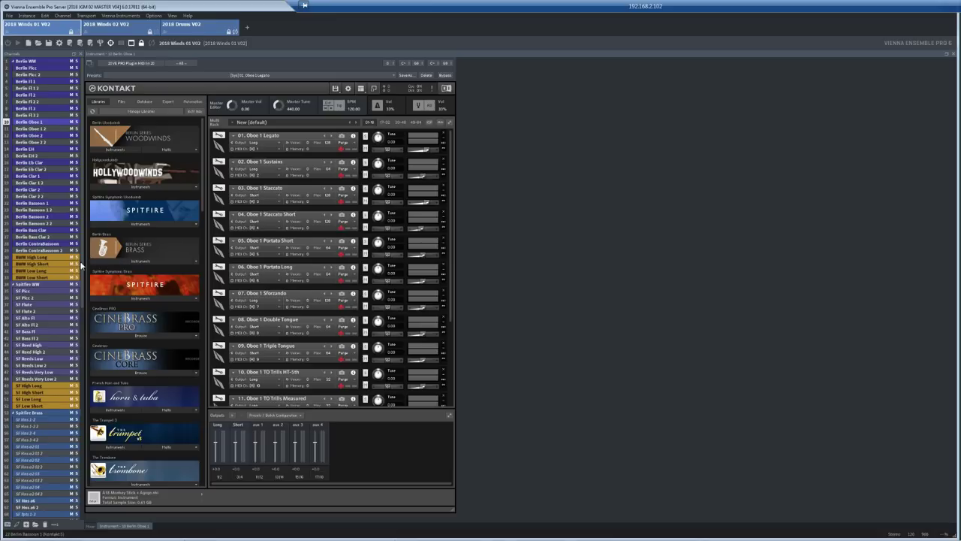
Step: Step through Berlin Oboe 2, EH, Eb Clar, Clar 1–2, Bassoon 1–2, Bass Clar and Contrabassoon
left_click(30, 136)
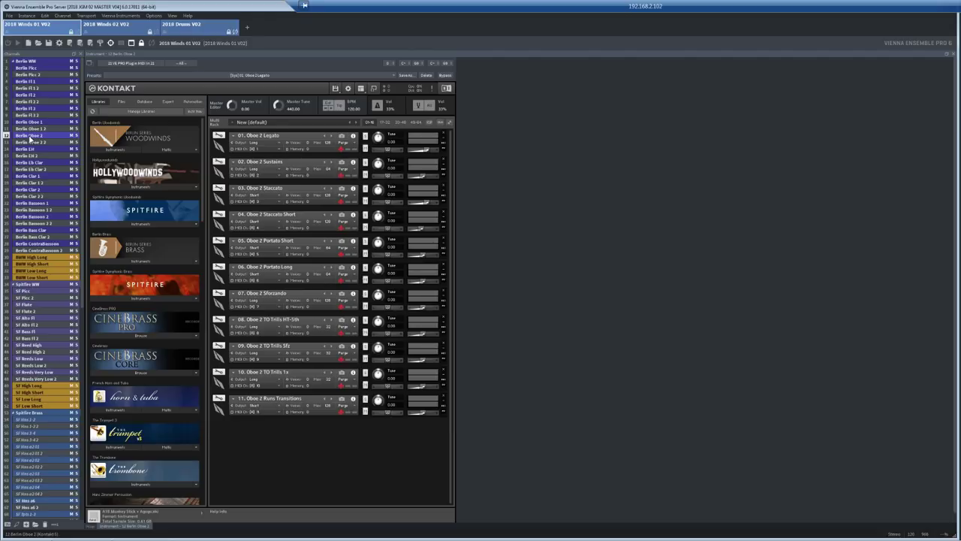
left_click(30, 150)
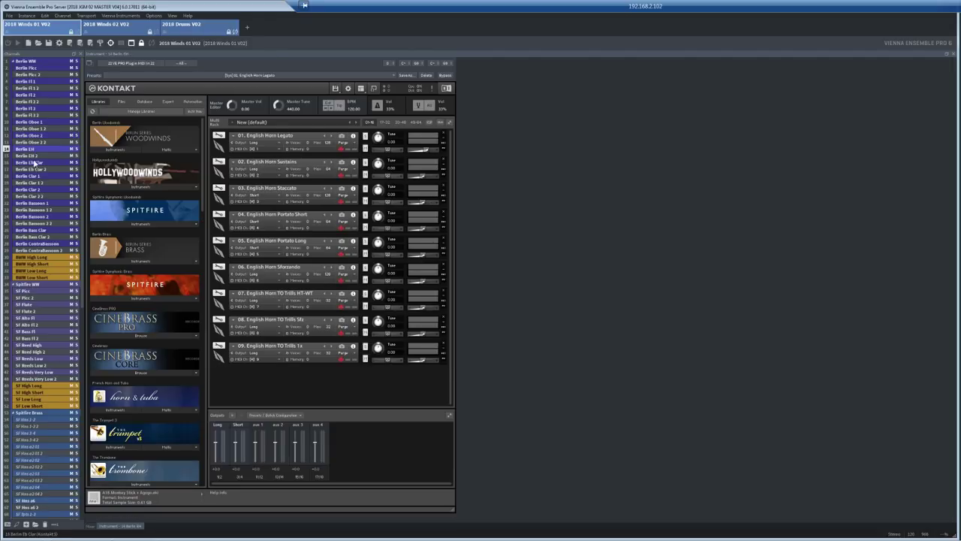
left_click(34, 163)
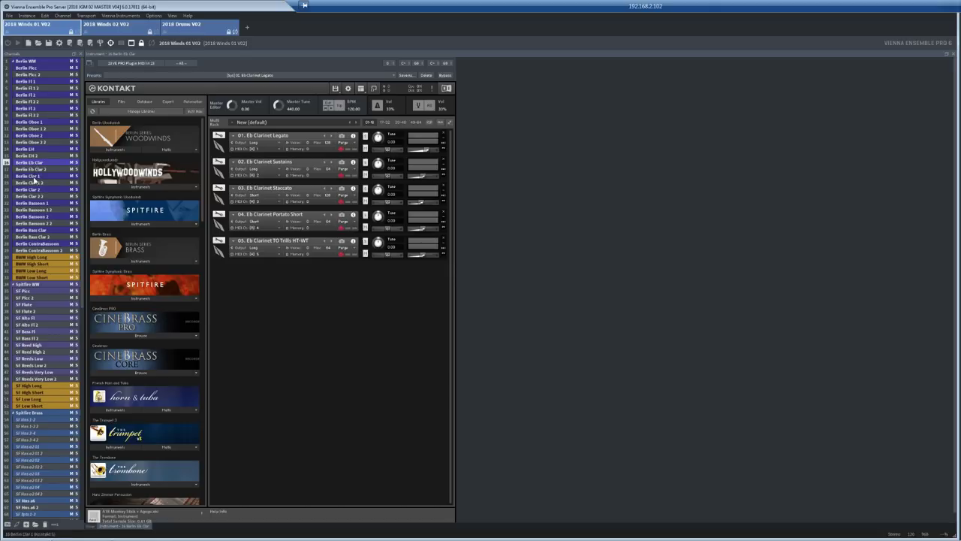
left_click(35, 177)
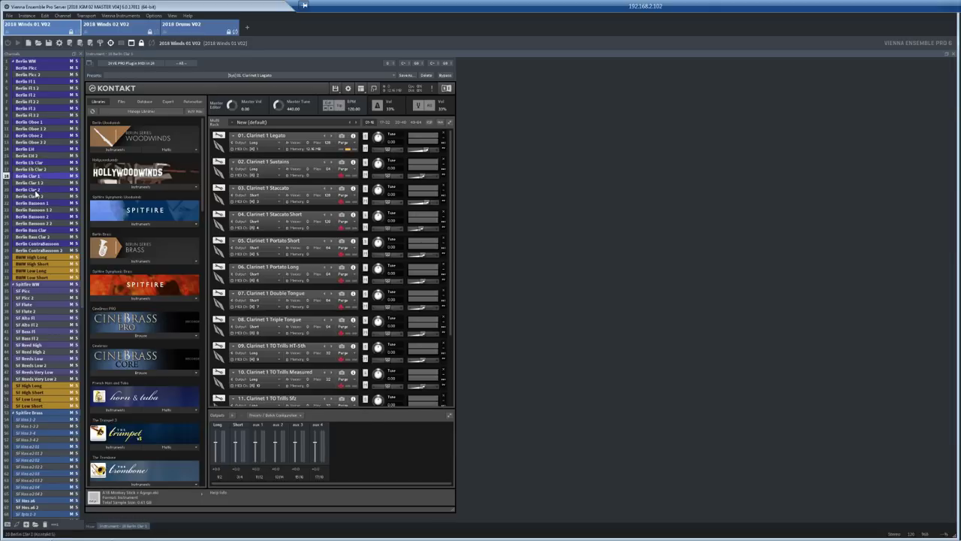
left_click(35, 190)
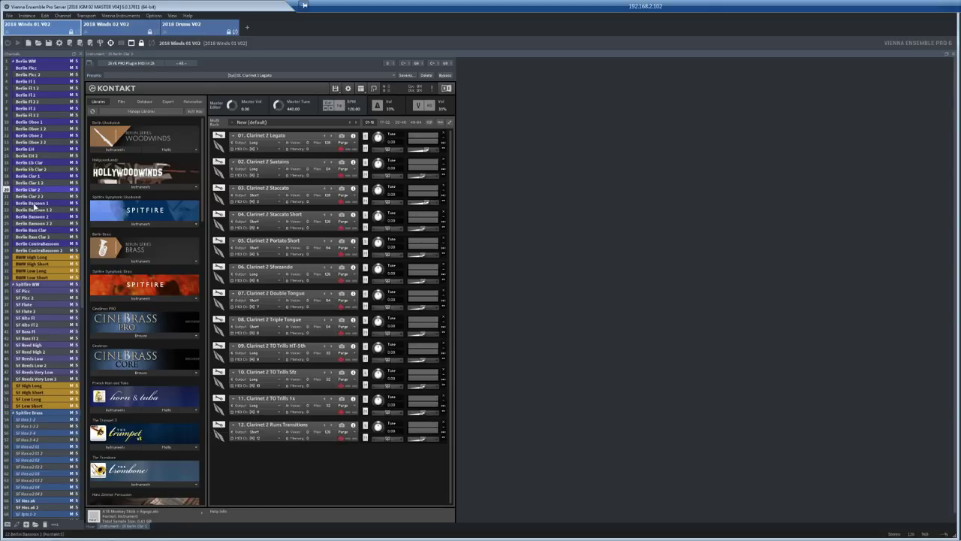
left_click(34, 204)
left_click(34, 217)
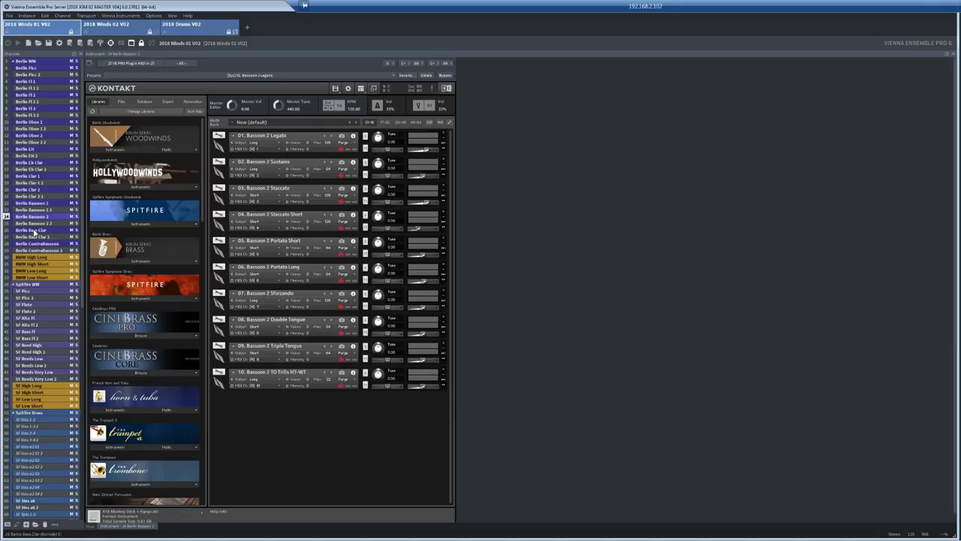
left_click(34, 232)
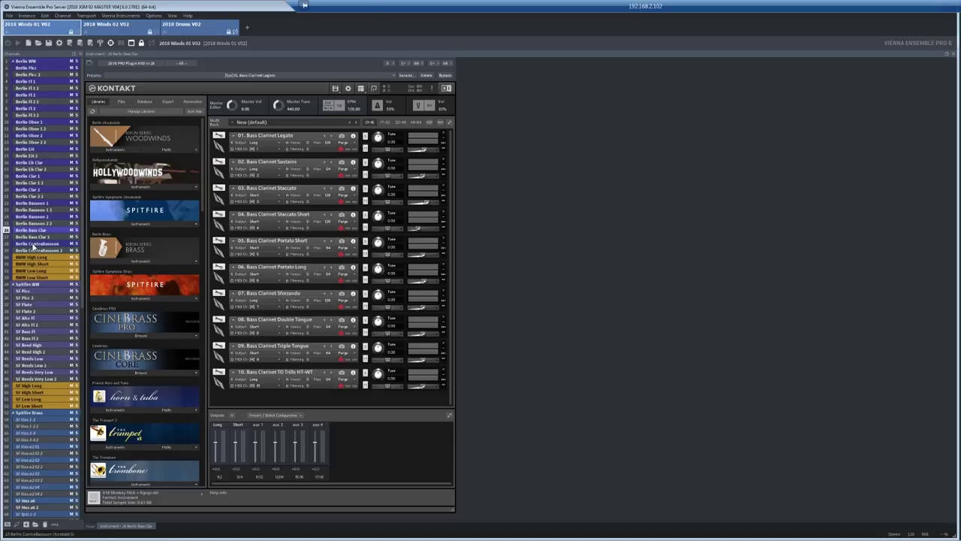
left_click(33, 245)
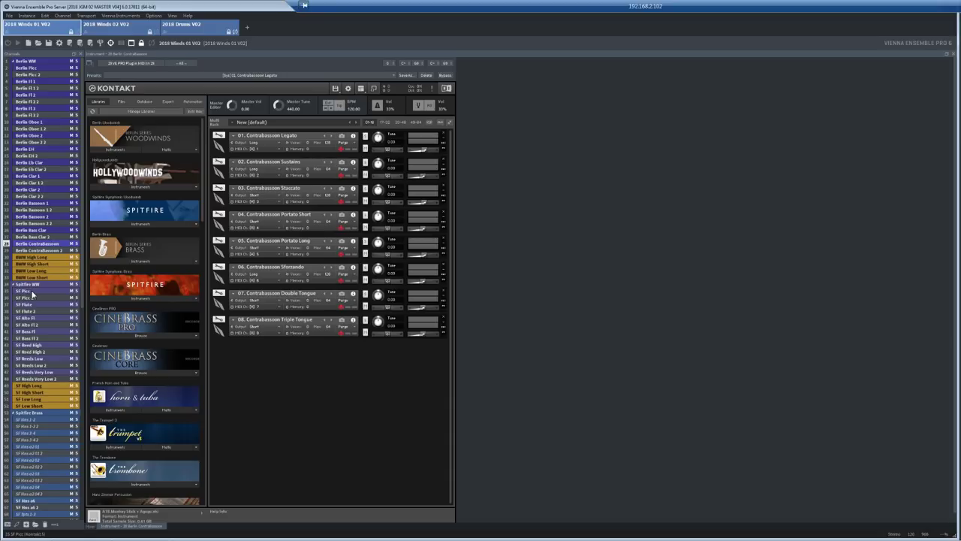
Step: Step through SF Picc, Flute, Alto Fl, Bass Fl, Reed High, Reeds Low and Reeds Very Low
left_click(32, 293)
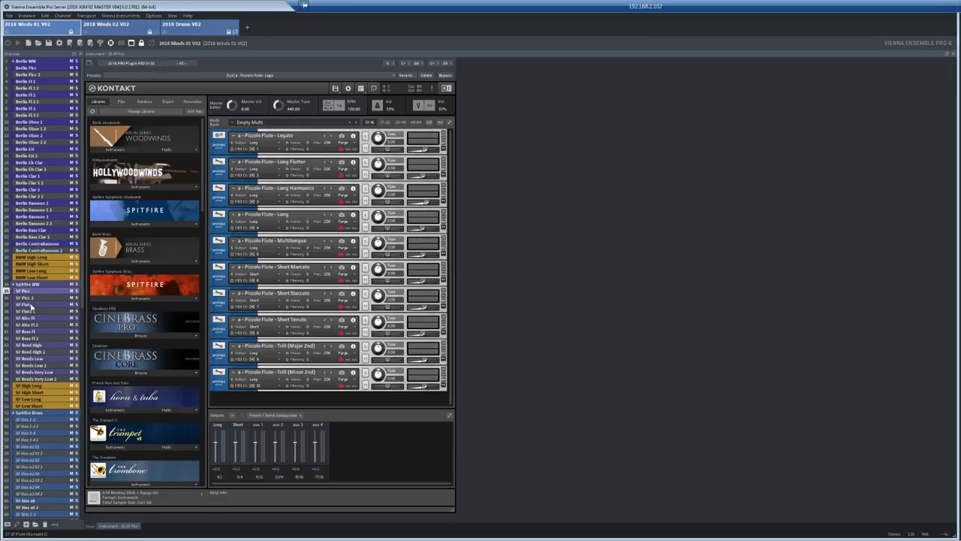
left_click(31, 304)
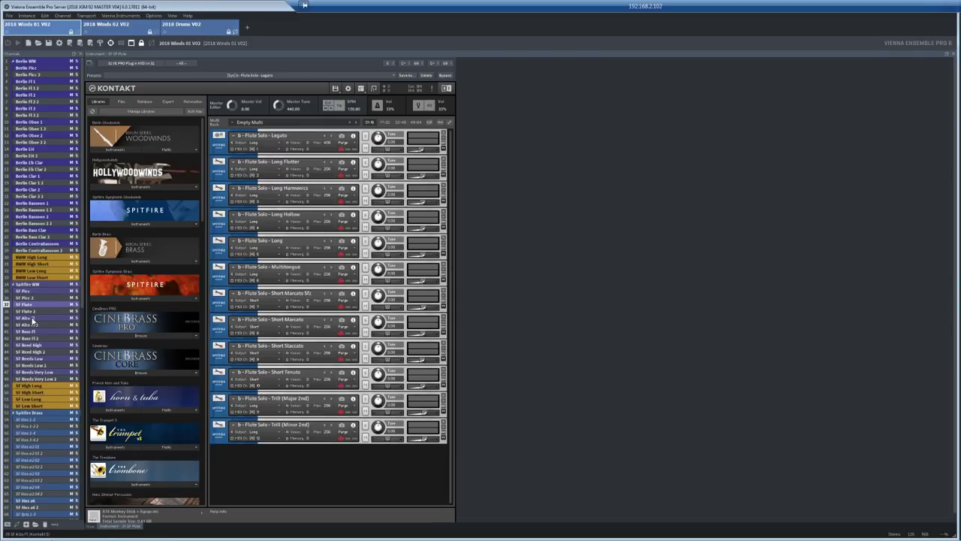
left_click(32, 319)
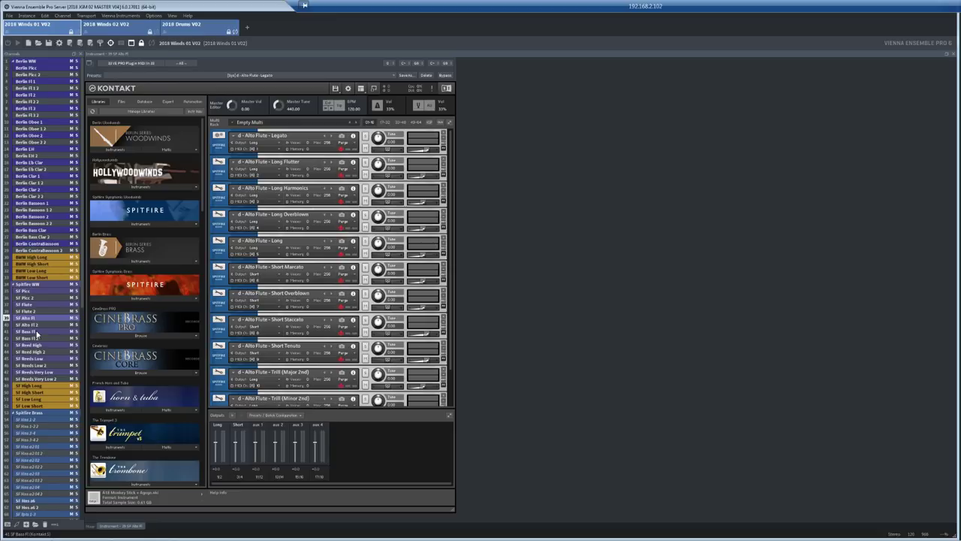
left_click(36, 332)
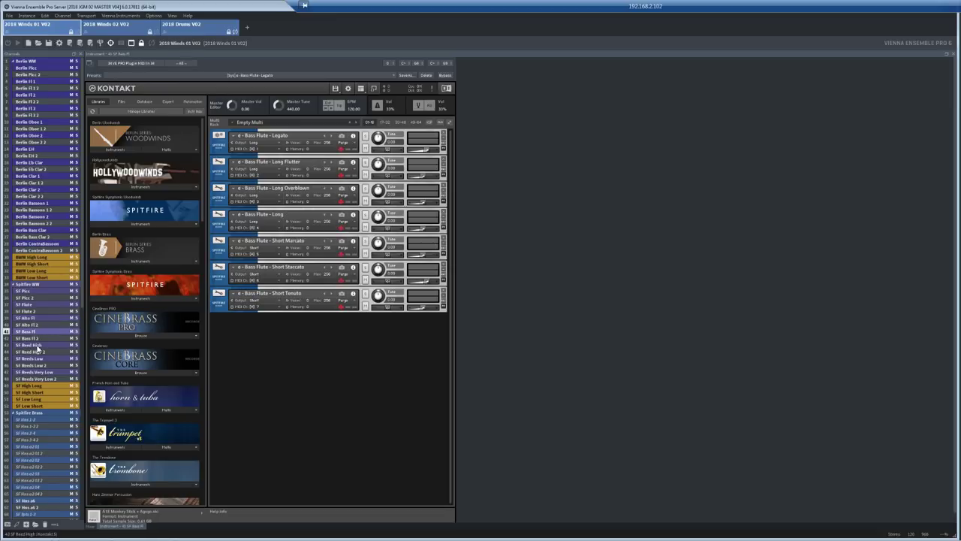
left_click(37, 346)
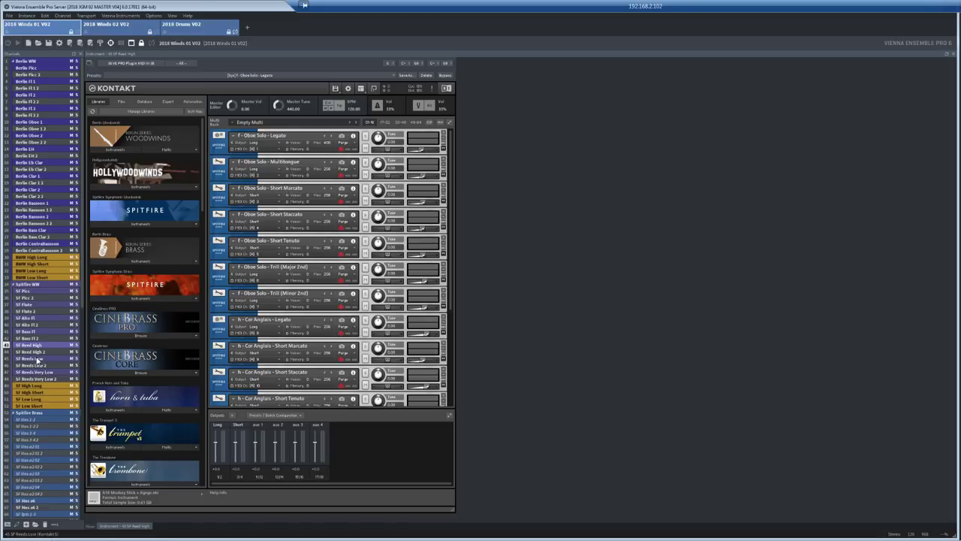
left_click(37, 359)
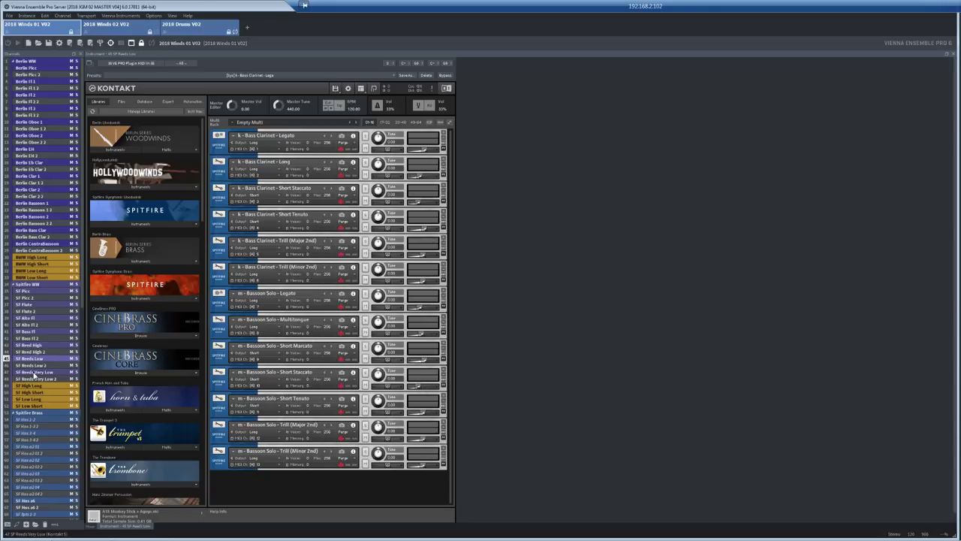
left_click(33, 373)
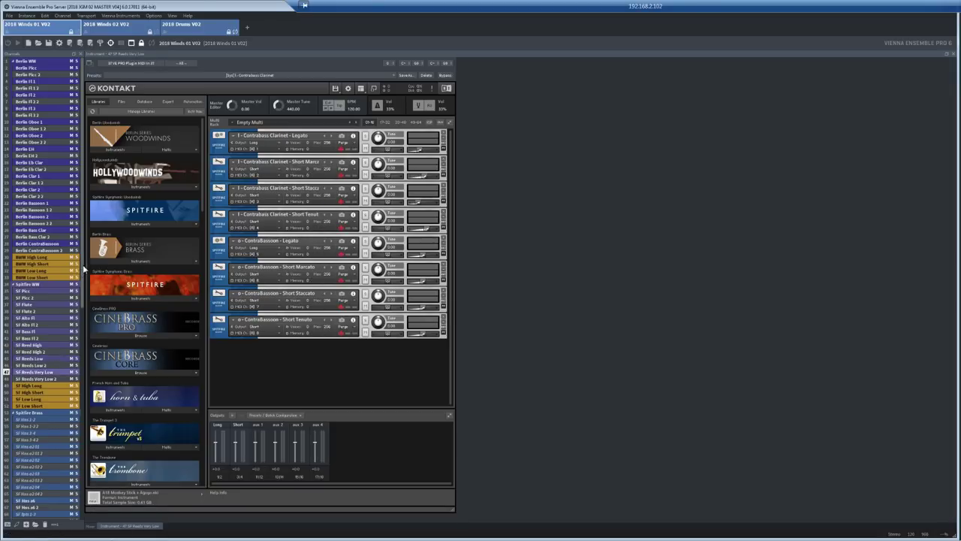
Step: Step from Berlin Fl 1 through Fl 2 to Berlin Fl 3, listing its Flute 3 articulations
left_click(29, 83)
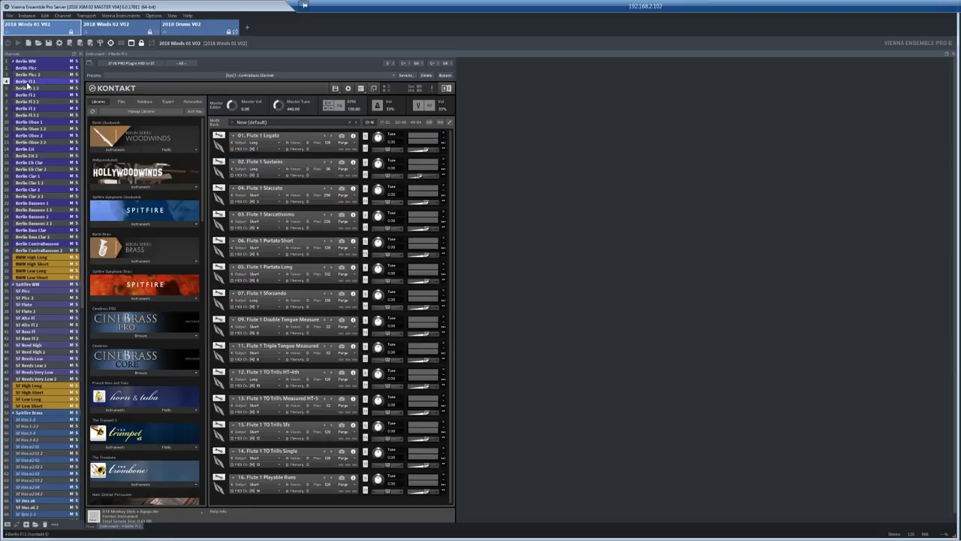
left_click(28, 96)
left_click(28, 109)
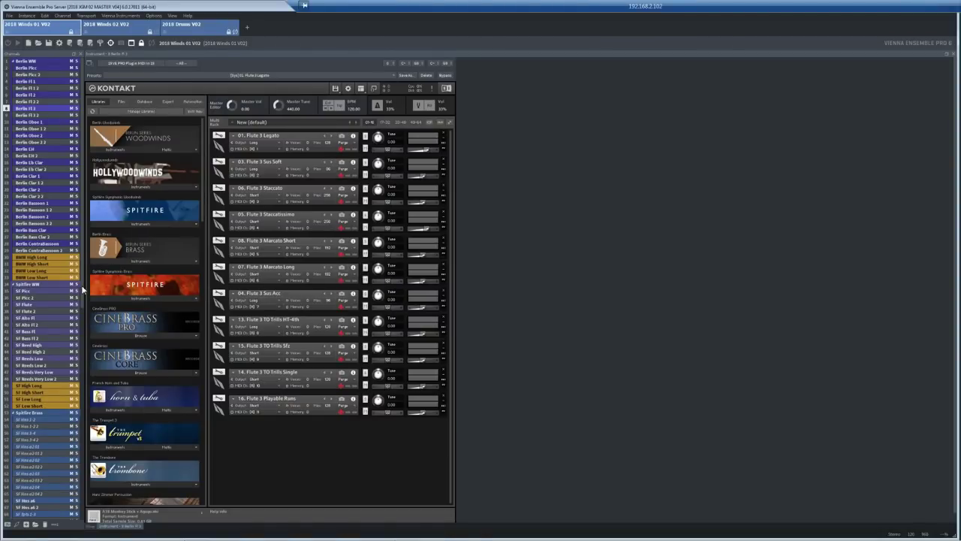
Step: Scroll the channel list and select SF Reeds Low to show its Bass Clarinet and Bassoon Solo patches
scroll(81, 292, "down", 2)
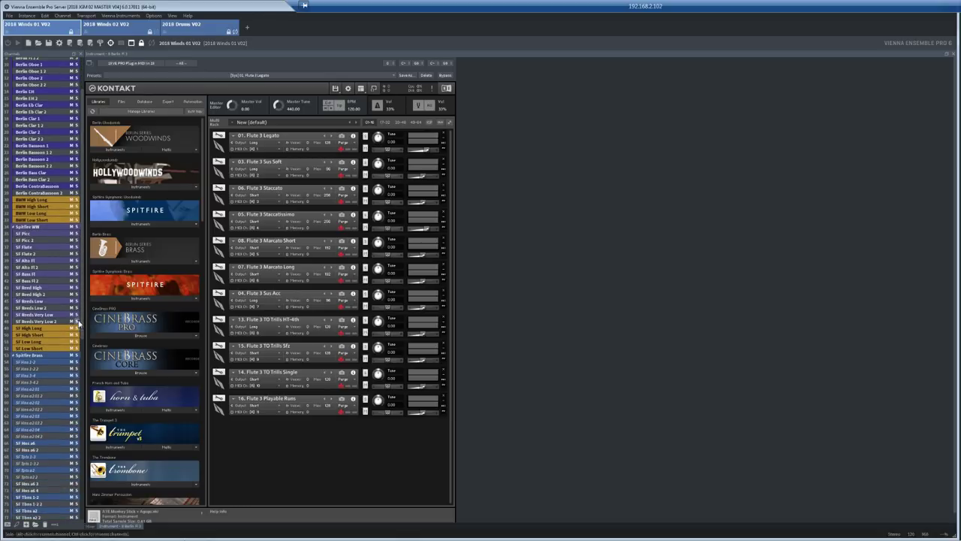
left_click(34, 303)
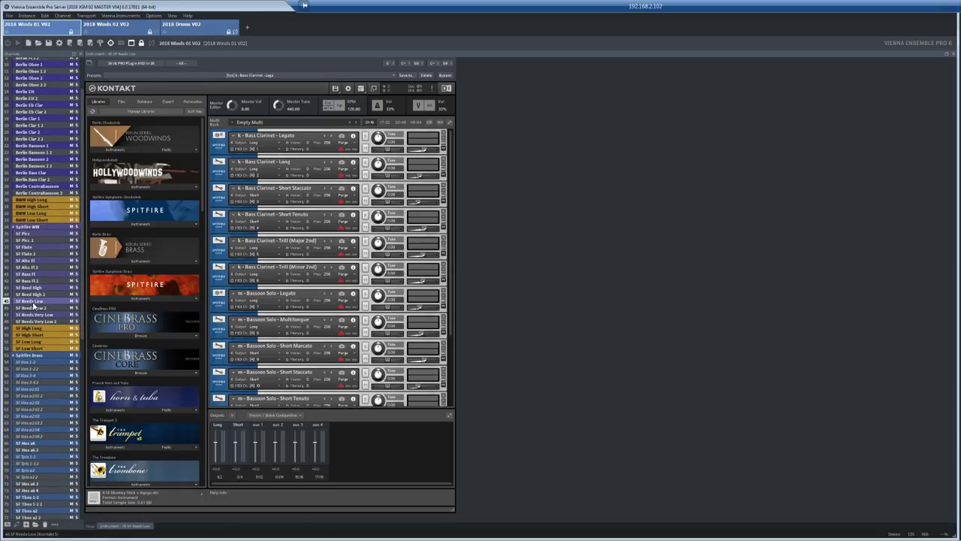
scroll(82, 266, "down", 6)
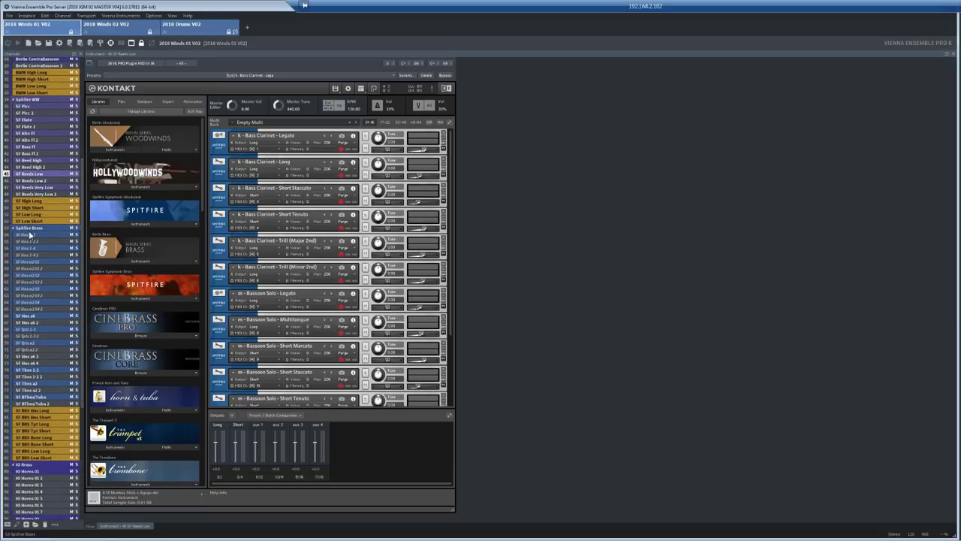
Step: Select the SF Hns 1-2 channel, briefly opening and dismissing the Channel menu
left_click(30, 237)
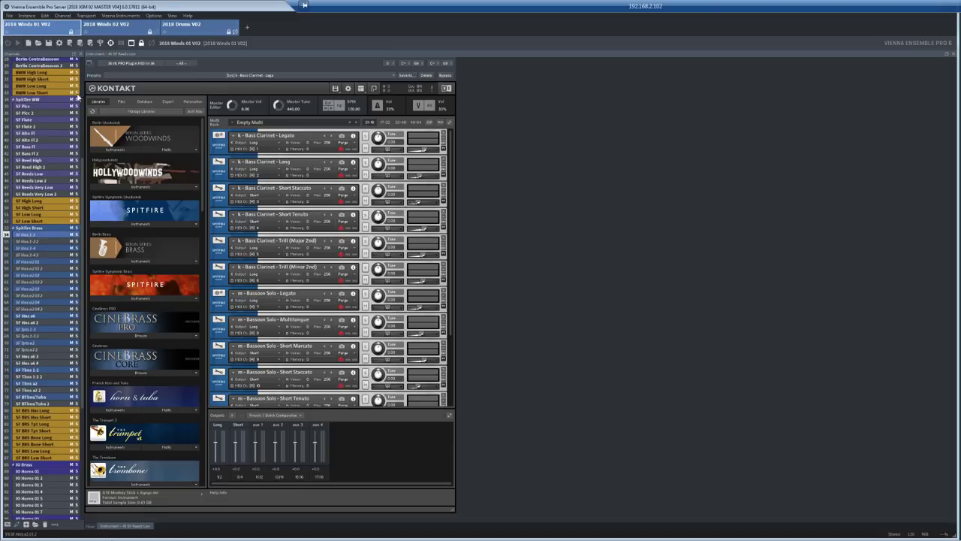
left_click(63, 15)
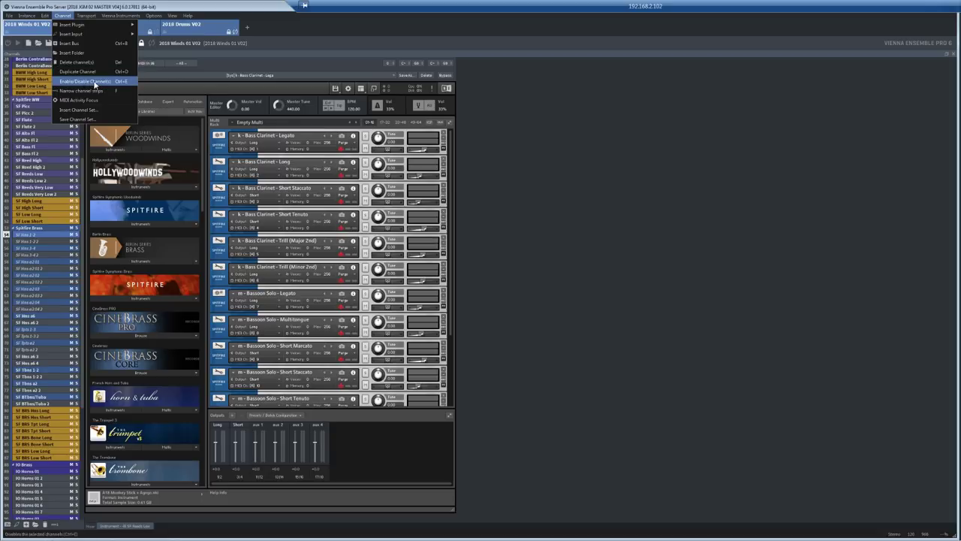
key("Escape")
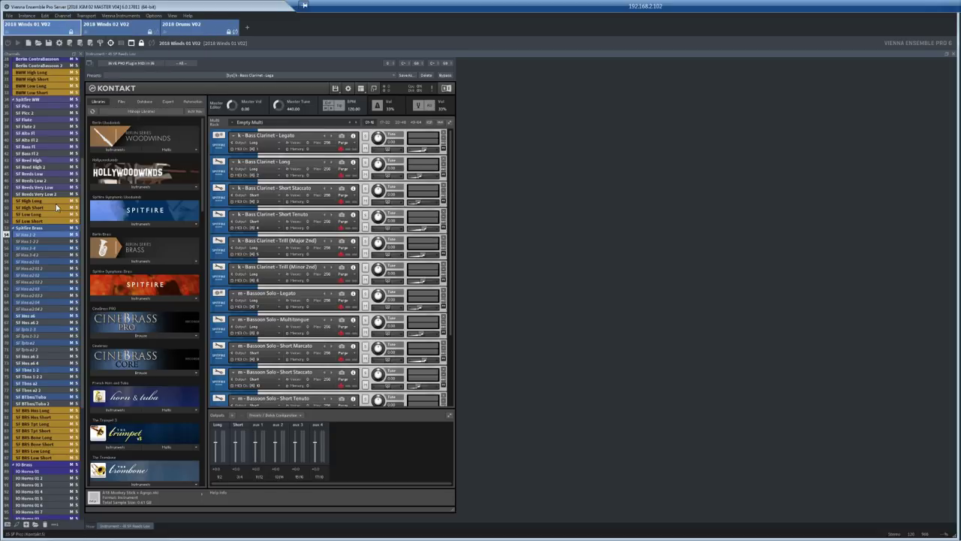
left_click(34, 235)
Step: Show SF Hns a6, collapse its Spitfire Symphonic Brass panel, then browse SF Hns 1-2 and 3-4
left_click(35, 318)
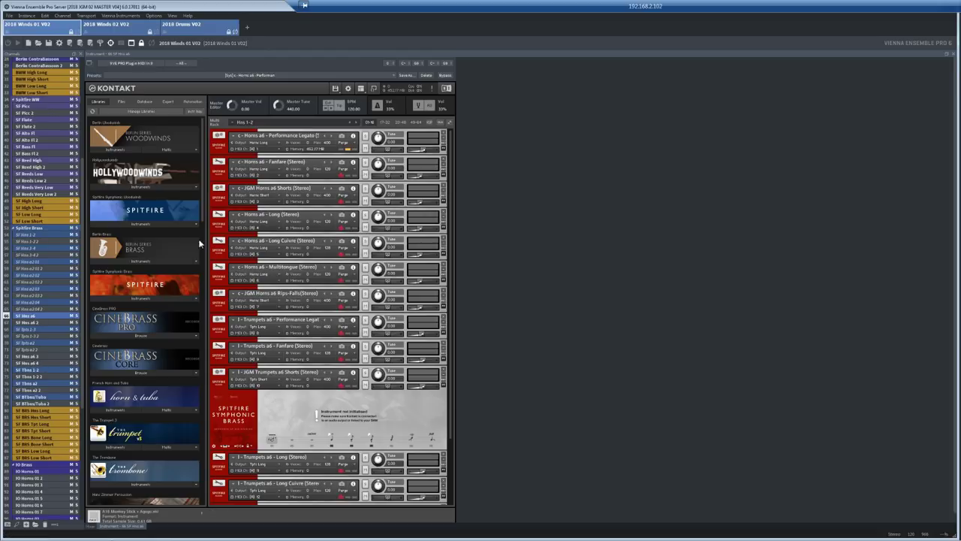
left_click(215, 385)
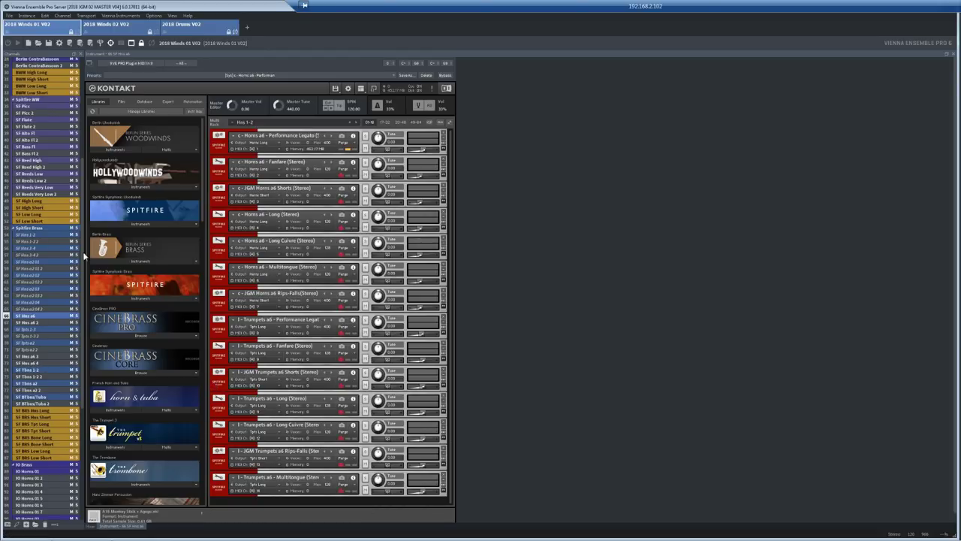
left_click(30, 236)
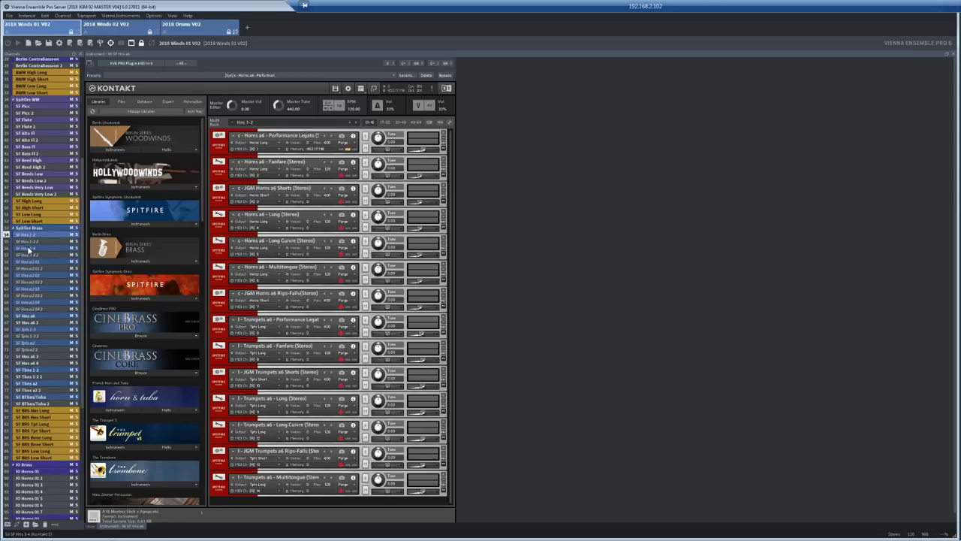
left_click(29, 248)
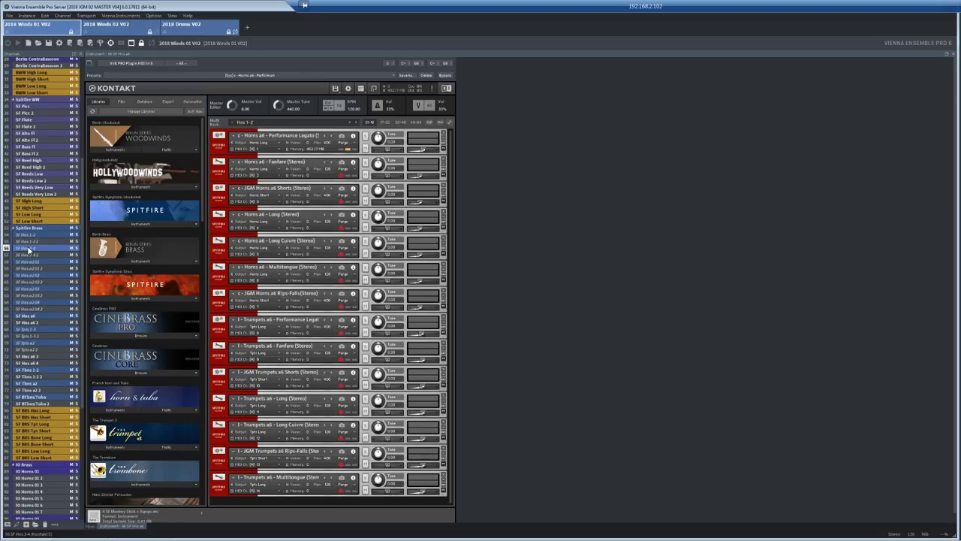
scroll(81, 288, "down", 3)
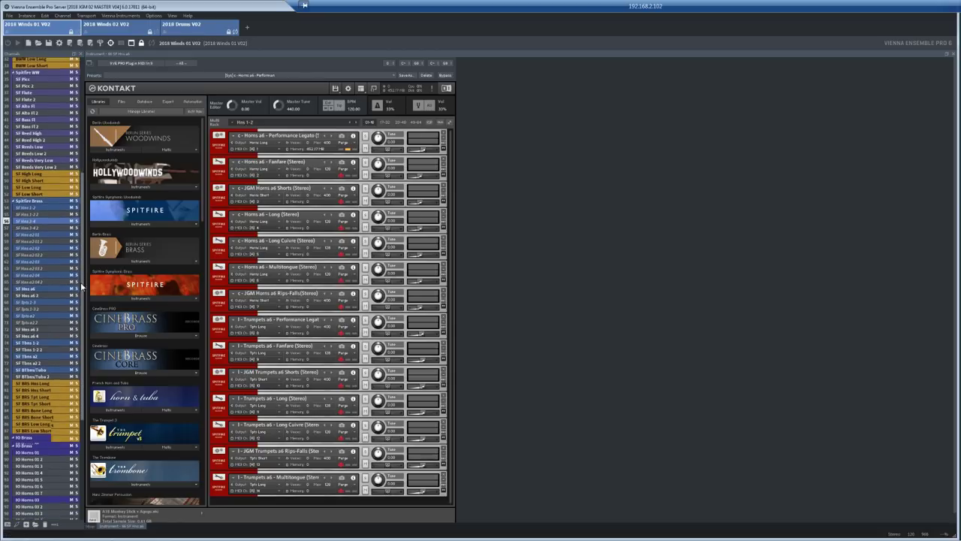
scroll(81, 288, "down", 5)
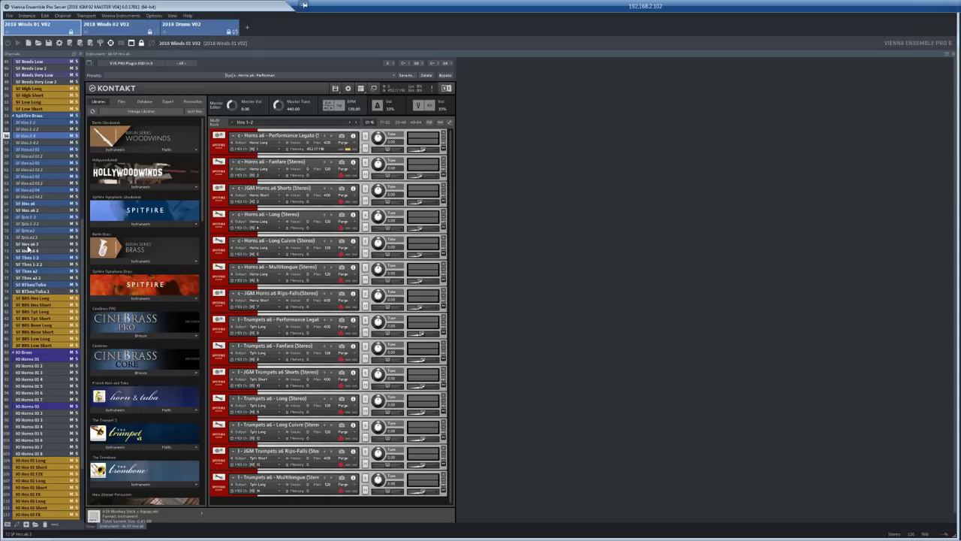
Step: Open the SF Tbns 1-2 Kontakt rack and scroll through it, then show the SF Tbns a2 trombones
left_click(28, 247)
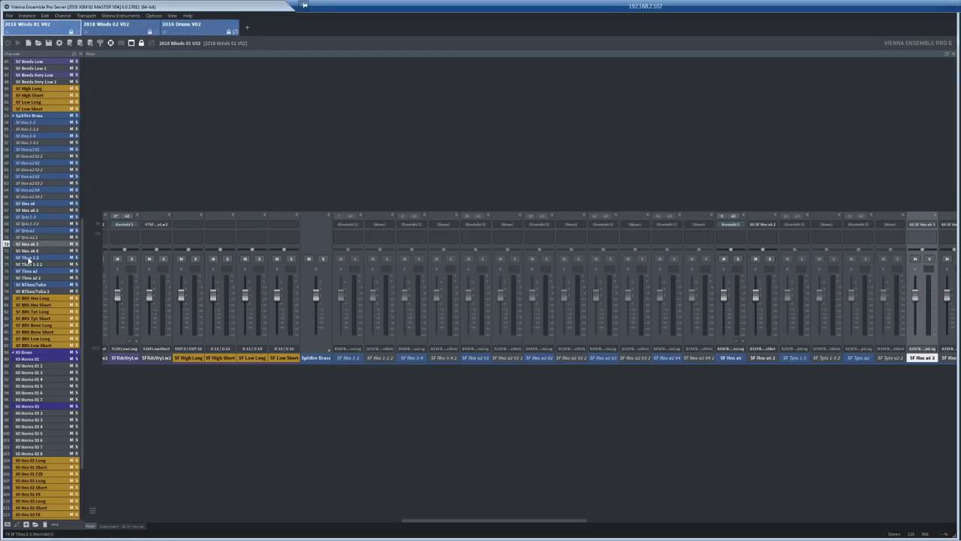
double_click(29, 257)
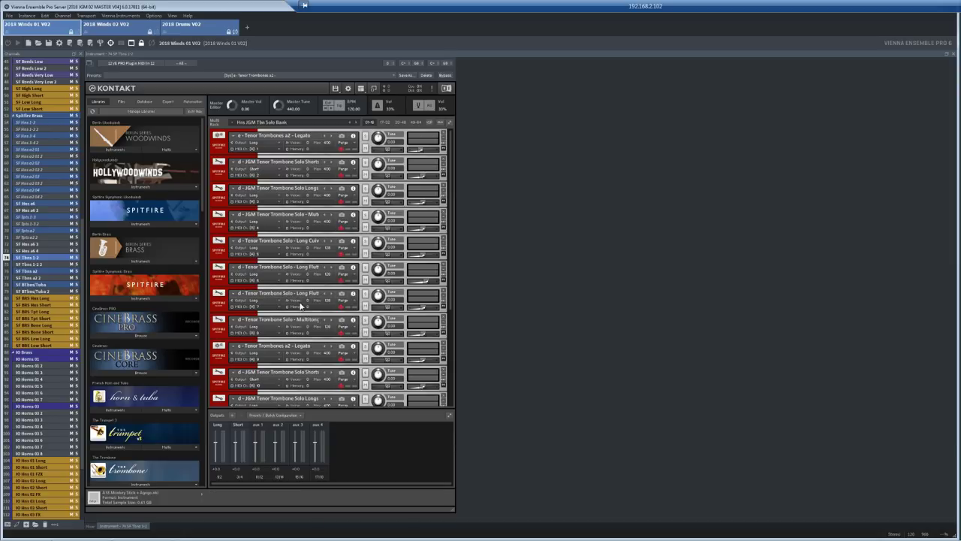
left_click_drag(450, 296, 449, 387)
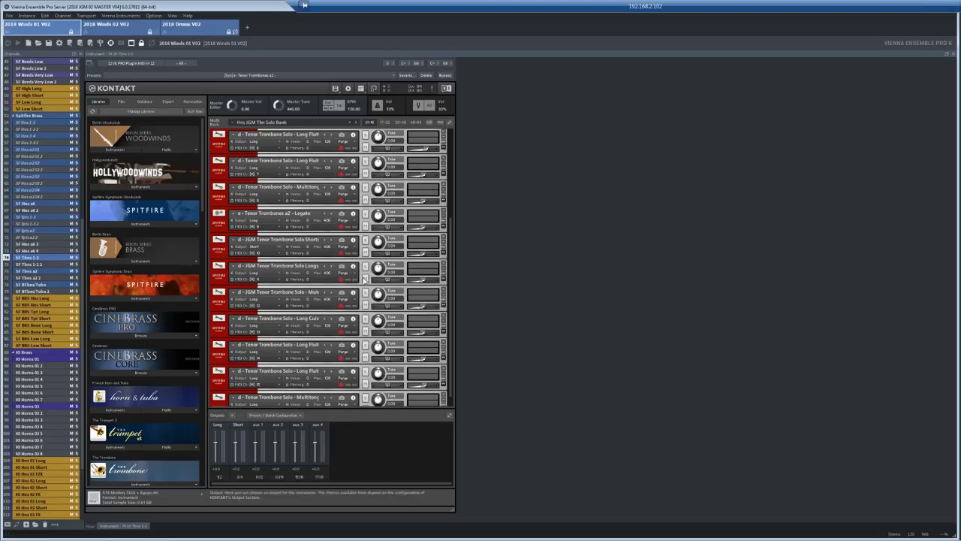
left_click_drag(450, 325, 449, 212)
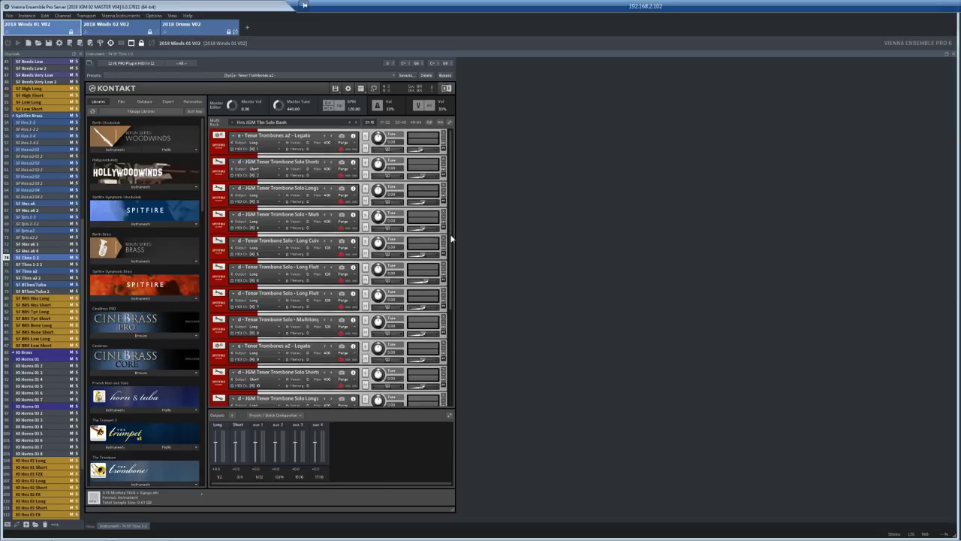
left_click_drag(450, 234, 452, 346)
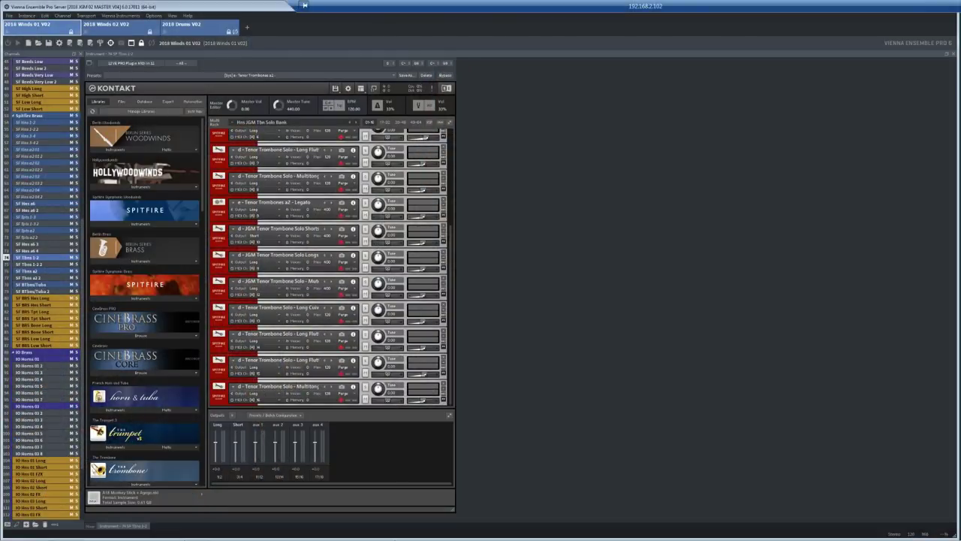
left_click(33, 272)
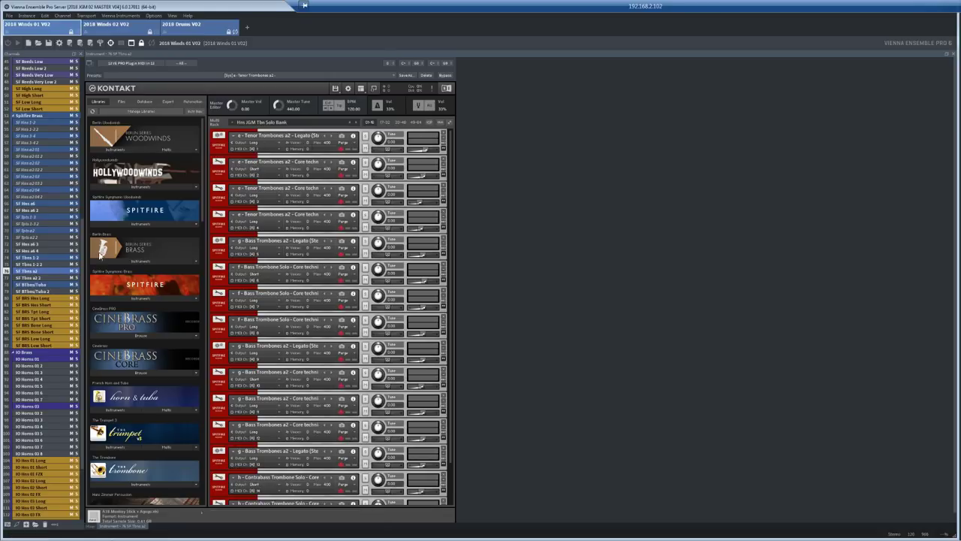
Step: View the SF BTbns/Tuba low brass instance, then the IO Horns 01 instance
left_click(36, 284)
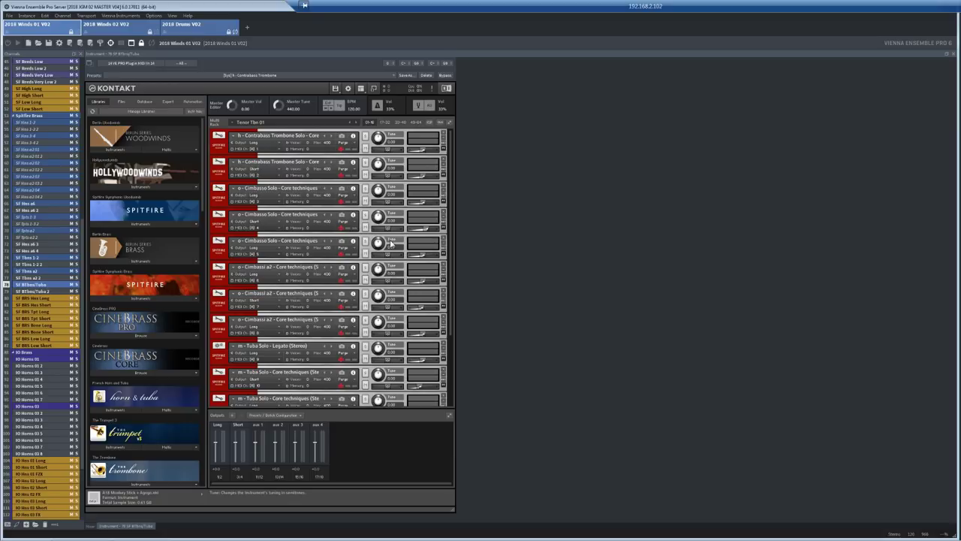
left_click(32, 361)
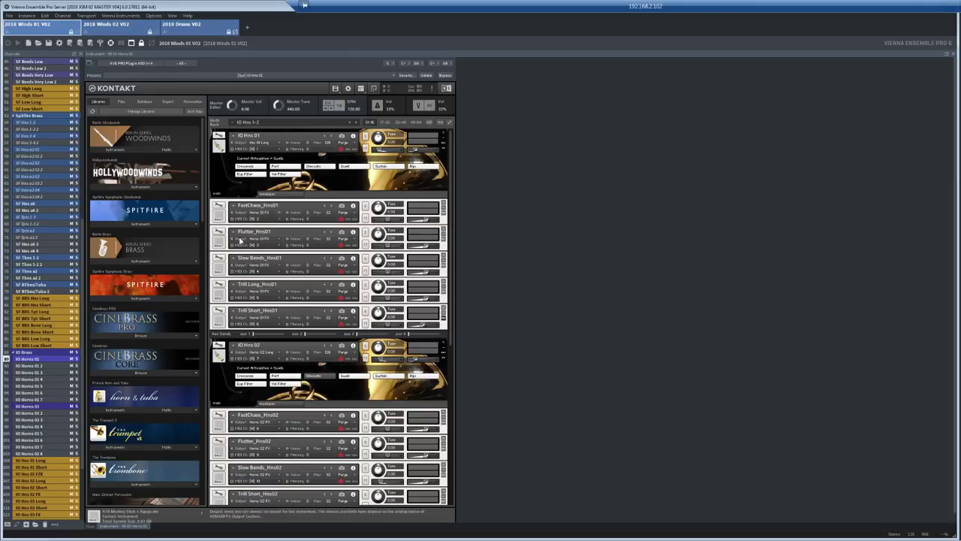
Step: Hide the Trill Short_Hns01 aux sends, then show IO Horns 03 and scroll to its trombones and tuba
left_click(444, 322)
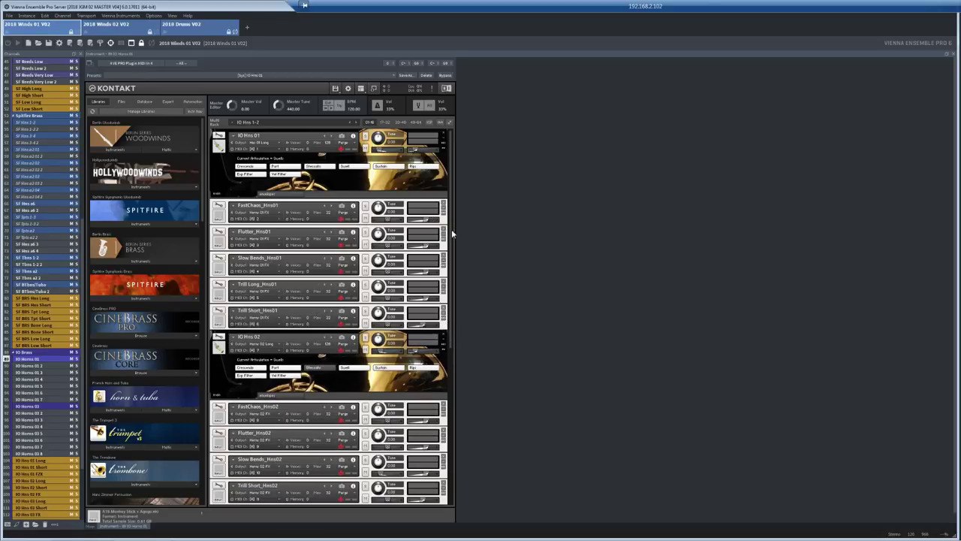
left_click(38, 406)
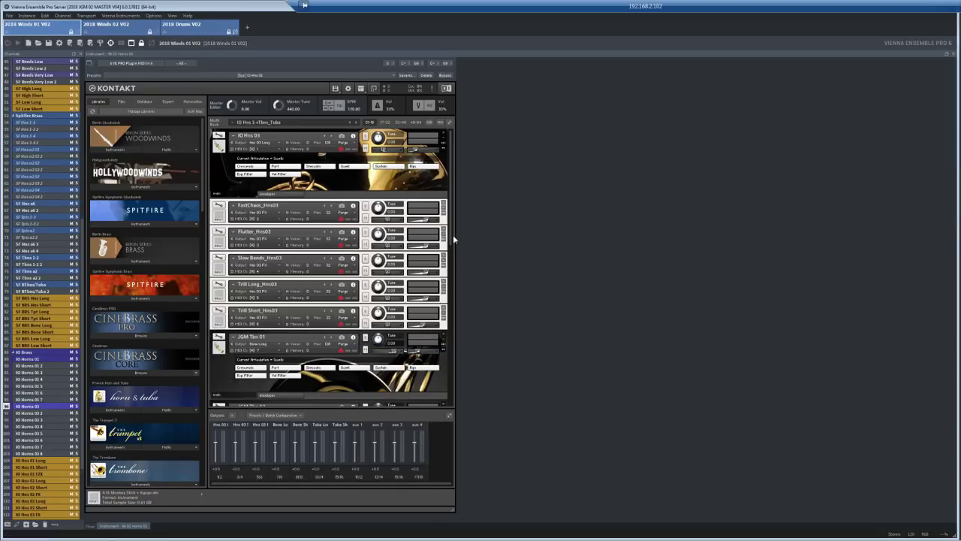
scroll(451, 255, "down", 1)
scroll(451, 263, "down", 5)
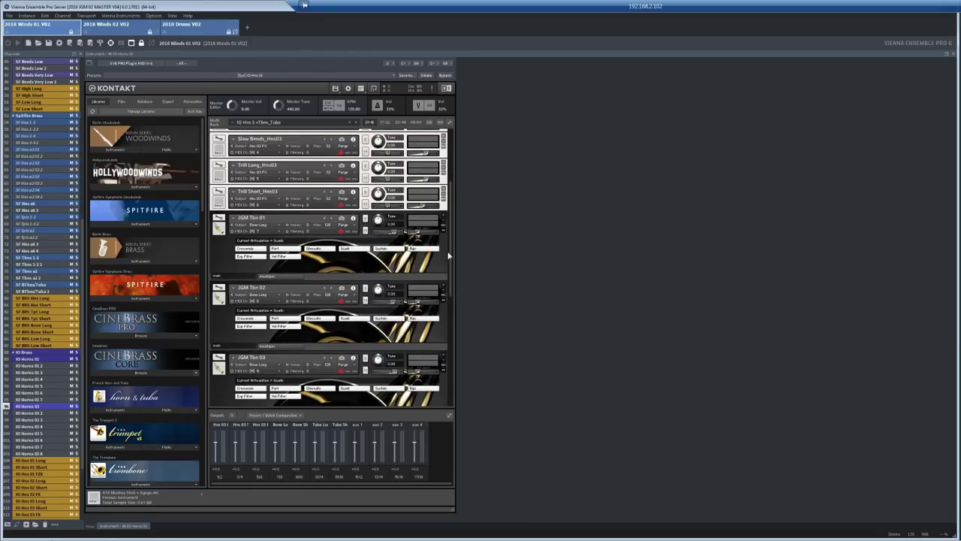
left_click_drag(449, 255, 451, 366)
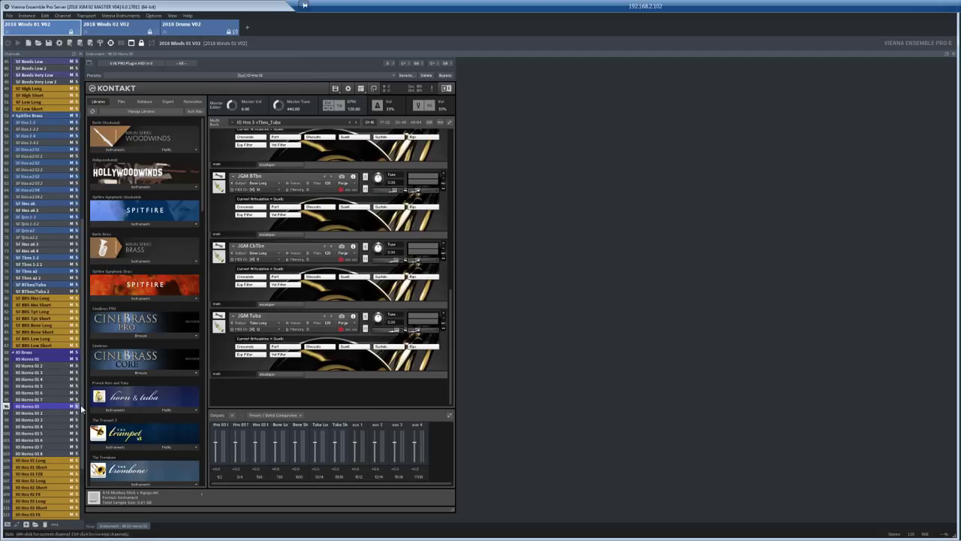
scroll(22, 458, "down", 5)
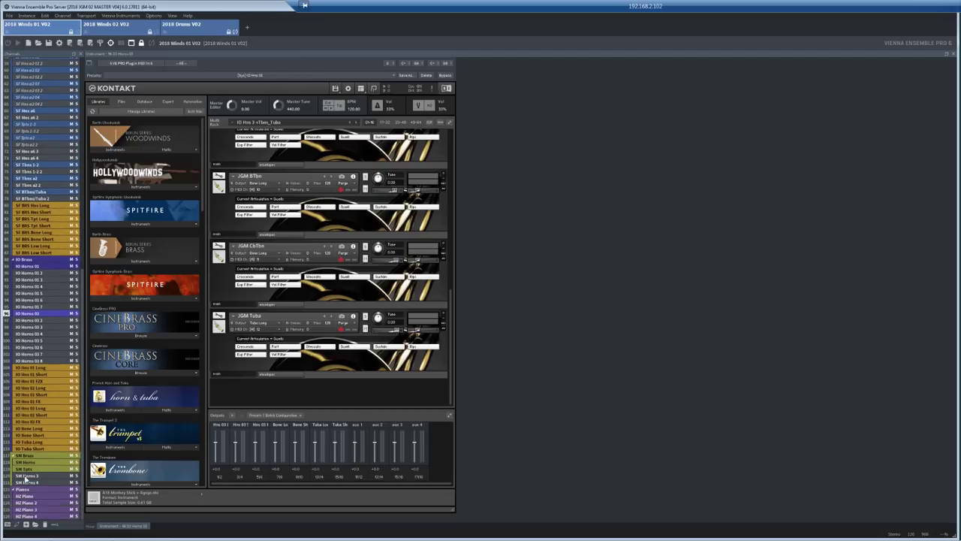
Step: Select SM Horns and scroll its rack of French Horn 1–4 and Trumpet ensembles
left_click(22, 462)
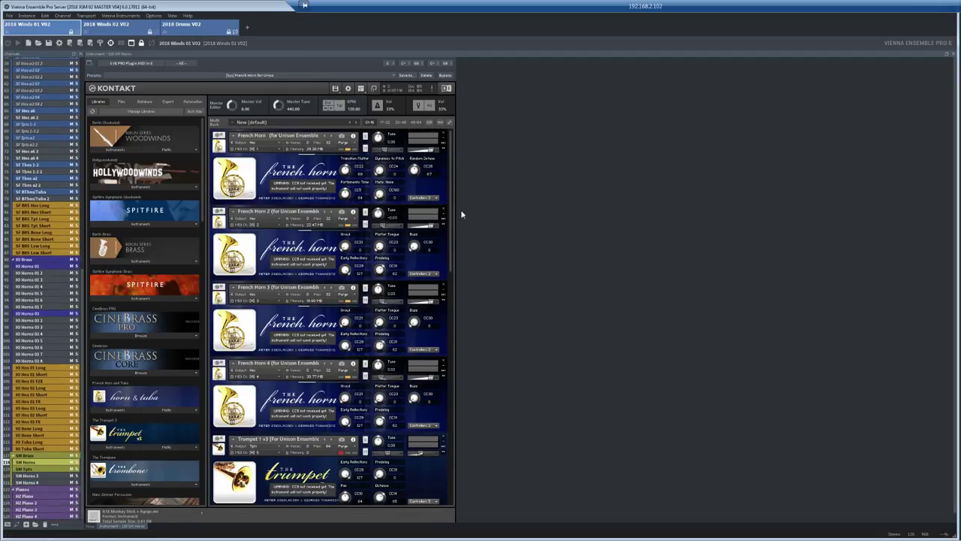
left_click_drag(452, 217, 447, 180)
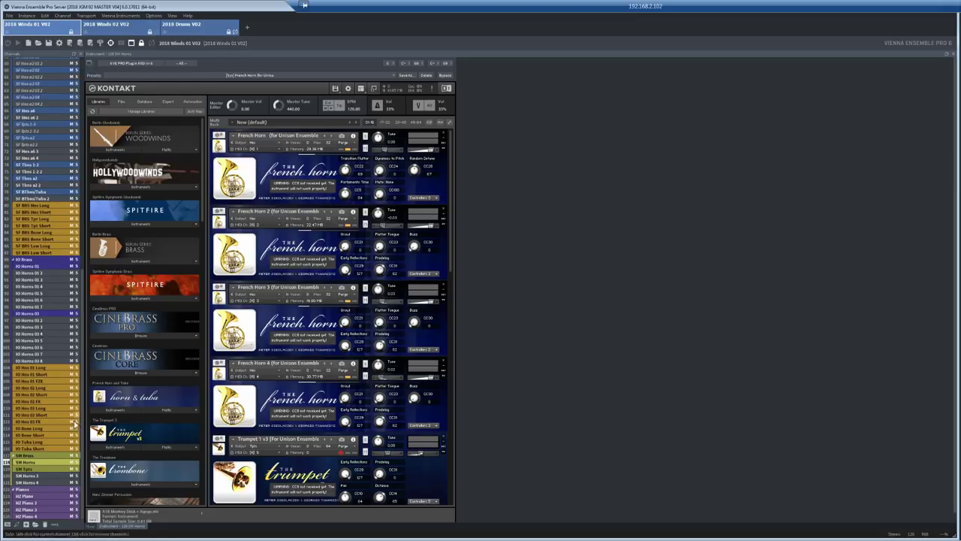
Step: Select HZ Piano and expand then collapse Hans Zimmer Piano, Felt Grand Piano, The Grandeur and Hot Club
left_click(33, 498)
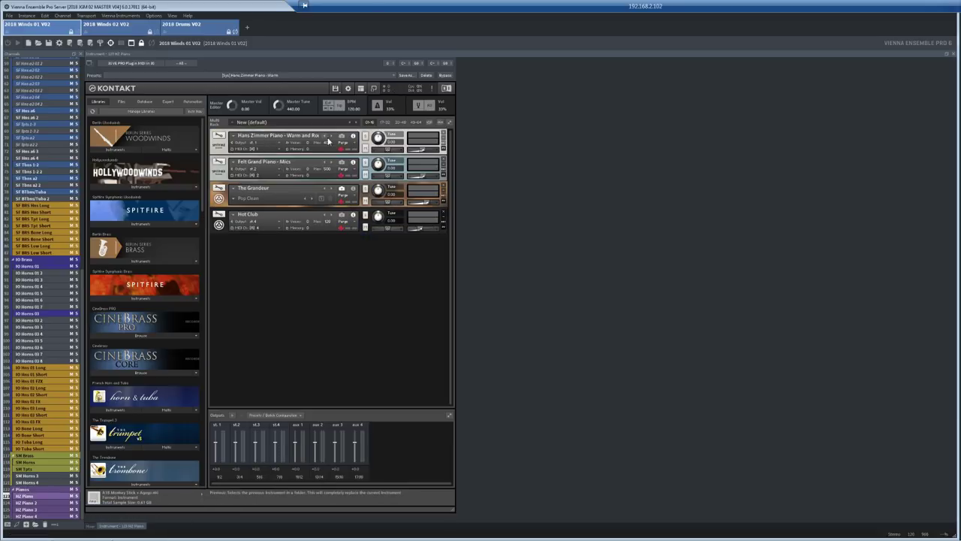
left_click(217, 148)
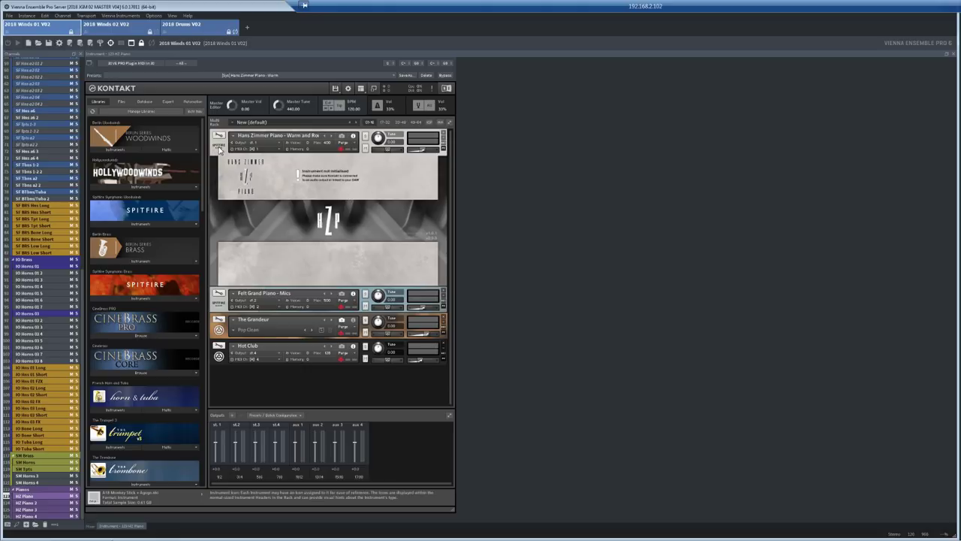
left_click(219, 148)
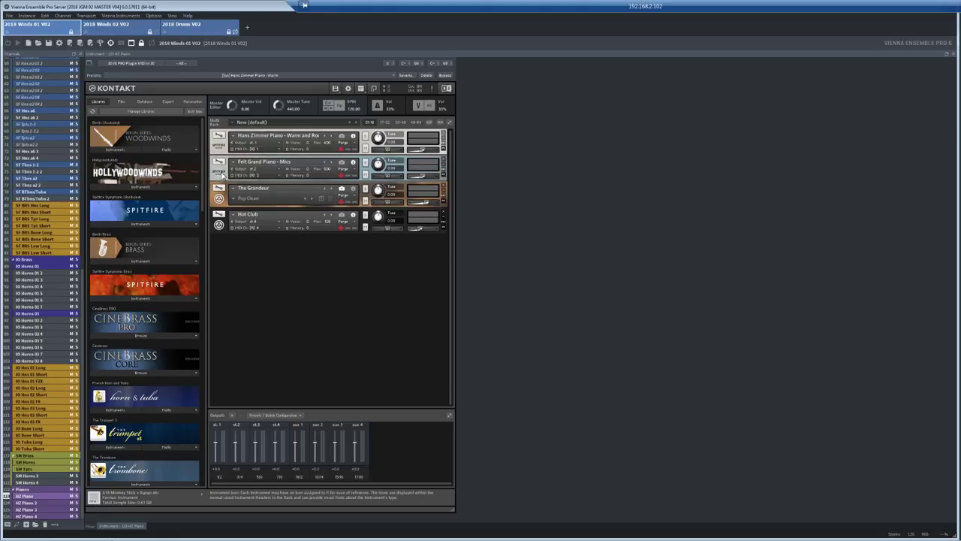
left_click(219, 172)
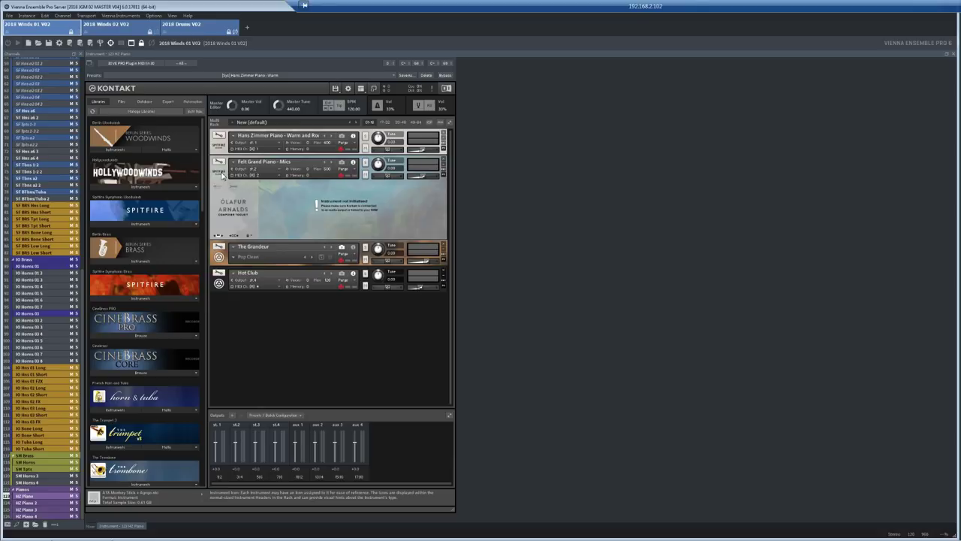
left_click(222, 174)
left_click(218, 188)
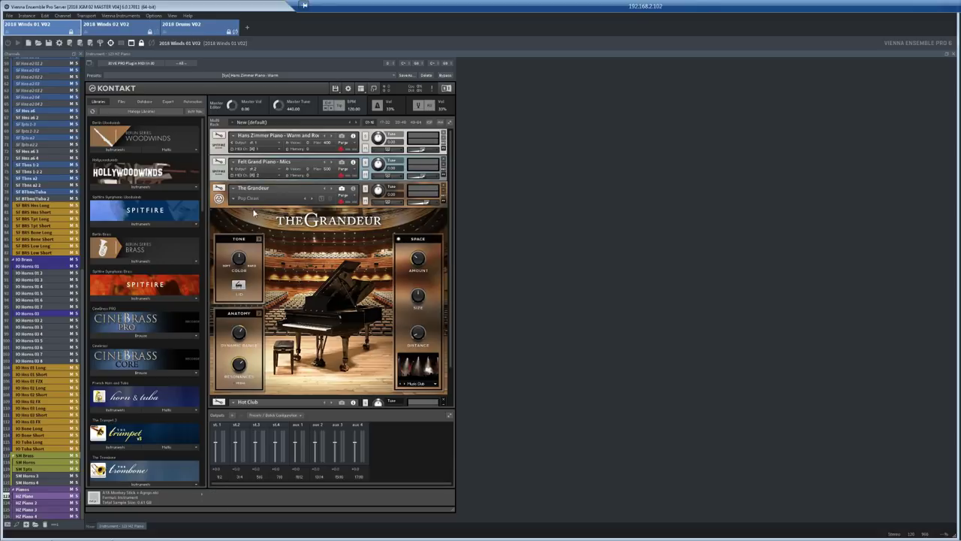
left_click(218, 198)
left_click(219, 224)
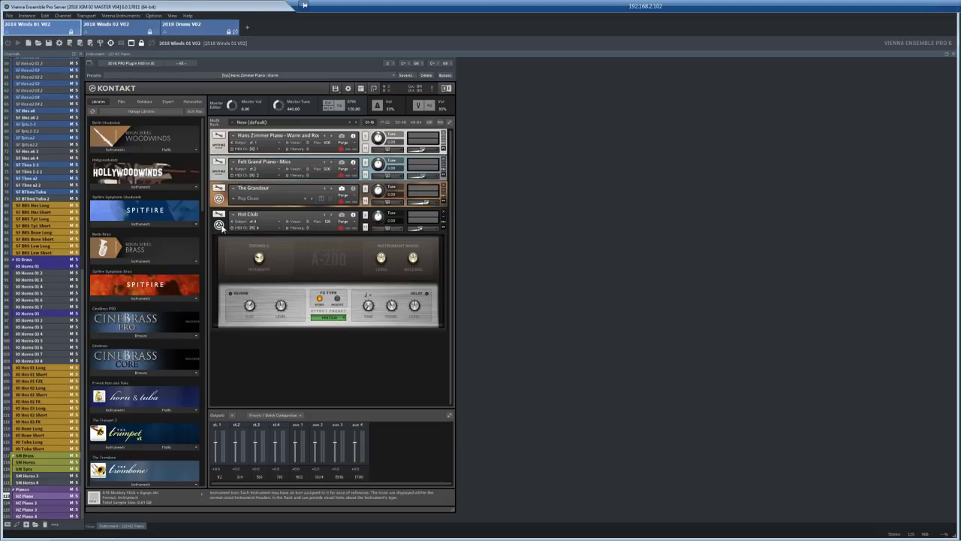
left_click(218, 224)
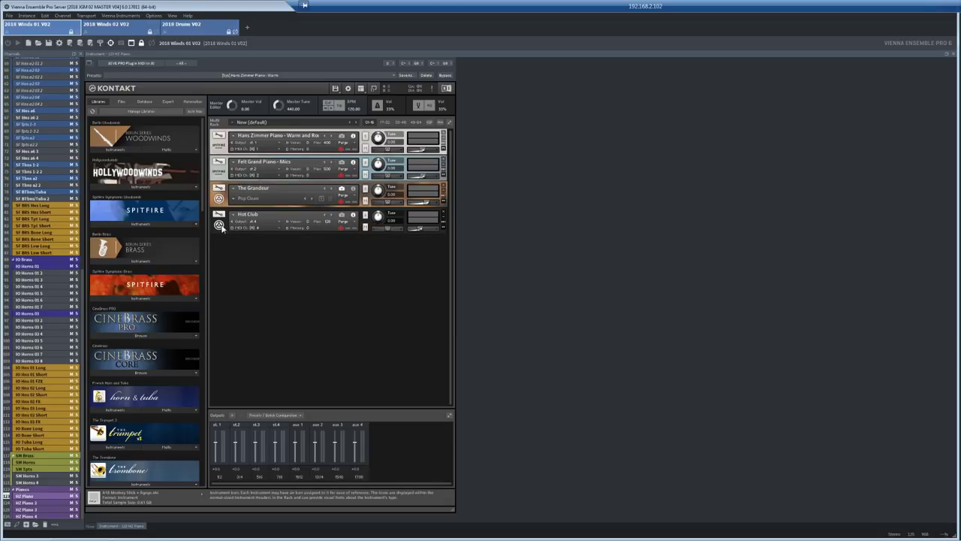
Step: Switch to the full mixer, scroll it across, then open the 2018 Winds 02 V02 server
left_click(91, 526)
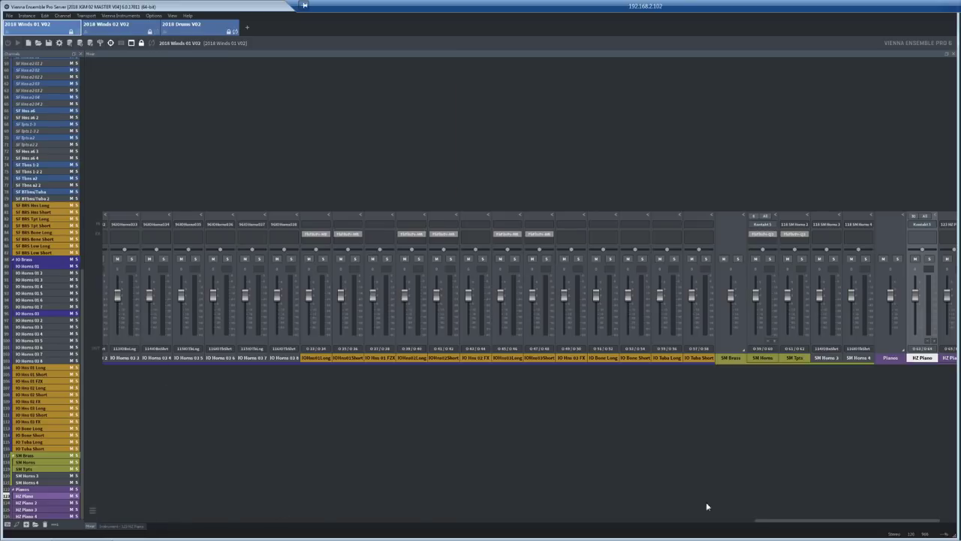
left_click_drag(824, 524, 59, 524)
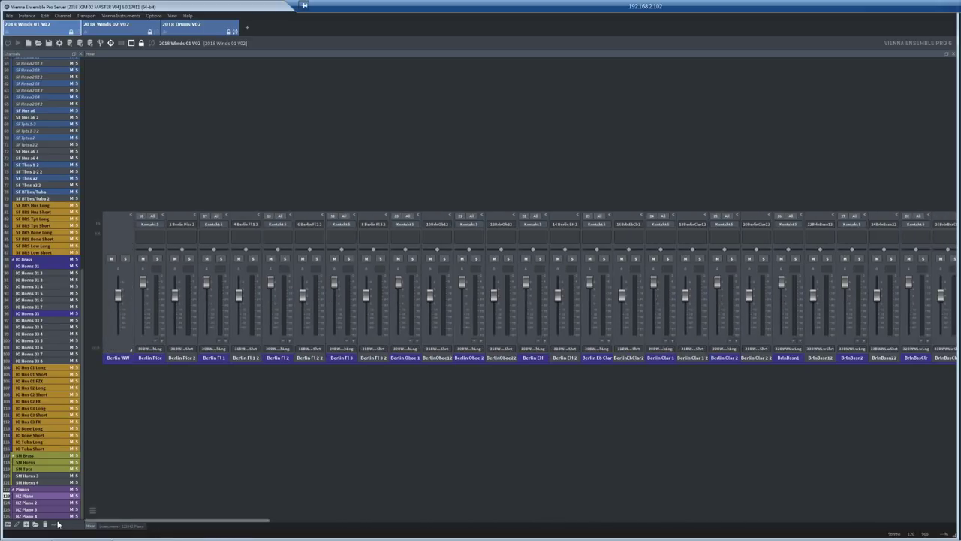
left_click(111, 27)
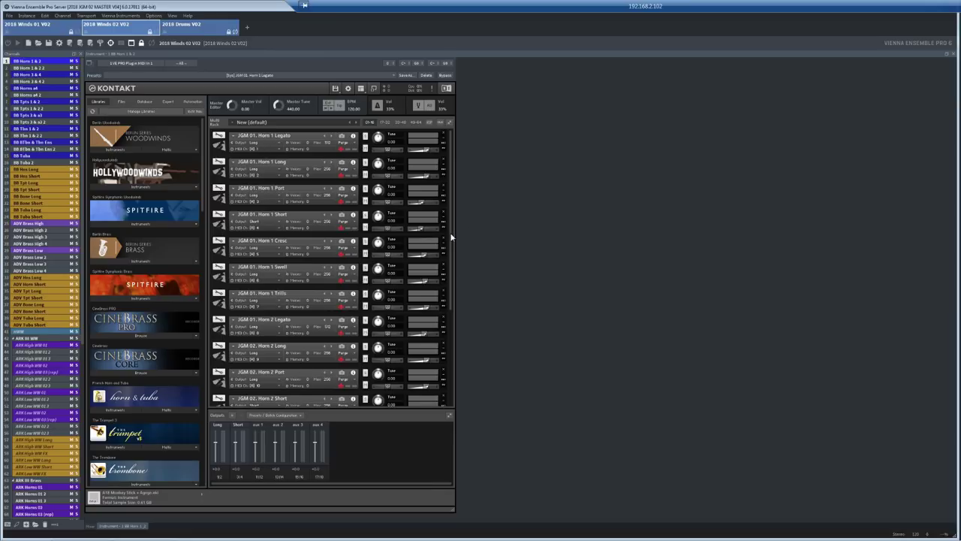
left_click_drag(451, 235, 461, 369)
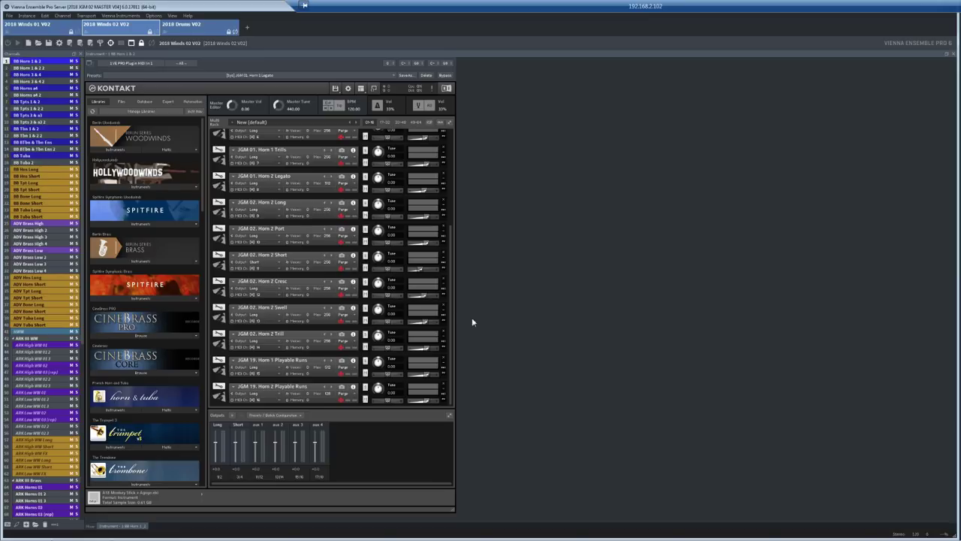
left_click_drag(450, 339, 450, 199)
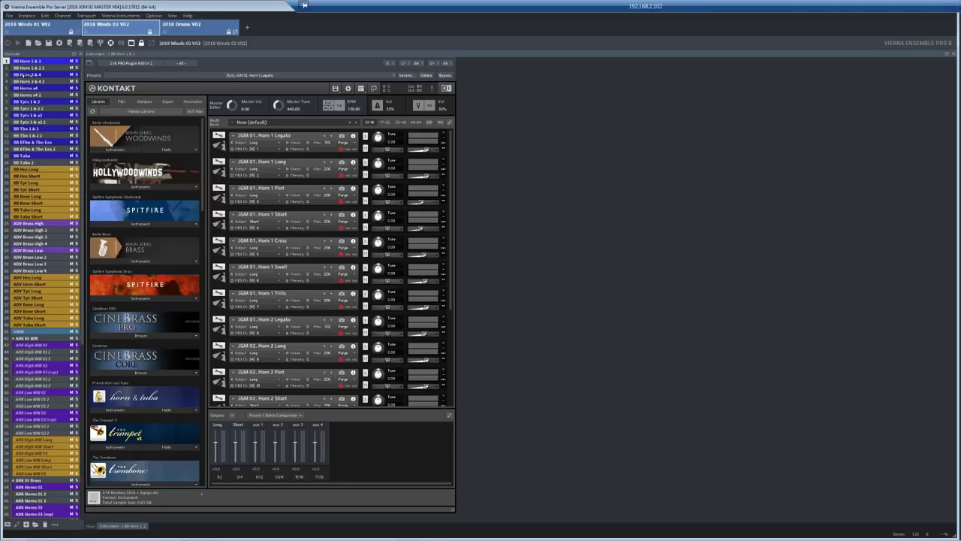
Step: Step through the BB Horn 3 & 4, BB Horns a4, BB Tpts 1 & 2 and BB Tpts 3 & a3 Kontakt racks
left_click(25, 75)
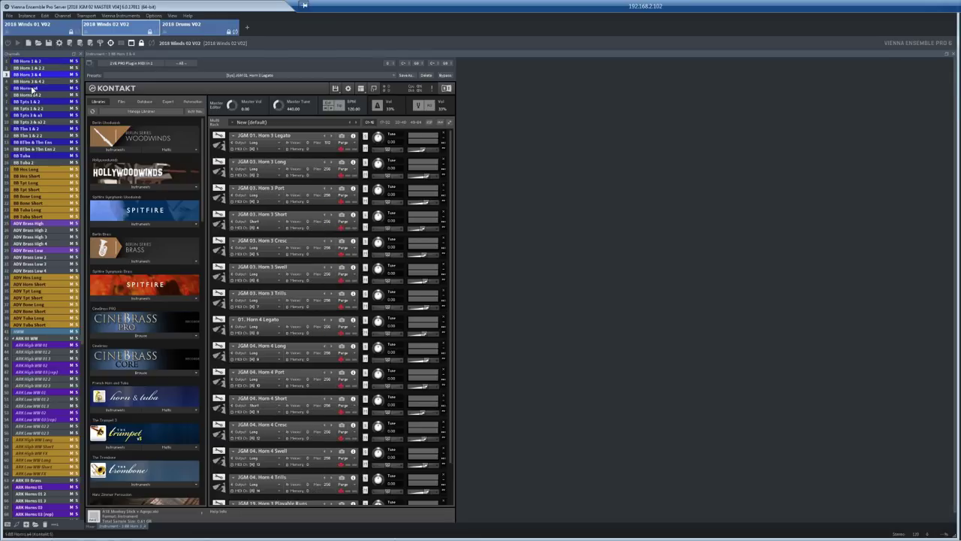
left_click(32, 89)
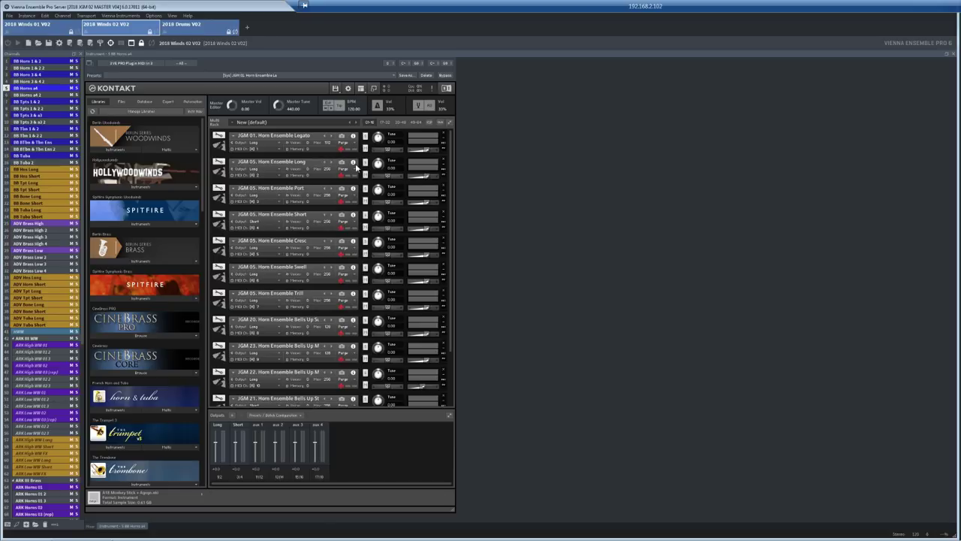
left_click(39, 103)
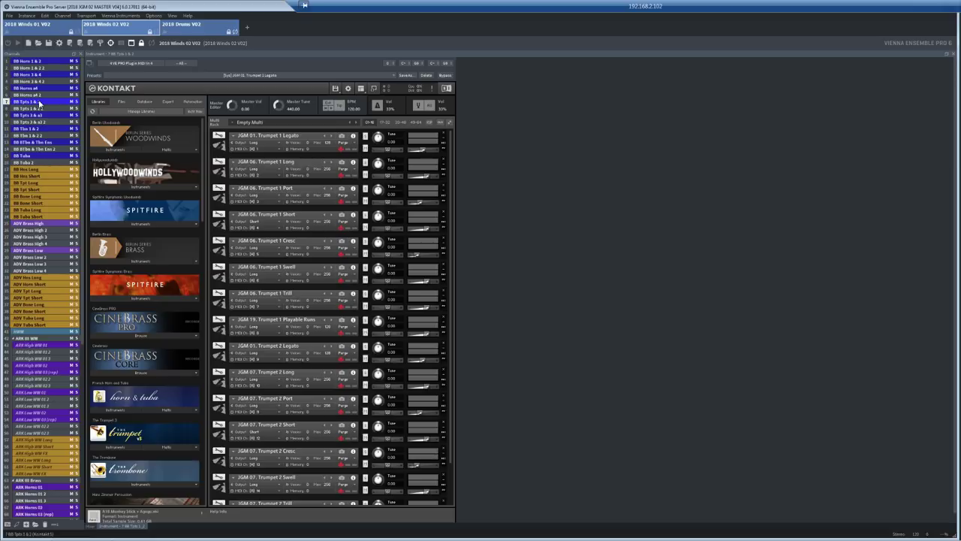
left_click(35, 113)
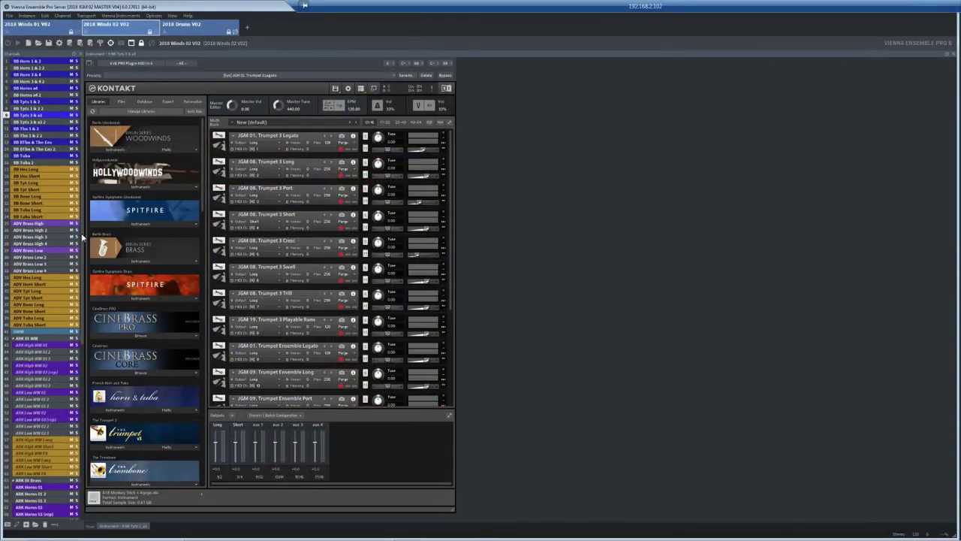
Step: Show the ADV Brass High rack with JGM Horns, Tpts Adventure and Ten Horns patches
left_click(30, 225)
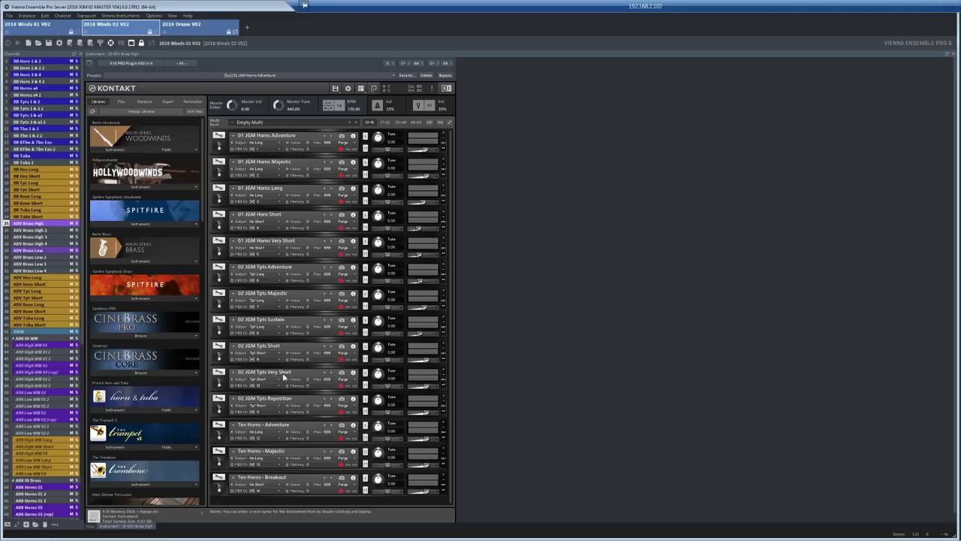
Step: Show the ADV Brass Low rack, then select the HWW folder and scroll toward the ARK channels
left_click(32, 252)
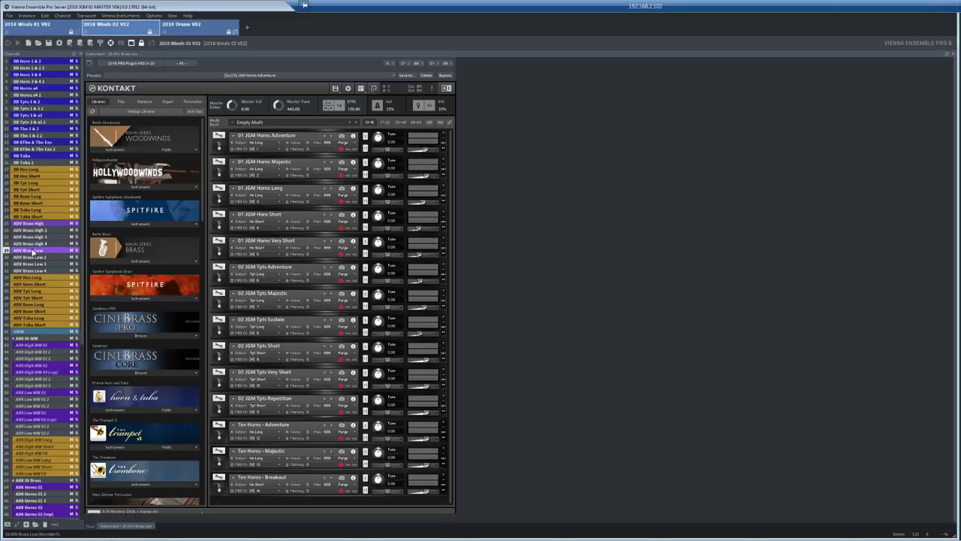
left_click(24, 333)
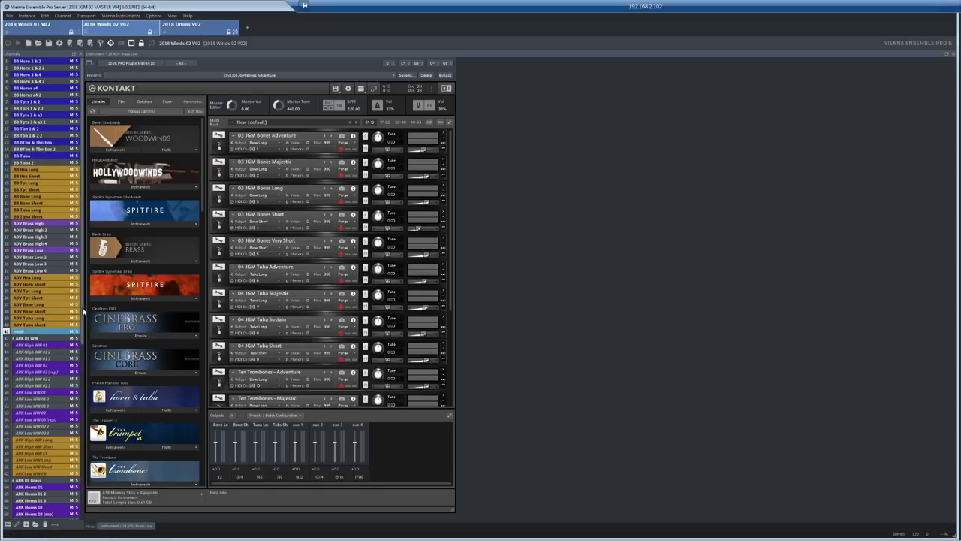
scroll(82, 331, "down", 2)
scroll(45, 330, "down", 7)
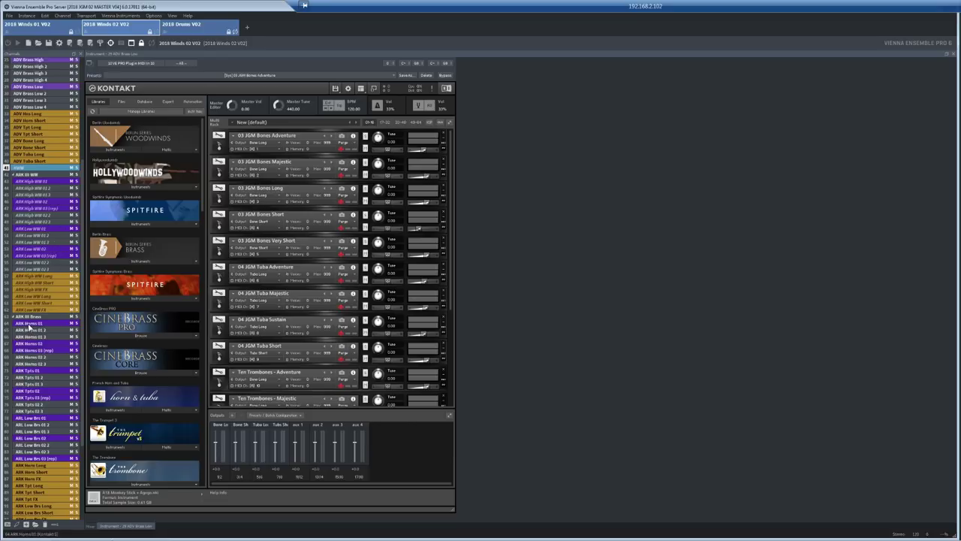
Step: Review the ARK Horns 01, 02, 03 (rep), Tpts 01 and Tpts 03 (rep) Kontakt racks
left_click(30, 325)
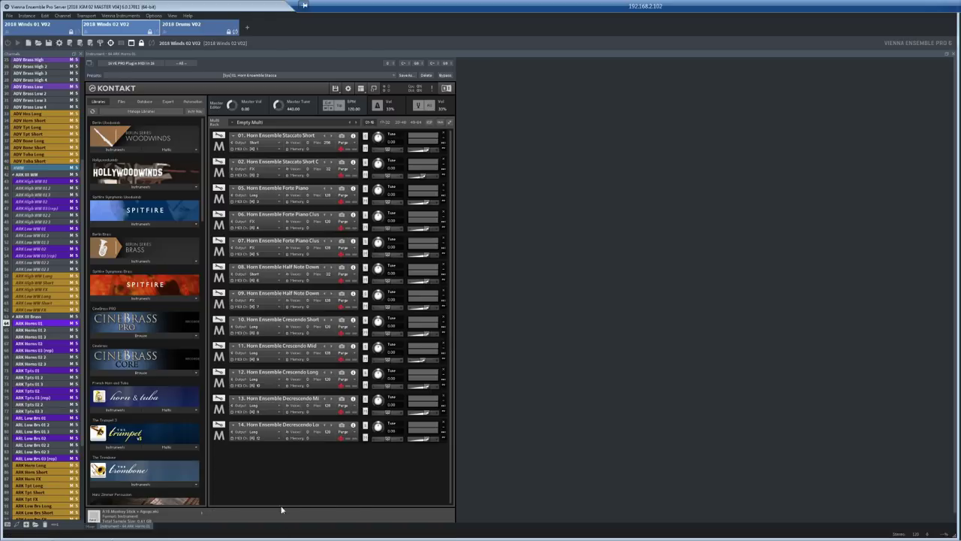
left_click(29, 345)
left_click(33, 351)
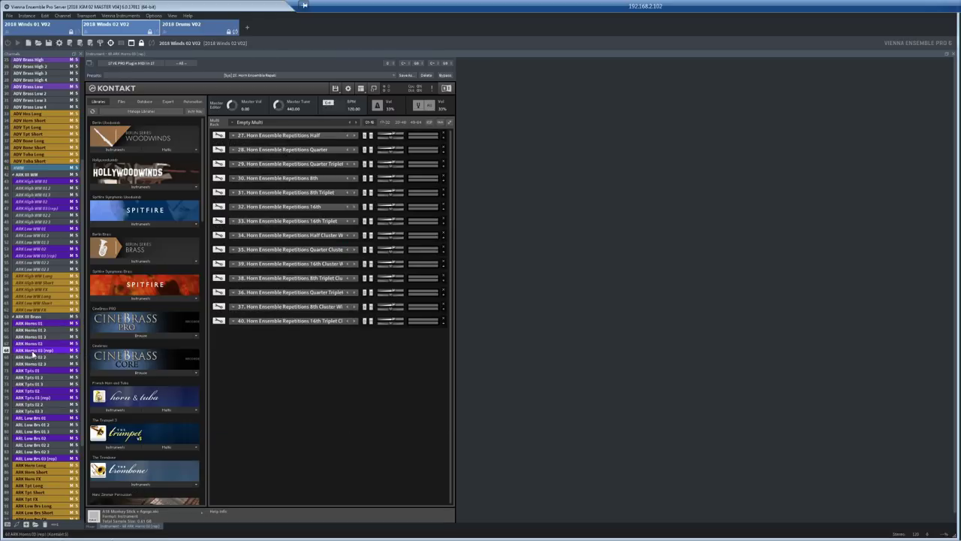
left_click(30, 370)
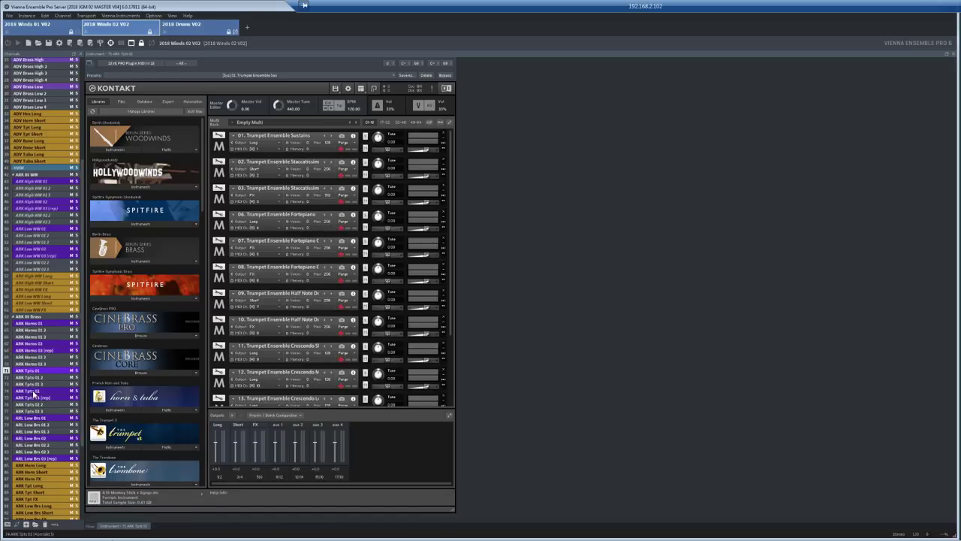
left_click(32, 398)
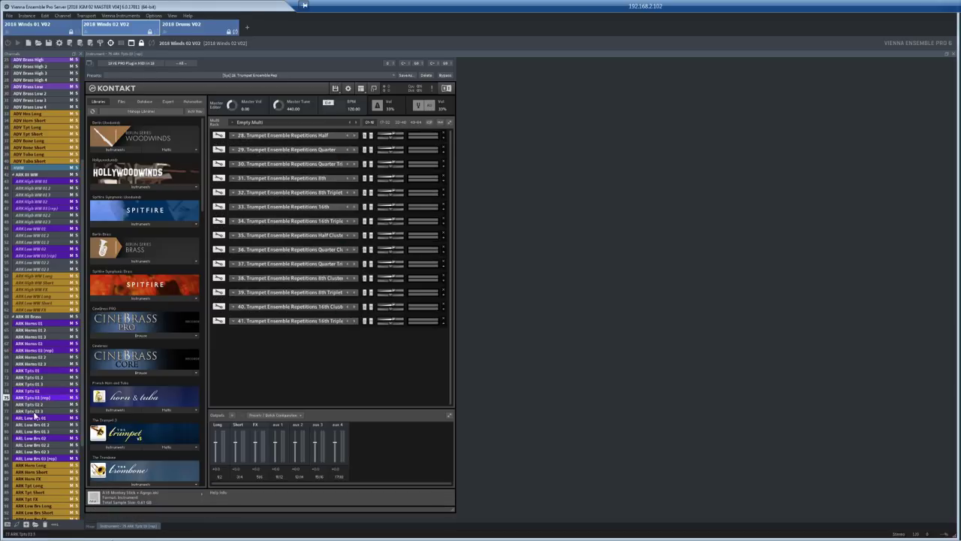
Step: Review ARL Low Brs 01 and 03 (rep), then show ARK Tpts 02 2 and ARK Horn Long in the mixer
left_click(34, 419)
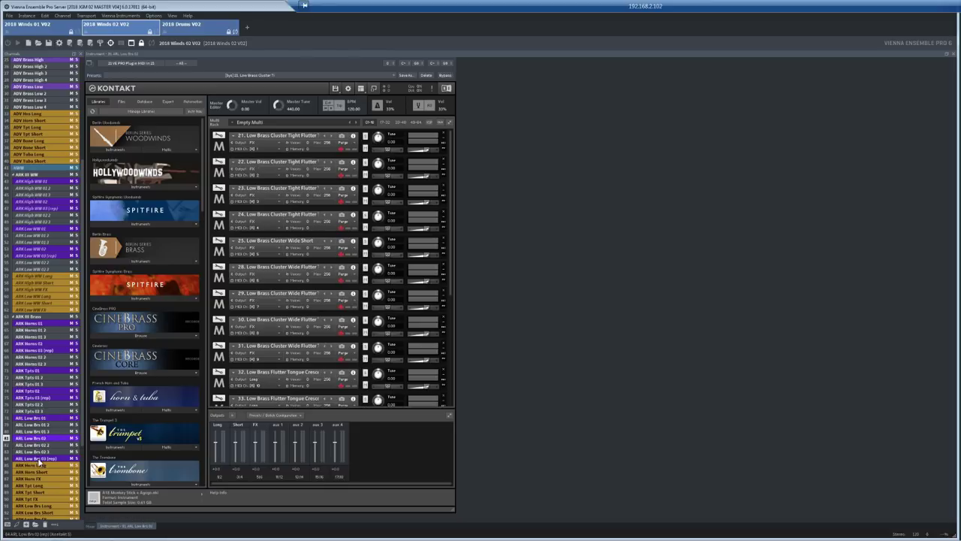
left_click(39, 458)
left_click_drag(83, 402, 90, 470)
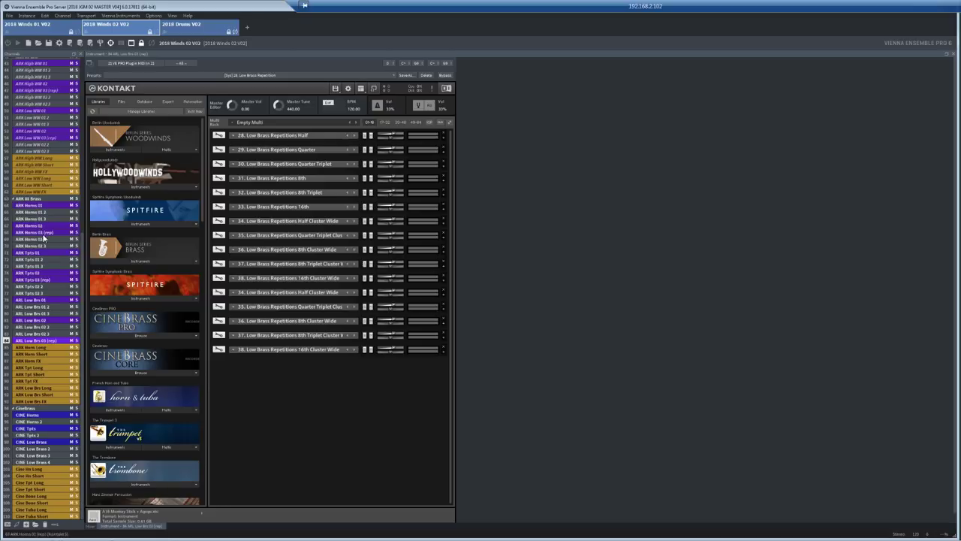
left_click(40, 286)
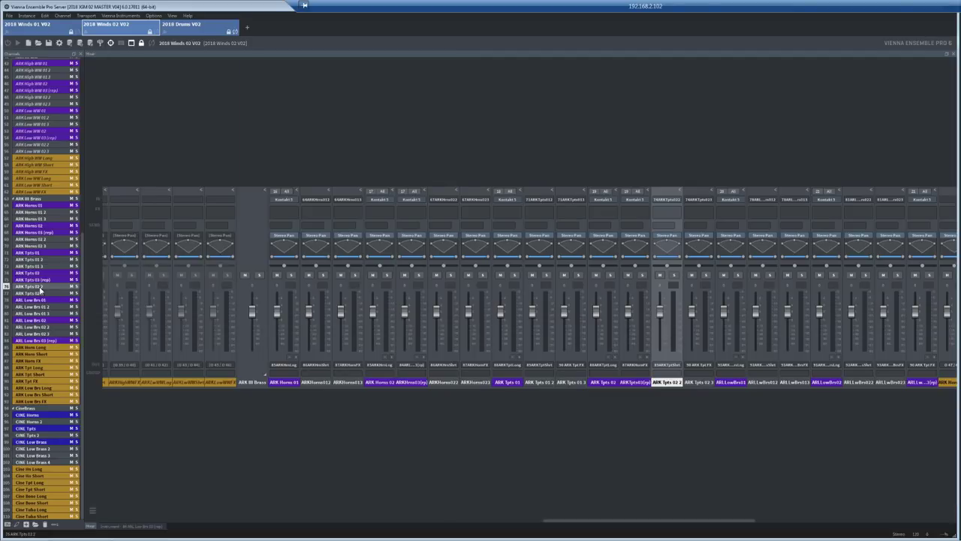
left_click(36, 348)
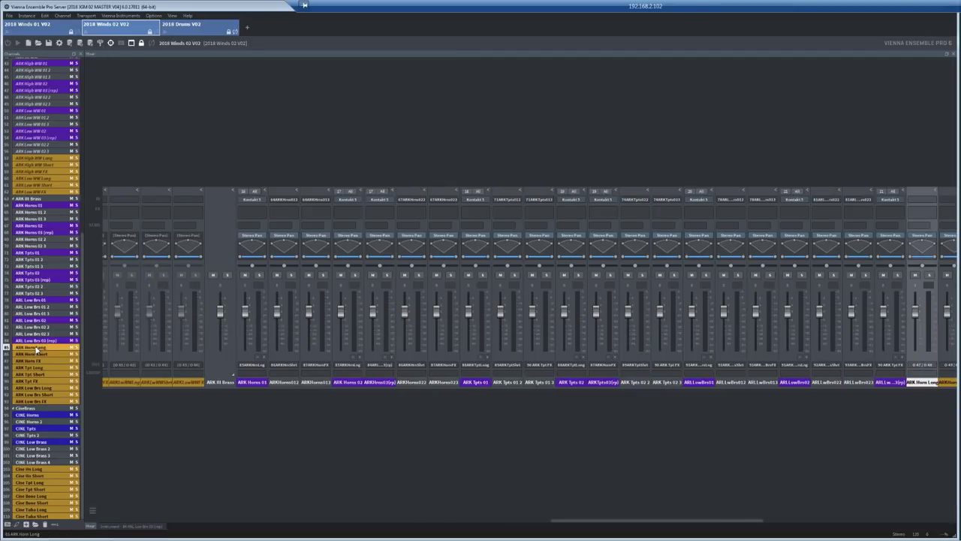
Step: View the CINE Horns, CINE Tpts and CINE Low Brass racks, then switch to the 2018 Drums V02 server
left_click(31, 417)
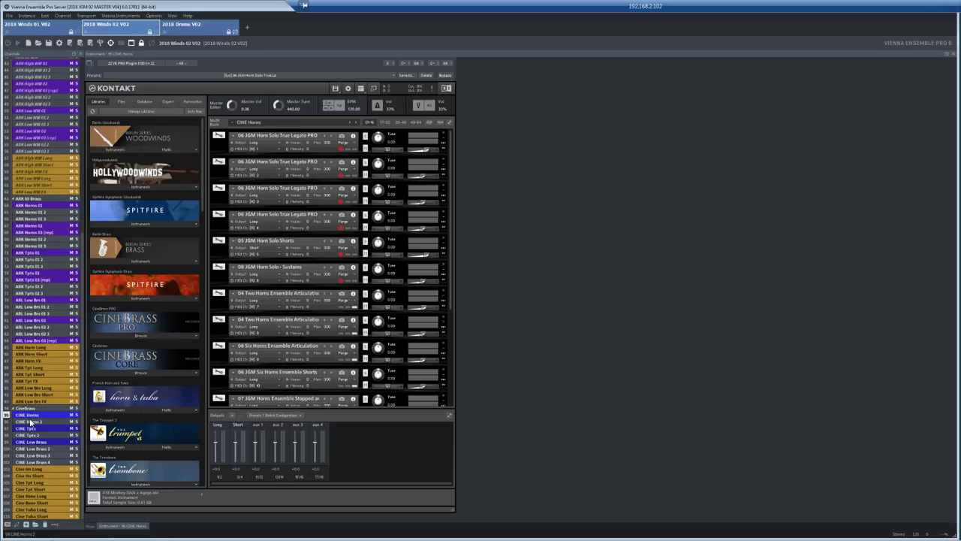
left_click(32, 428)
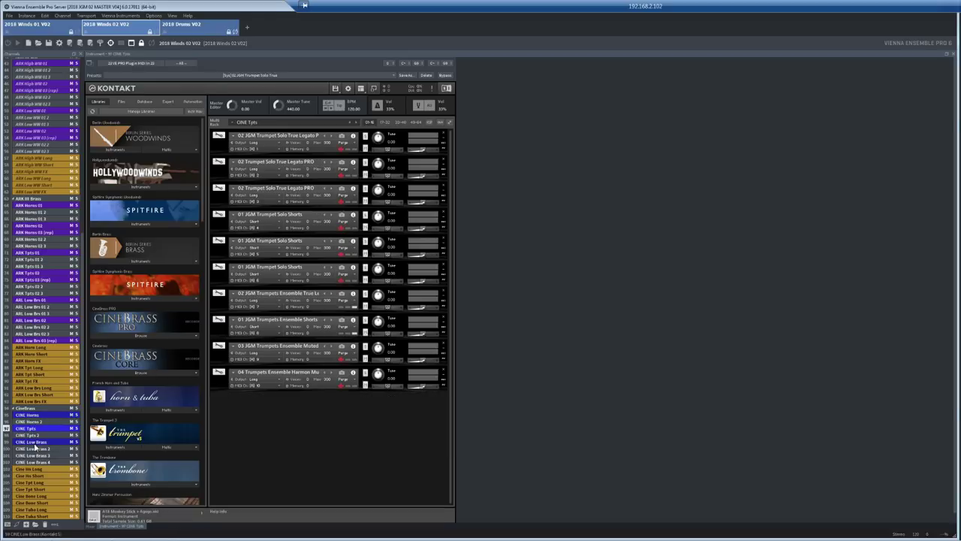
left_click(34, 443)
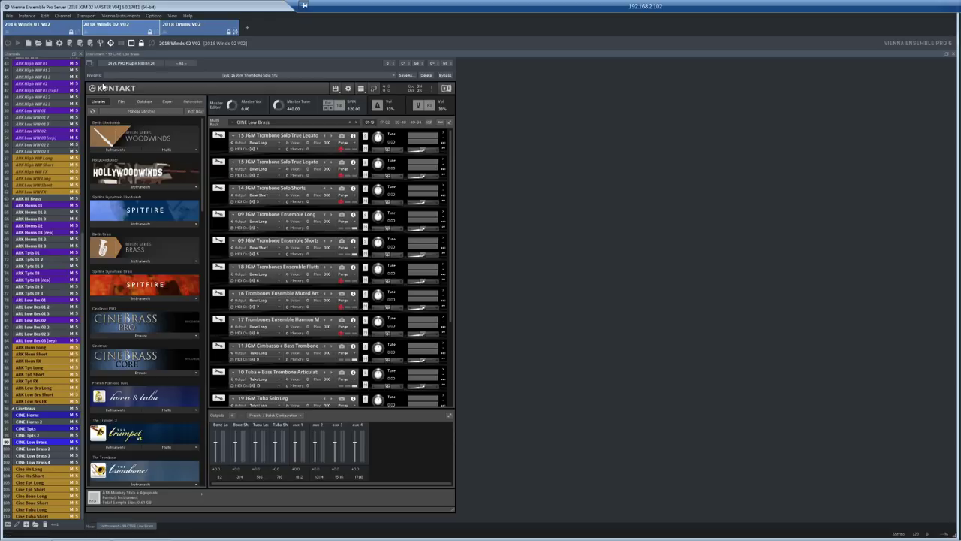
left_click(190, 29)
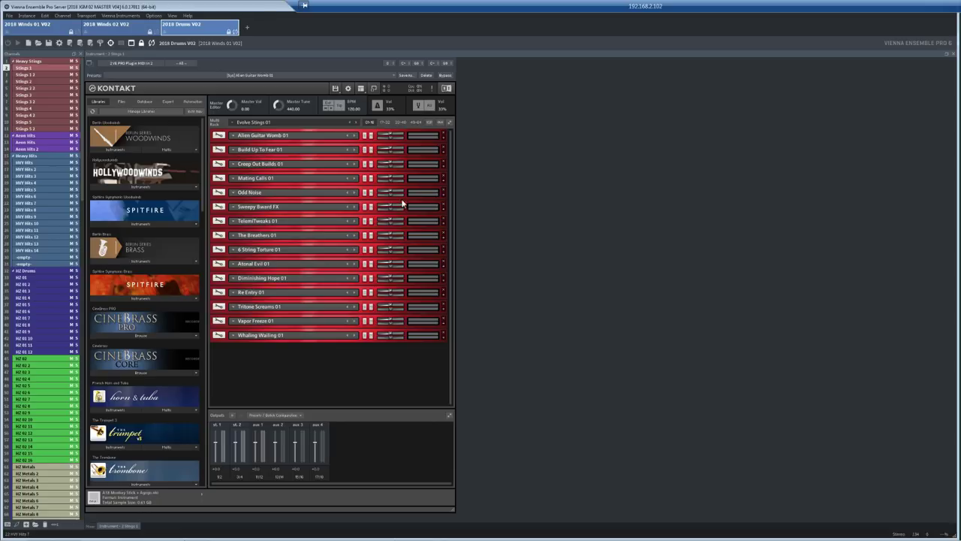
Step: Step through the Evolve Stings 02, Stings 03, Stings 4 and Stings 5 racks
left_click(28, 83)
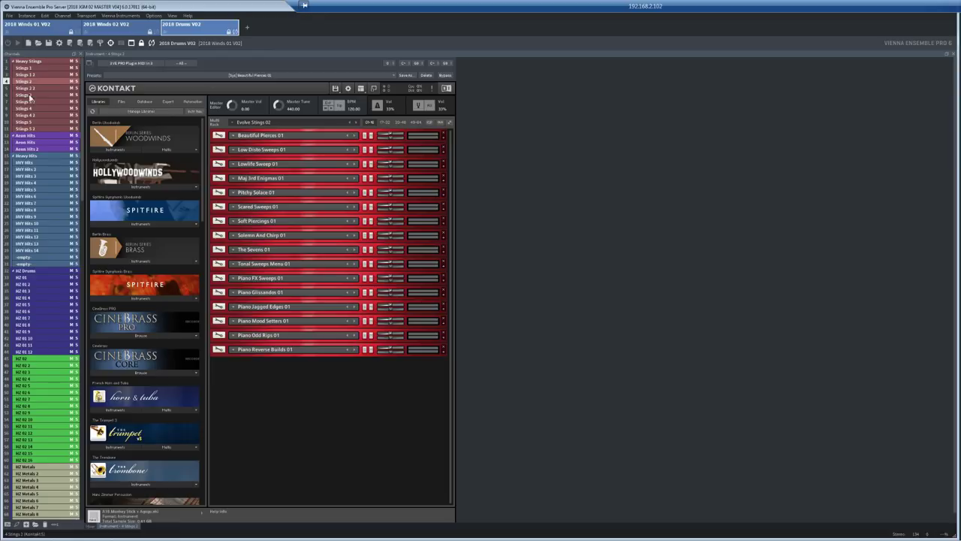
left_click(29, 96)
left_click(34, 109)
left_click(33, 123)
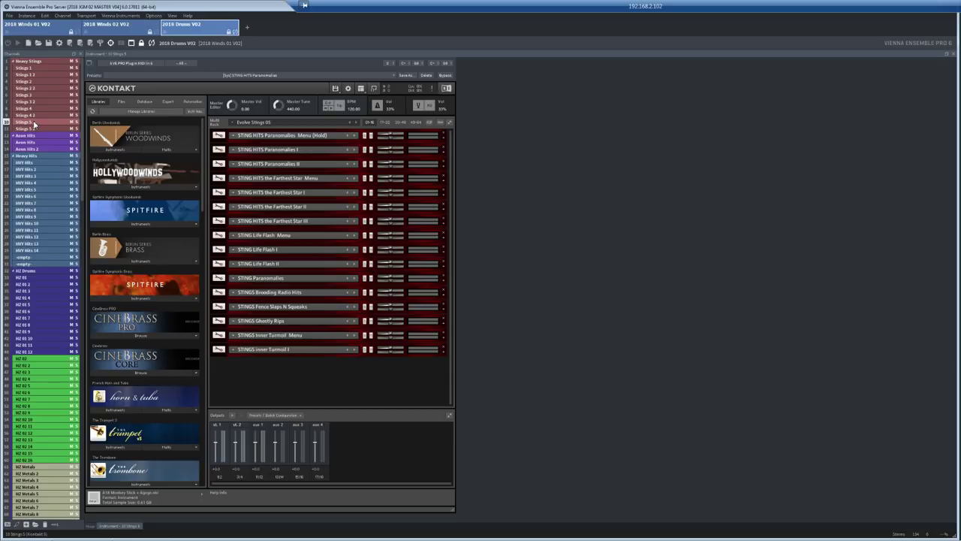
Step: Show the Aeon Hits rack, check Aeon Hits 2 in the mixer, then return to Aeon Hits
left_click(31, 143)
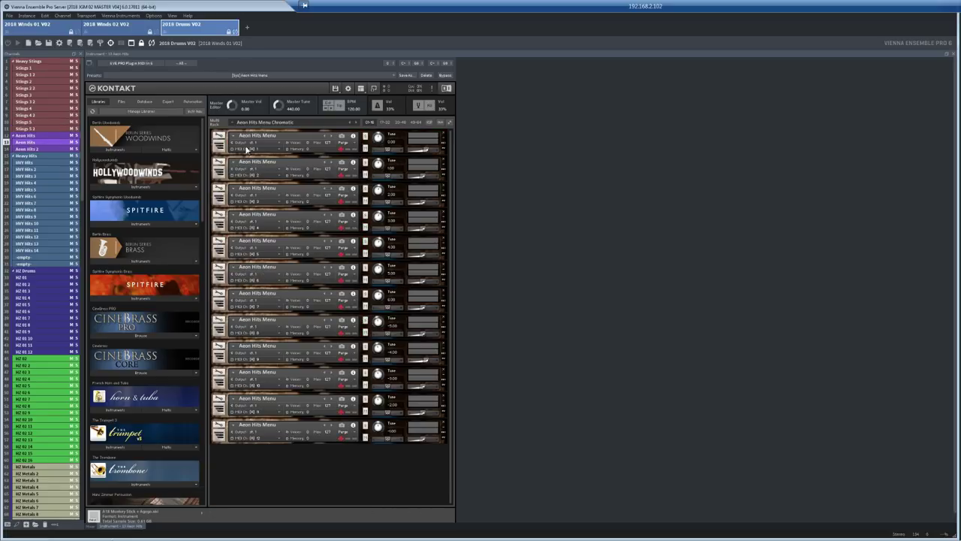
left_click(33, 149)
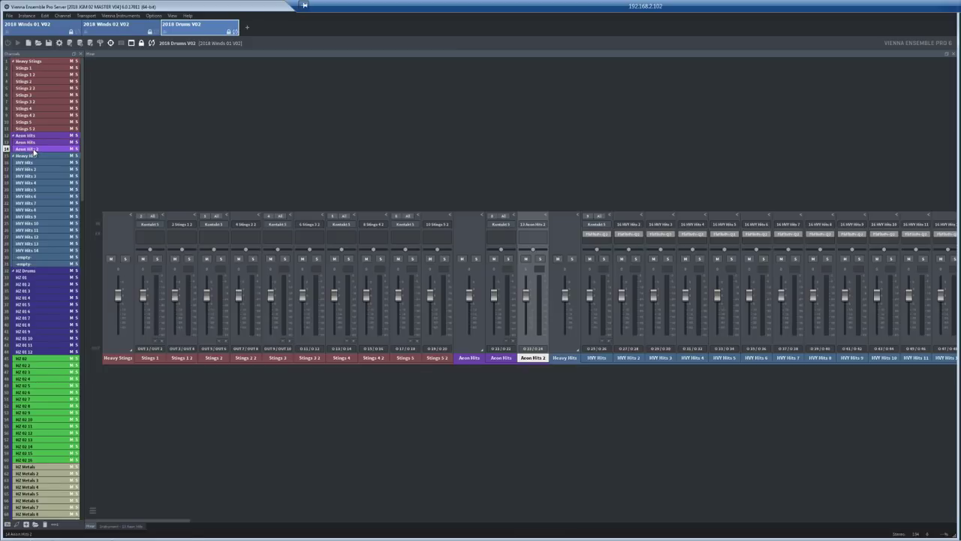
left_click(35, 143)
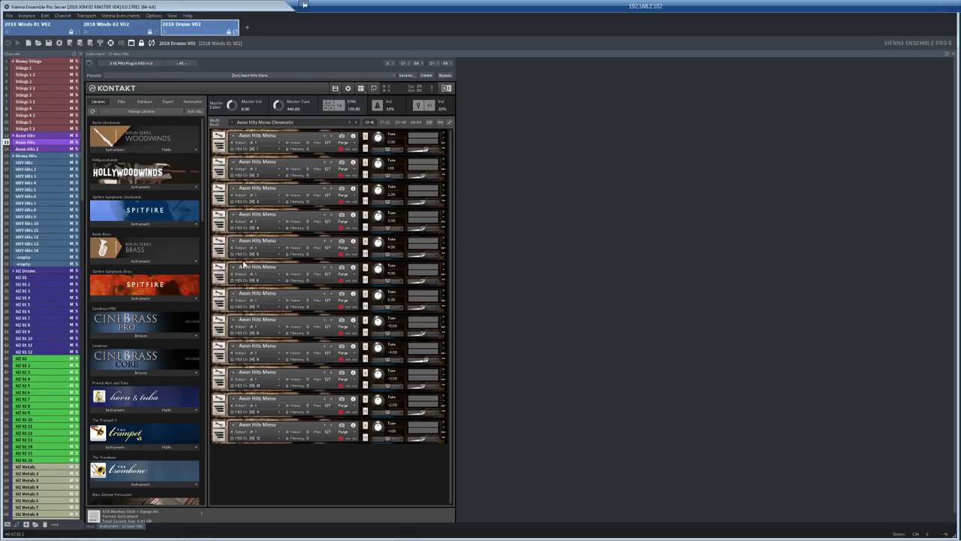
Step: Show the HVY Hits channel's Heavy Hits 2016 rack, browsing the channel list down to the drums and back
left_click(31, 165)
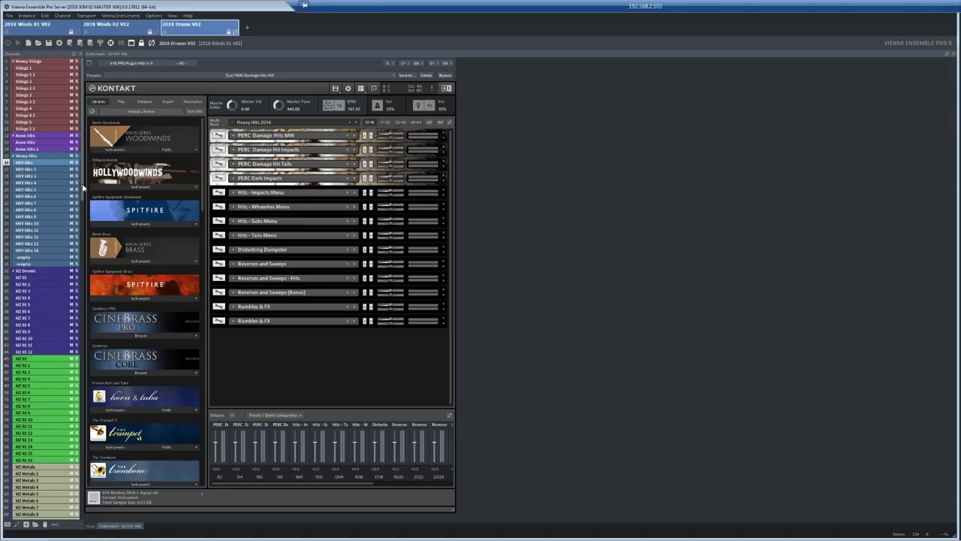
scroll(82, 183, "down", 8)
left_click_drag(85, 238, 86, 381)
scroll(35, 342, "down", 19)
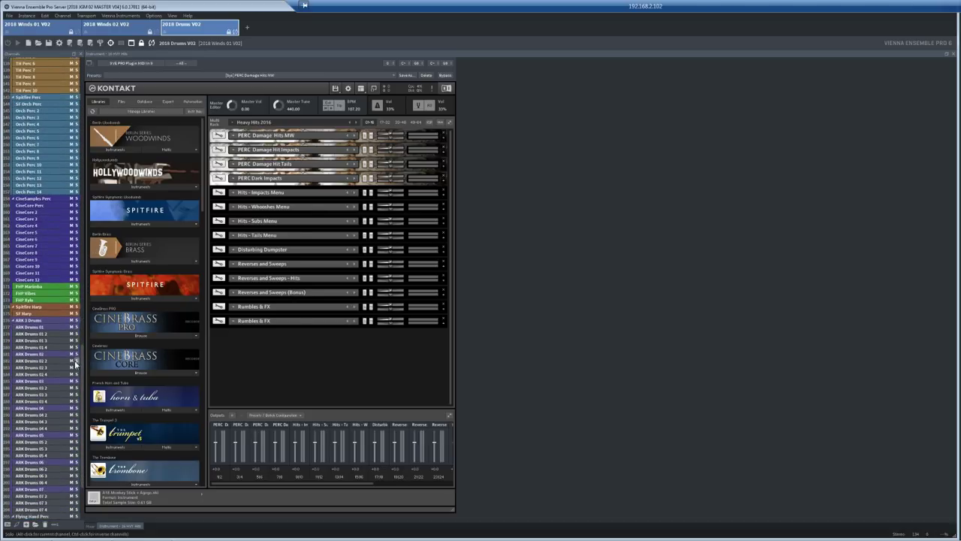
scroll(82, 362, "up", 1)
left_click_drag(83, 362, 85, 57)
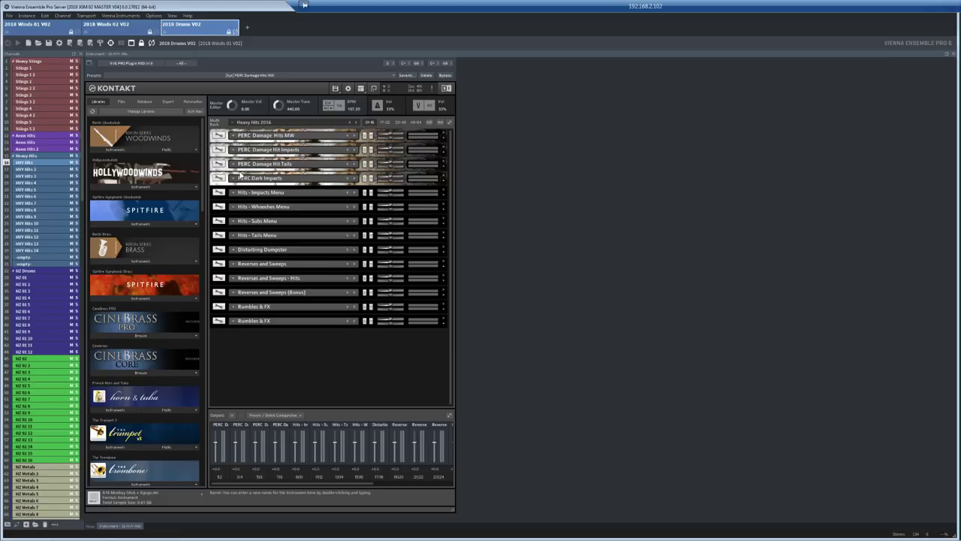
left_click(298, 418)
mouse_move(287, 444)
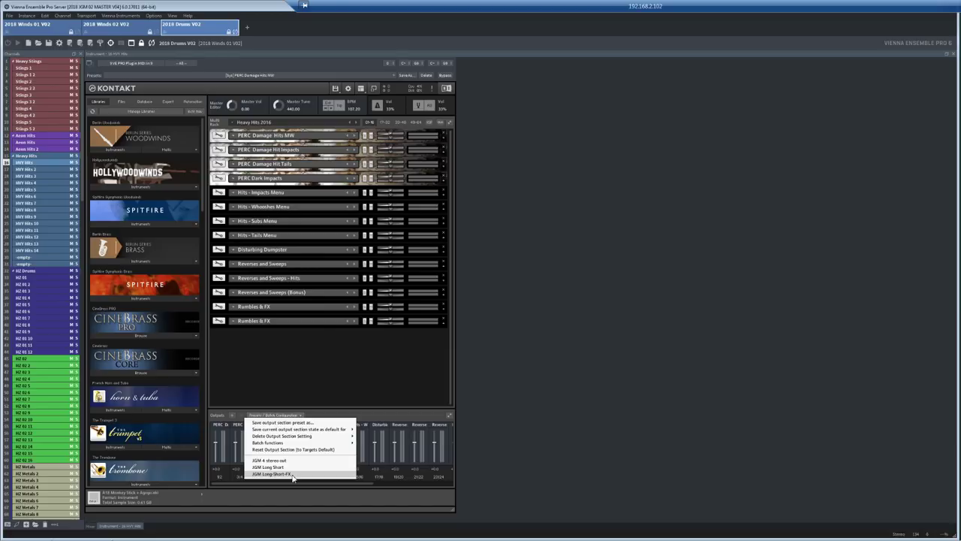
left_click(270, 367)
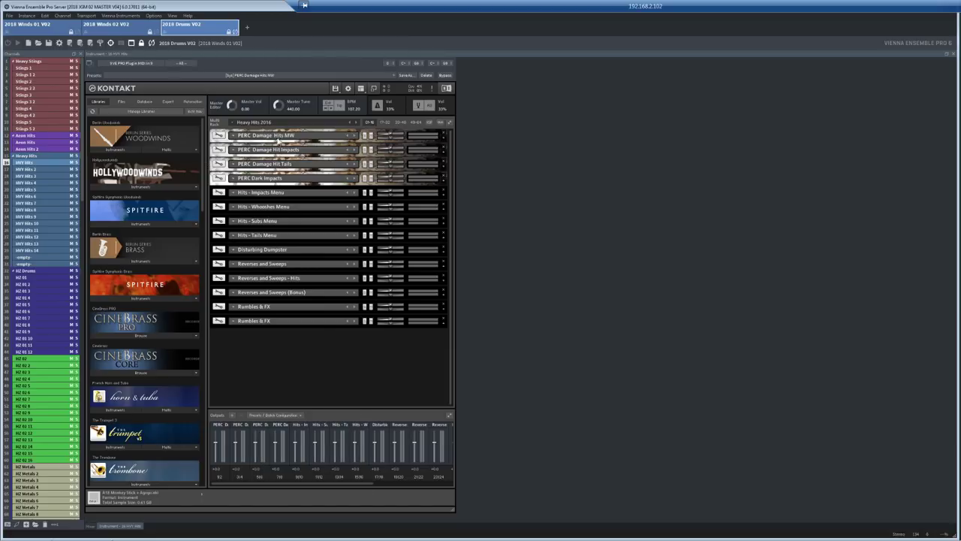
Step: Expand and select the Hits - Impacts Menu instrument, then expand every instrument header
left_click(443, 195)
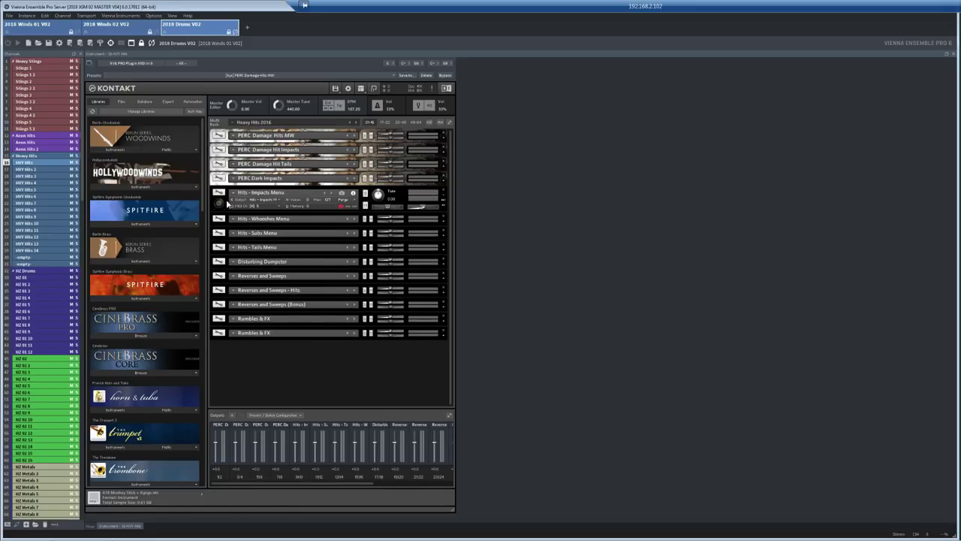
left_click(224, 205)
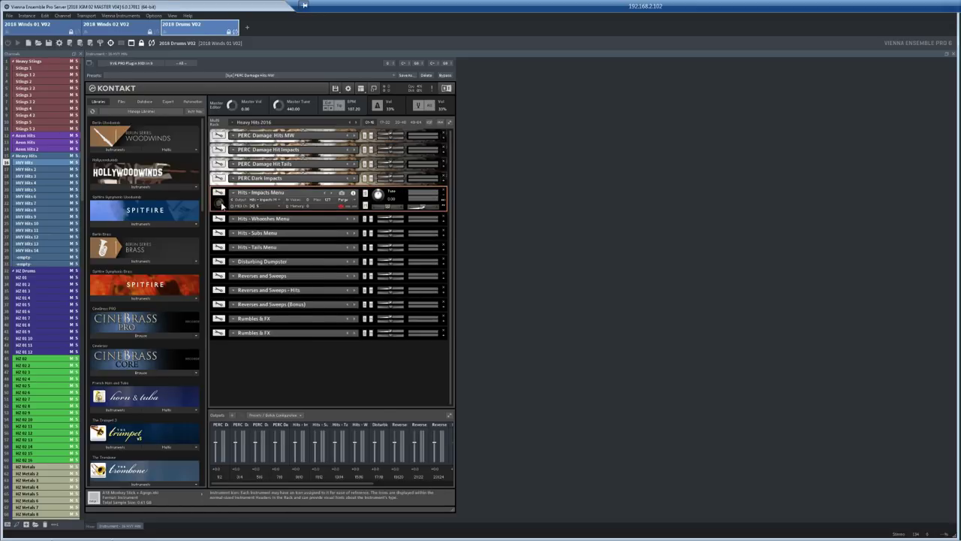
left_click(450, 123)
left_click(450, 123)
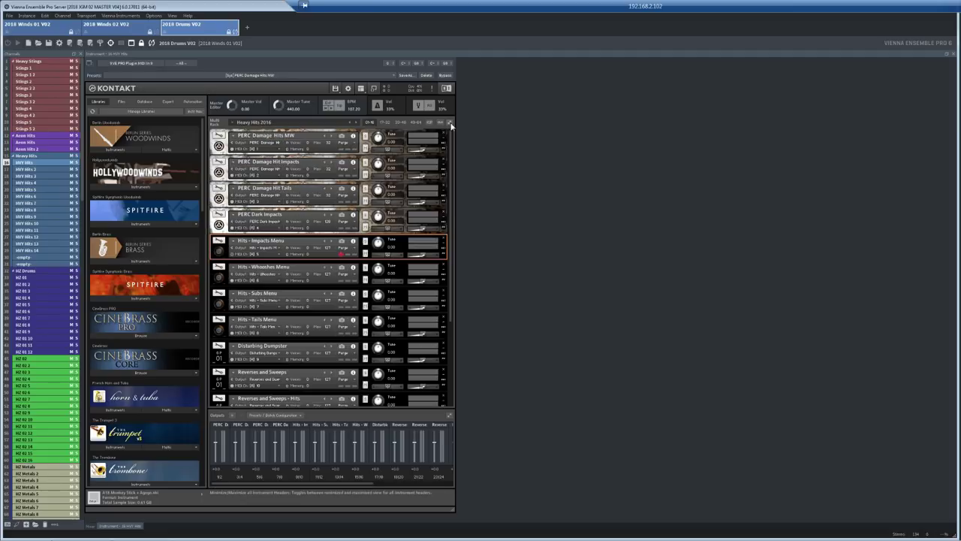
Step: Open and close the Gravity interface, then collapse all instruments into single-line rows
left_click(221, 251)
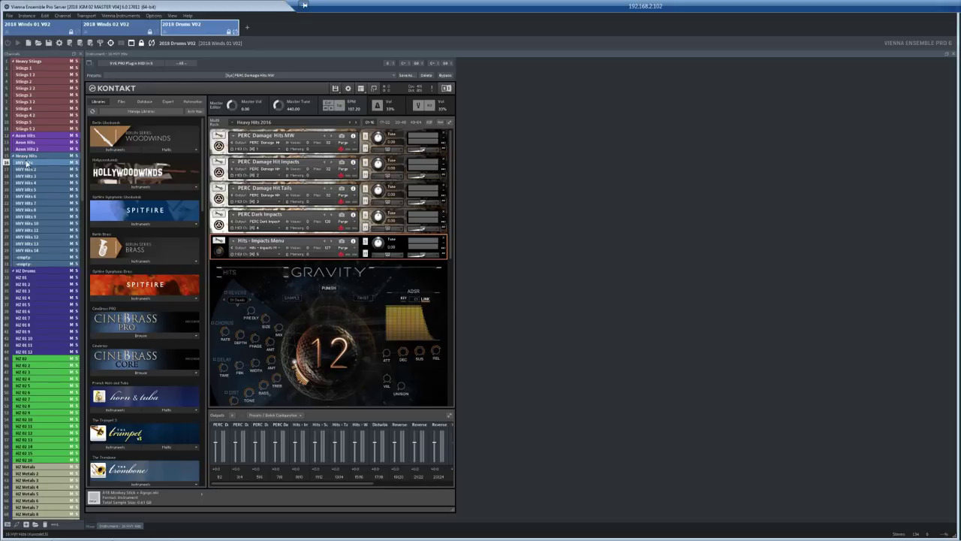
left_click(219, 251)
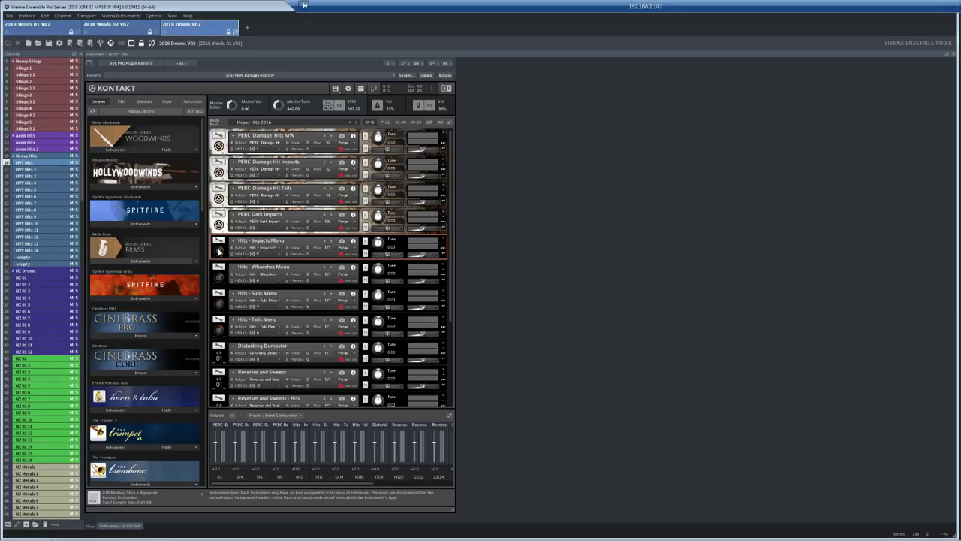
left_click(449, 123)
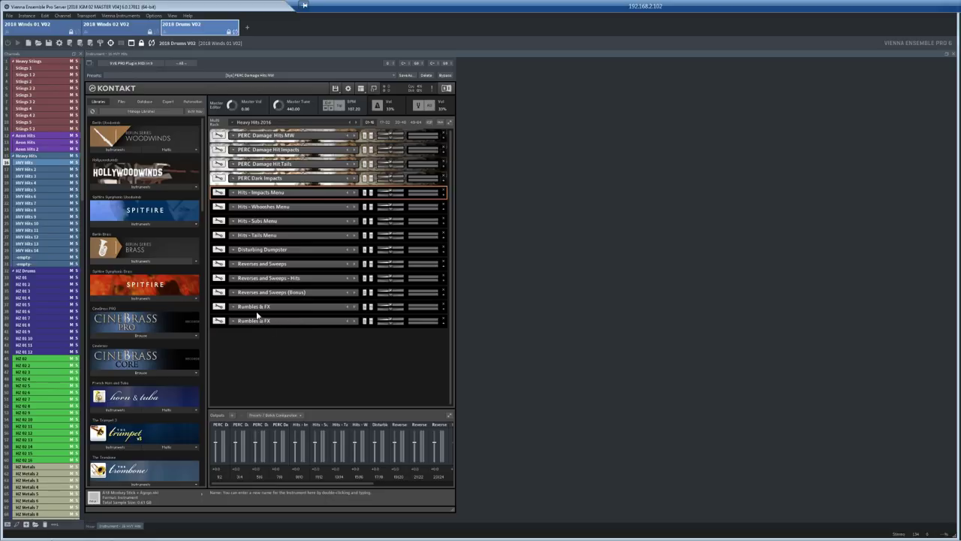
Step: Show the HZ 01 channel's HZ Low rack, from Taiko Hits - Hi Taiko to Metal Hits - Gong Drum
left_click(34, 279)
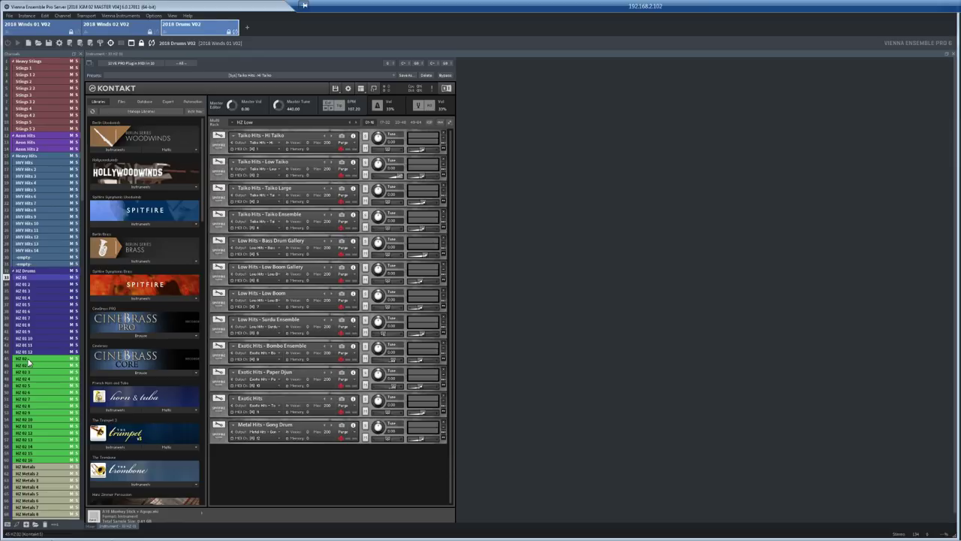
Step: Step through the HZ 02 and HZ Metals racks, then show the Damage 01 PERC Studio rack
left_click(29, 359)
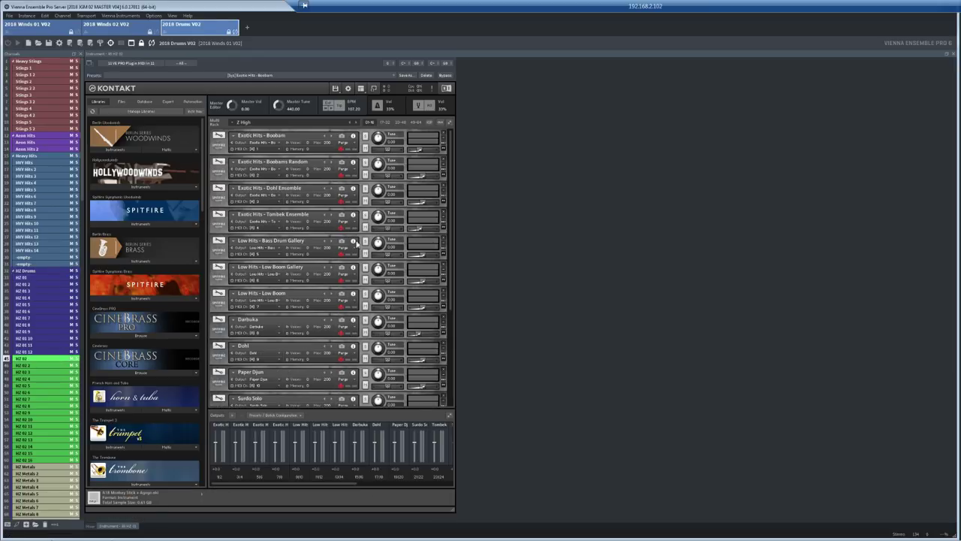
scroll(450, 225, "down", 5)
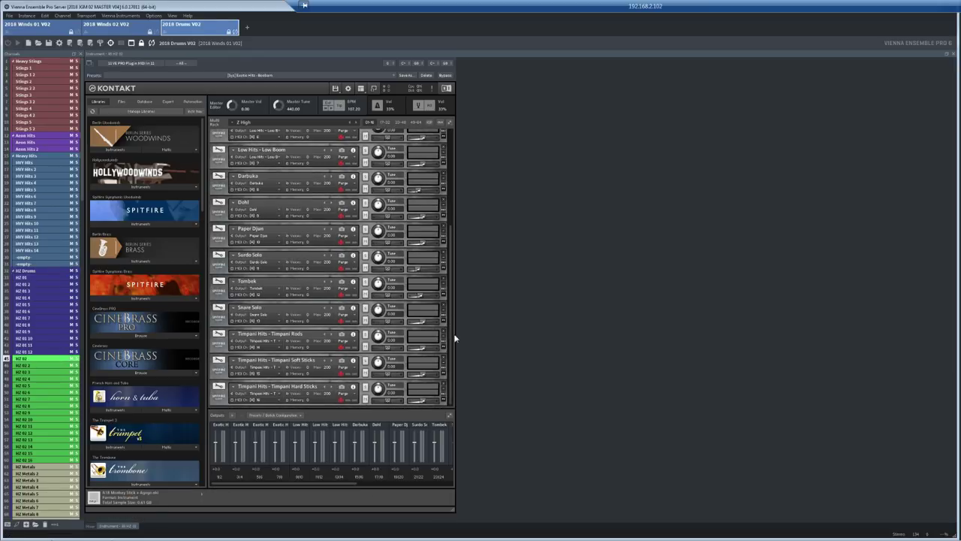
left_click(30, 468)
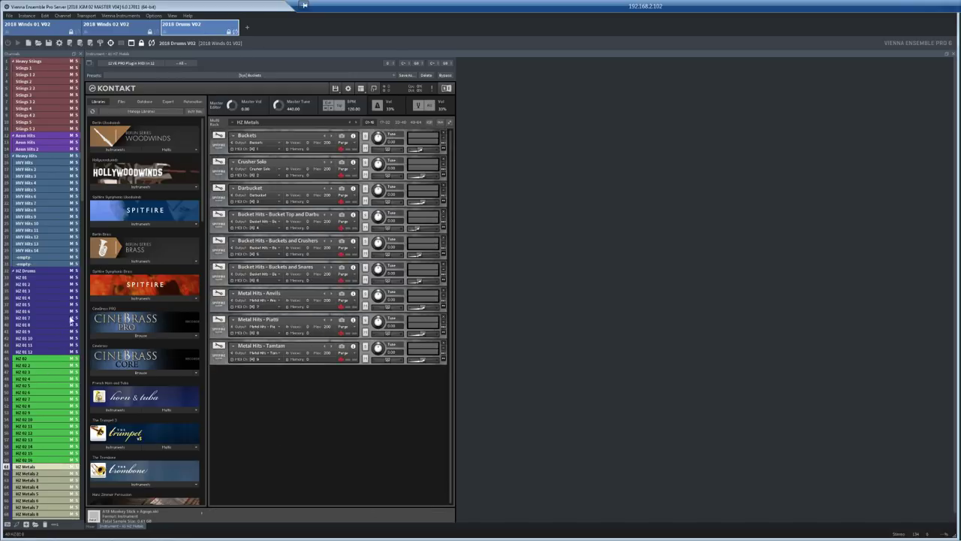
scroll(75, 217, "down", 15)
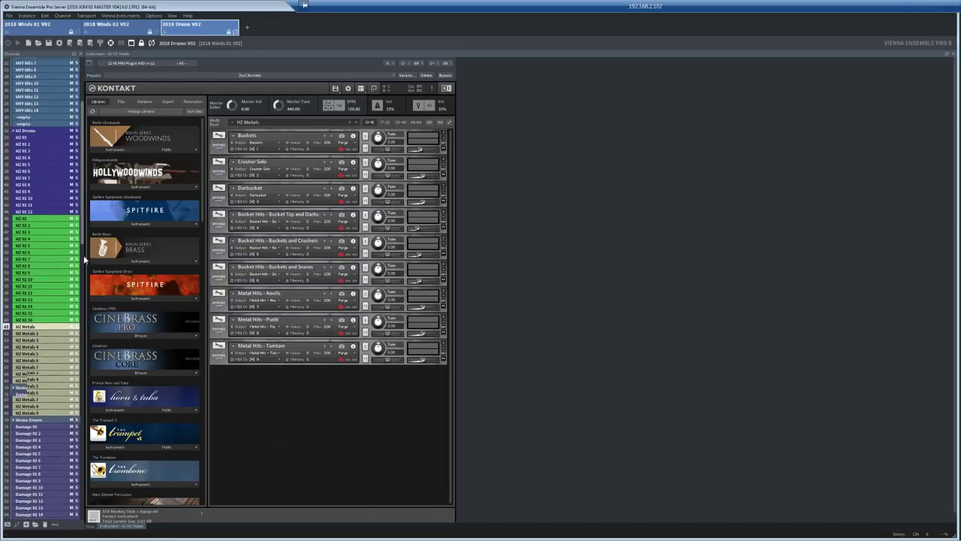
left_click(40, 209)
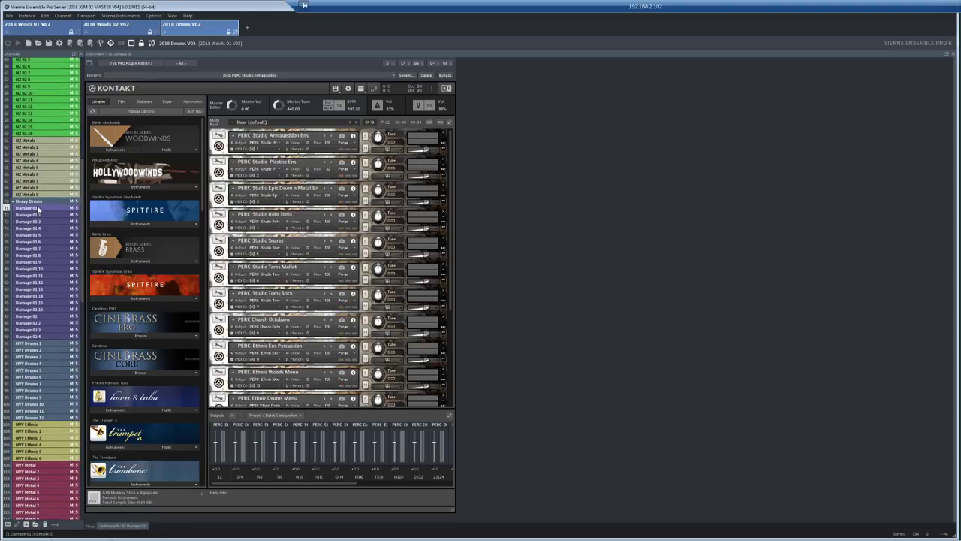
Step: Collapse the instrument headers, then step from Damage 02 to the HVY Drums 1 Heavy Drums rack
left_click(450, 123)
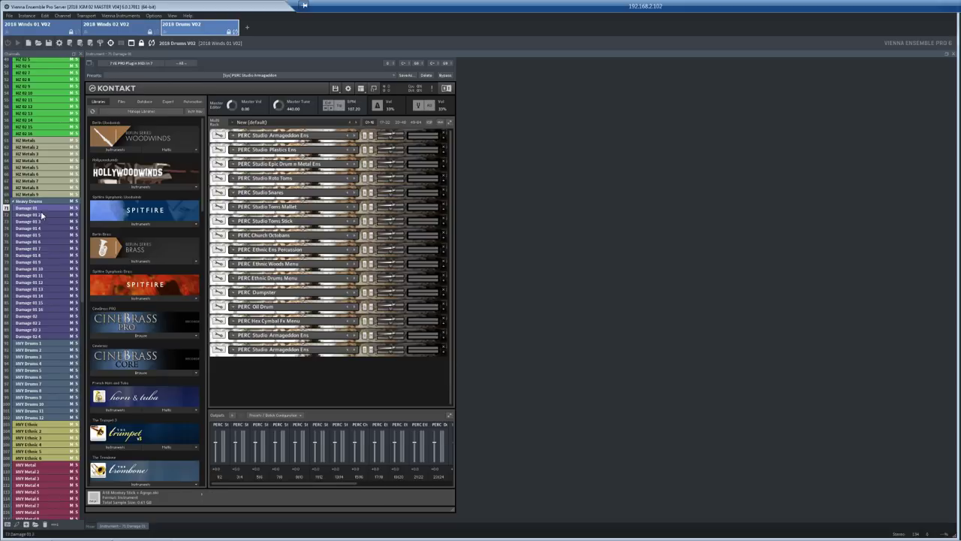
left_click(28, 316)
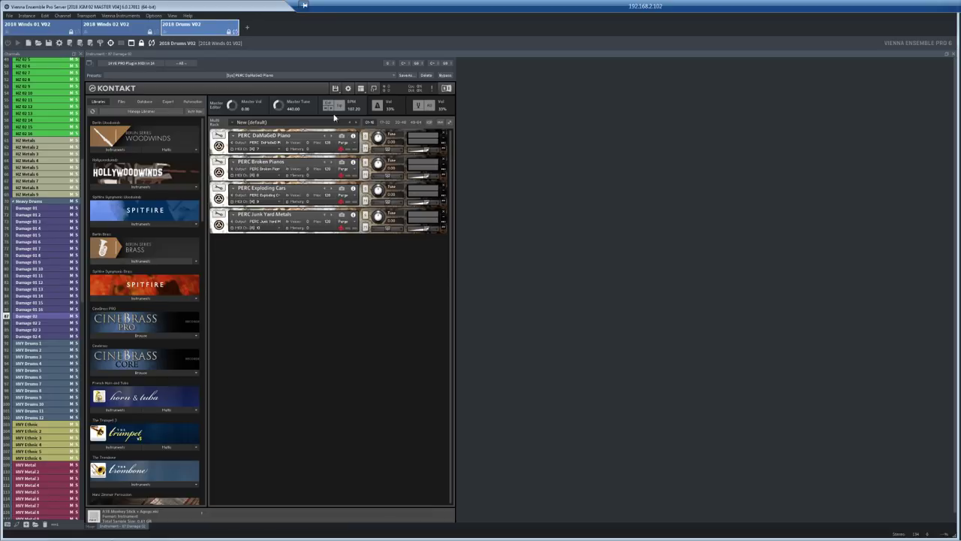
left_click(35, 344)
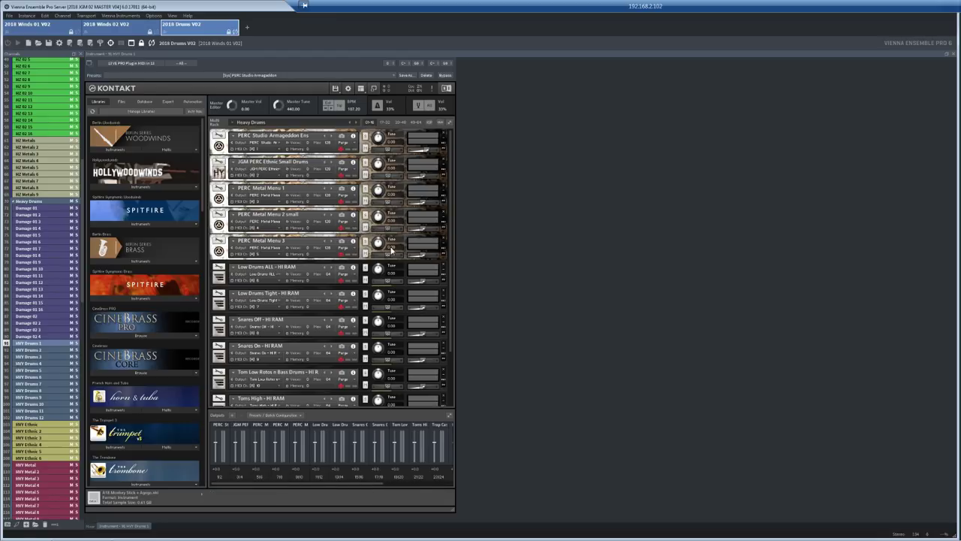
Step: Open the Low Drums ALL - HI RAM interface, then collapse the Heavy Drums instruments to compact rows
left_click(449, 124)
left_click(449, 123)
left_click(219, 278)
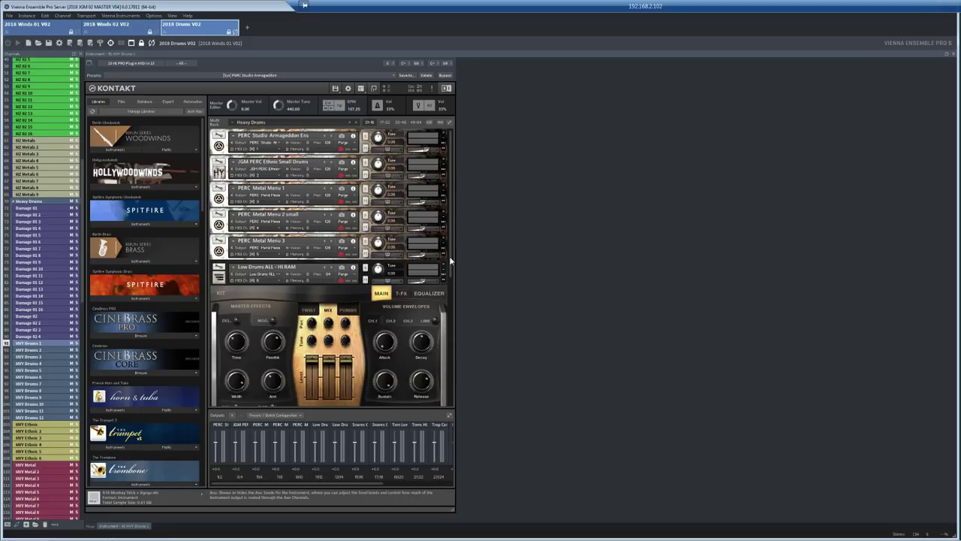
left_click_drag(451, 261, 451, 306)
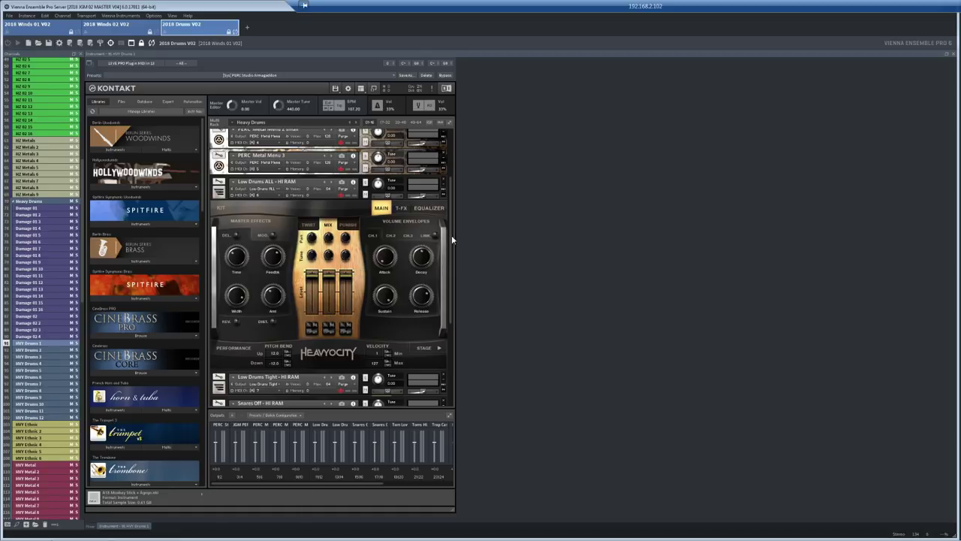
left_click_drag(452, 235, 449, 133)
left_click(449, 125)
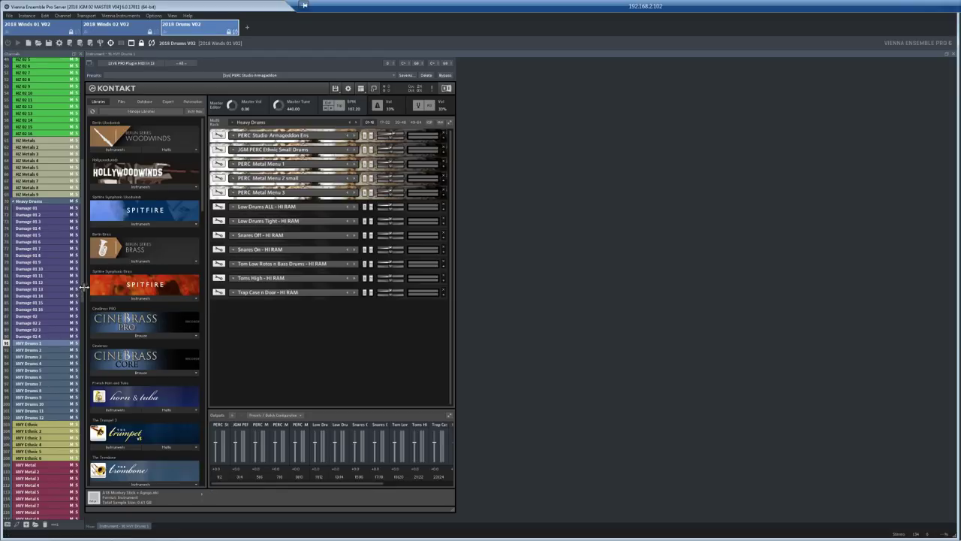
Step: View the HVY Ethnic channel, then HVY Metal with its Heavy Metals instruments collapsed
scroll(35, 255, "down", 8)
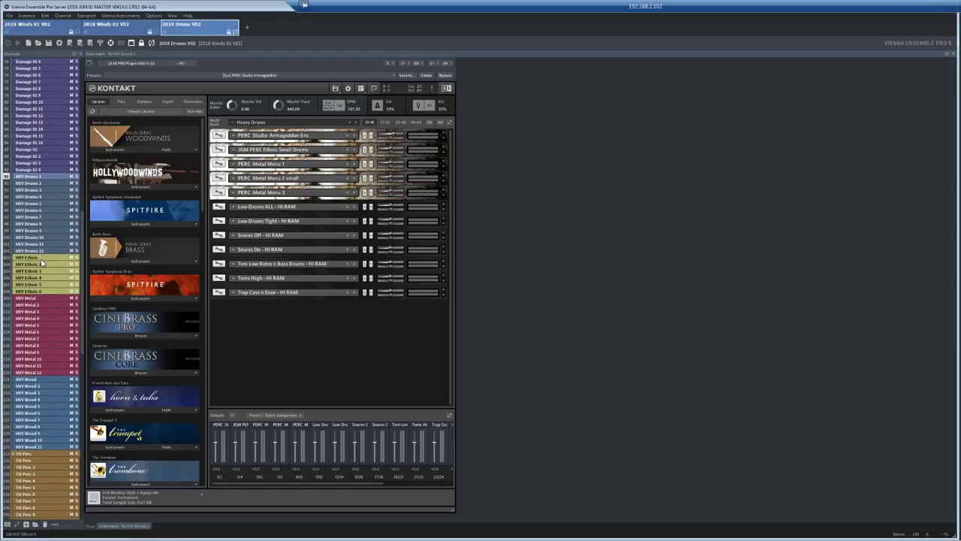
left_click(34, 256)
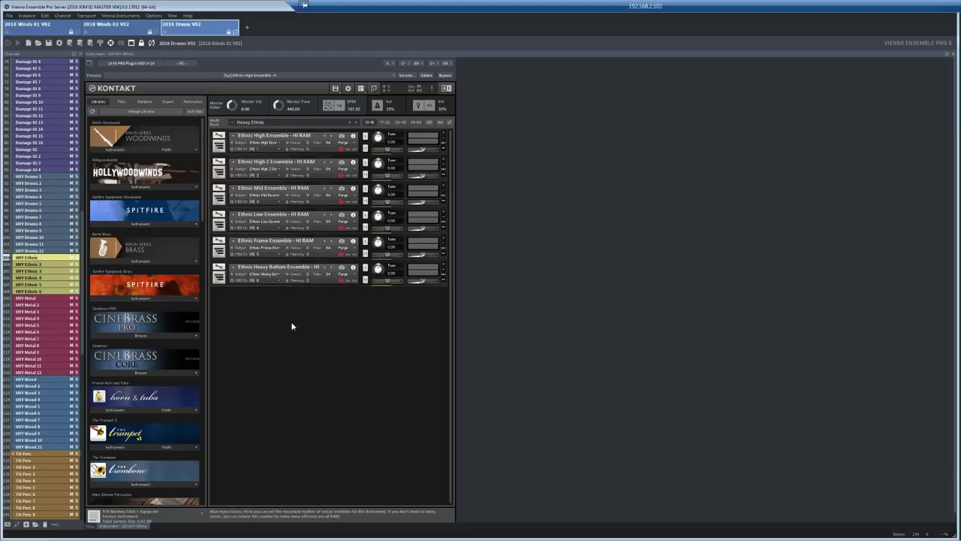
left_click(30, 299)
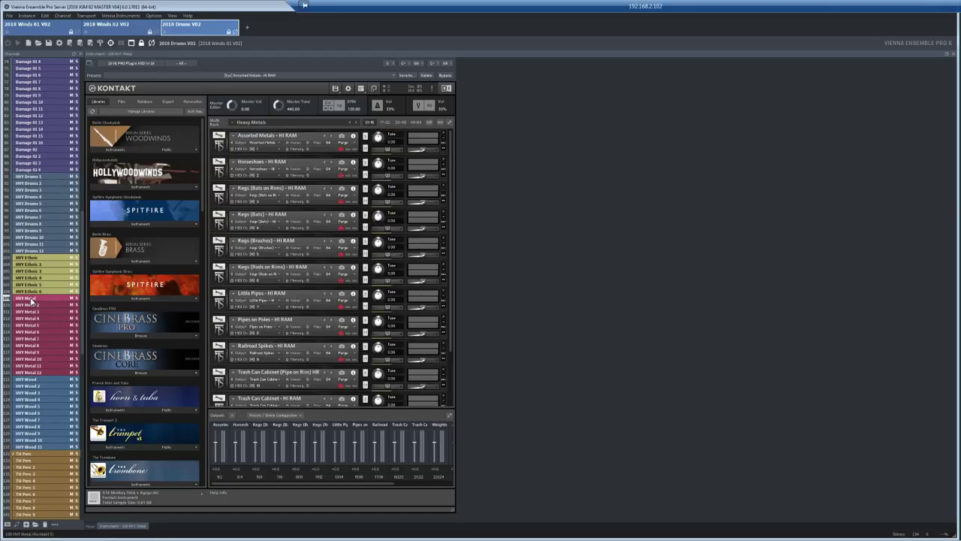
left_click(449, 121)
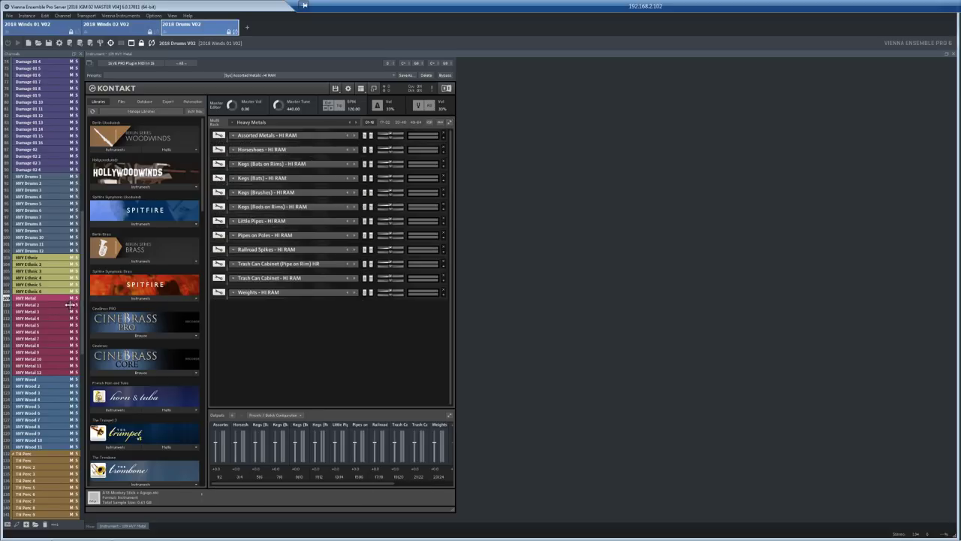
Step: Show the HVY Wood channel, then the TH Perc channel's TH 2016 rack
scroll(34, 278, "down", 5)
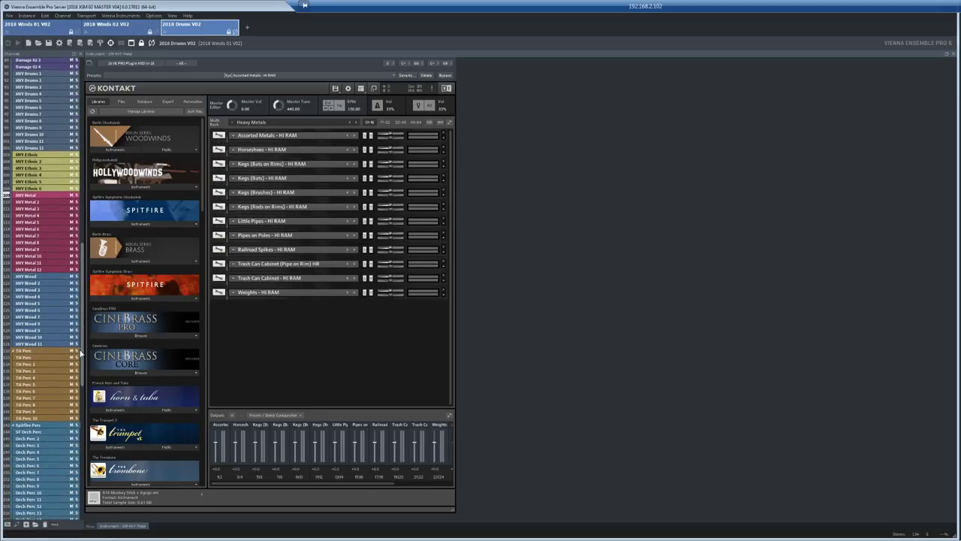
left_click(33, 278)
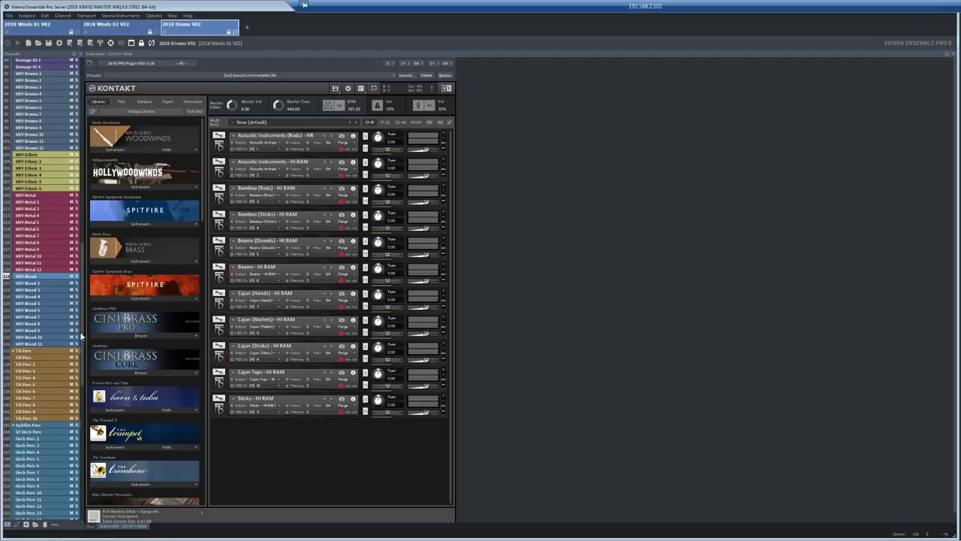
scroll(83, 346, "down", 4)
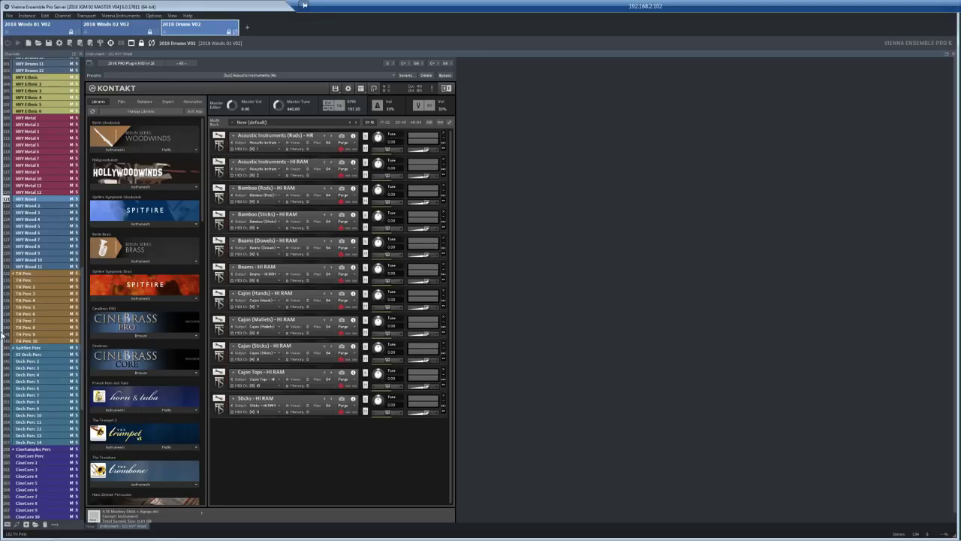
left_click(31, 280)
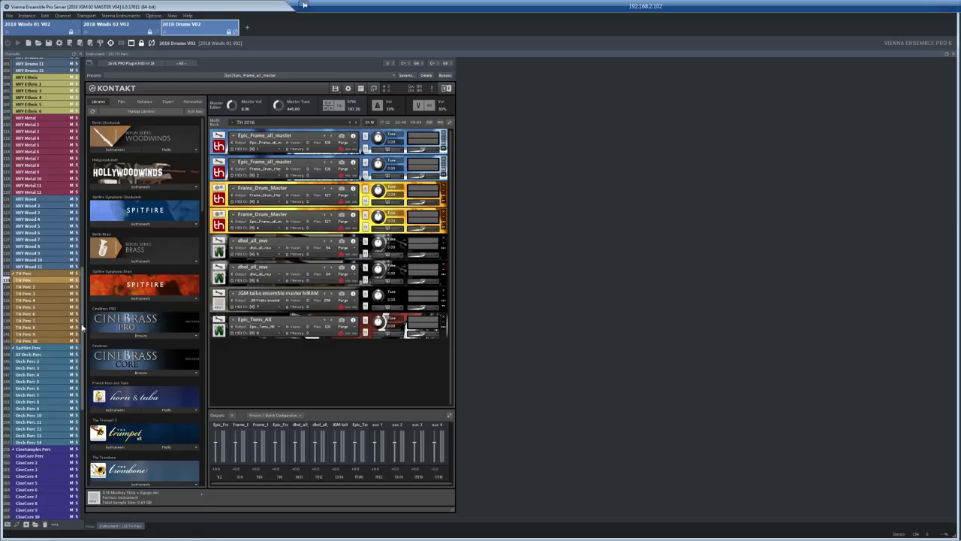
scroll(84, 353, "down", 4)
scroll(84, 353, "down", 5)
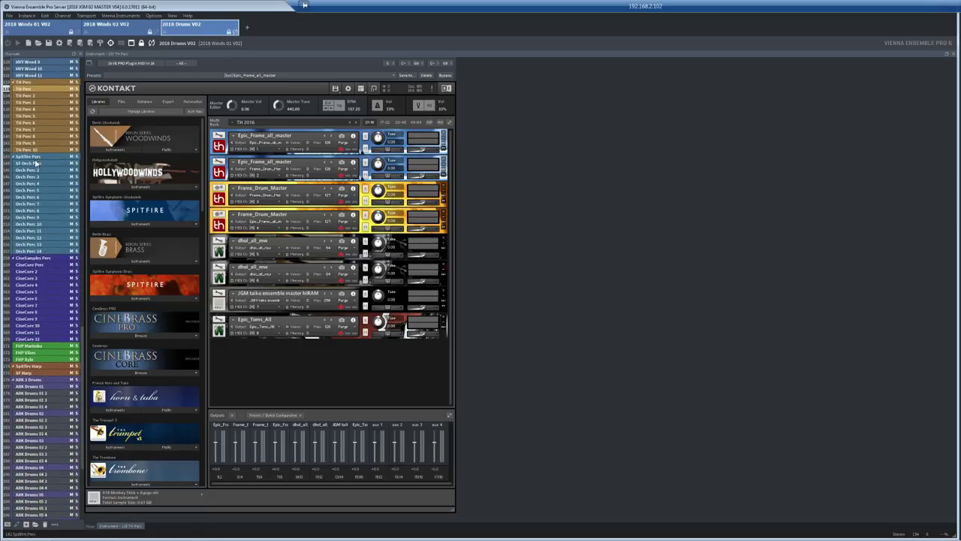
Step: Collapse the SF Orch Perc Spitfire instruments, then bring up the CineCore Perc CinePerc rack
left_click(36, 164)
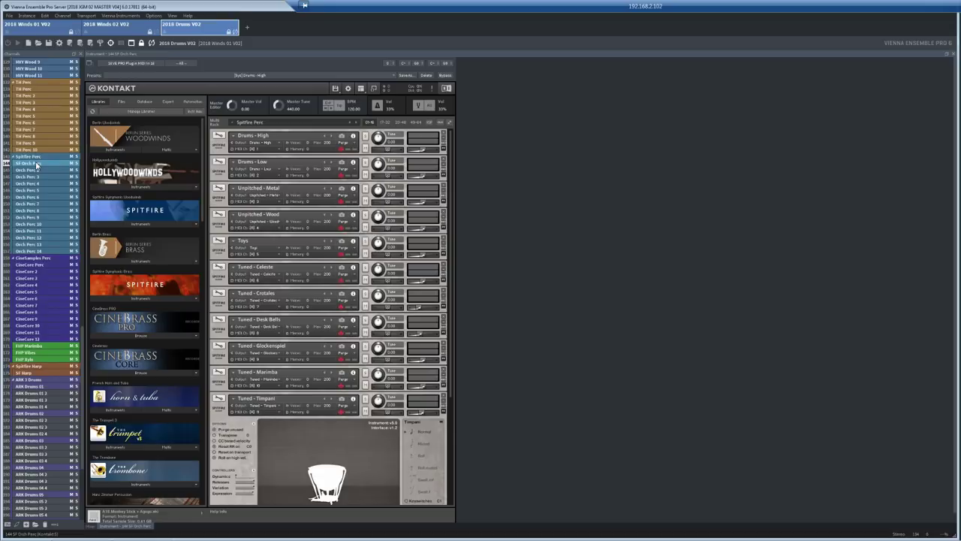
left_click(450, 123)
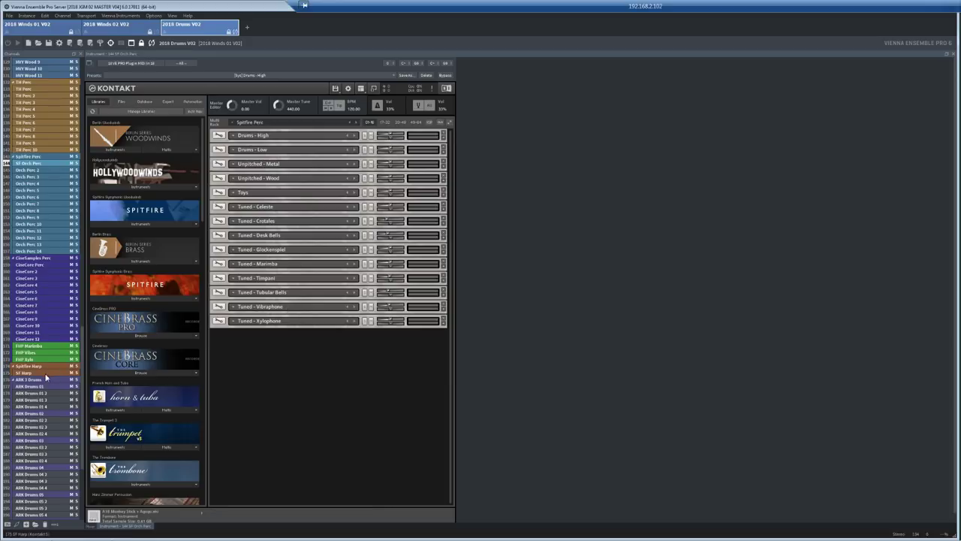
left_click(30, 266)
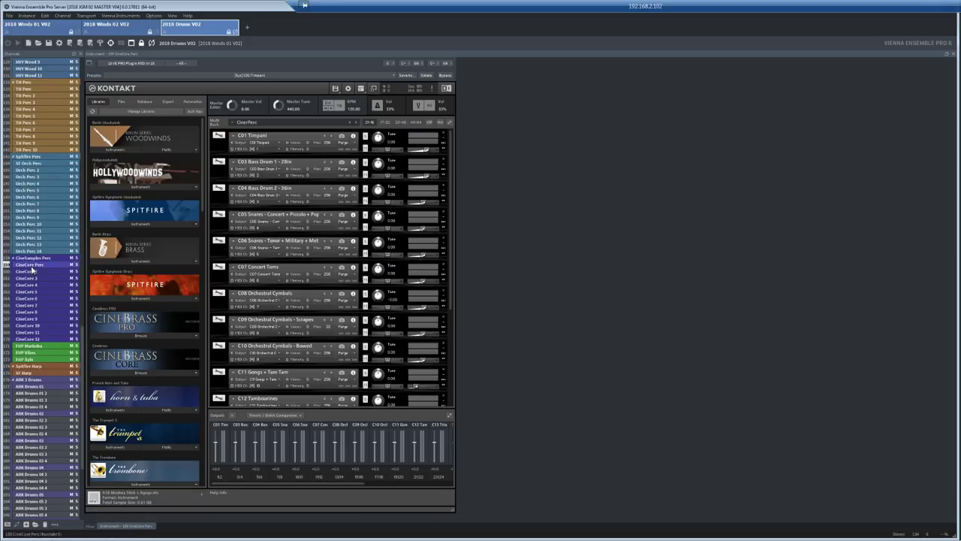
Step: Collapse the CinePerc rack to reveal the Scoring Mallets Marimba, Vibraphone and Xylophone
left_click(450, 123)
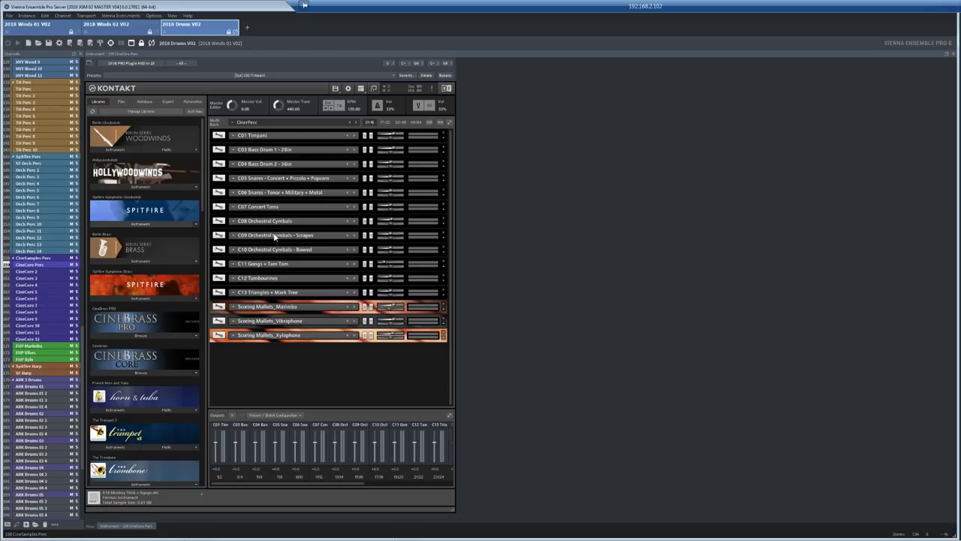
Step: Step through FHP Marimba, FHP Vibes and CineCore Perc to the SF Harp rack
left_click(27, 347)
left_click(27, 353)
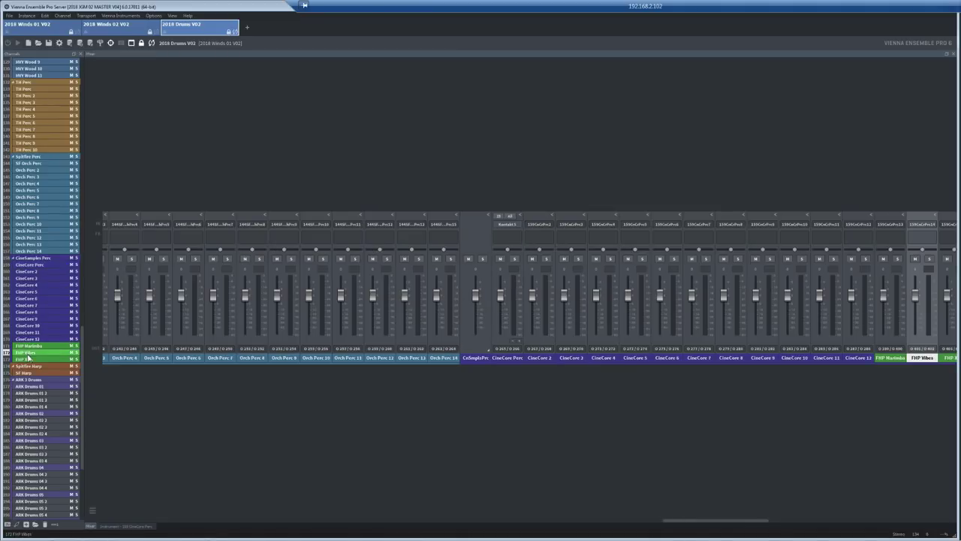
left_click(32, 265)
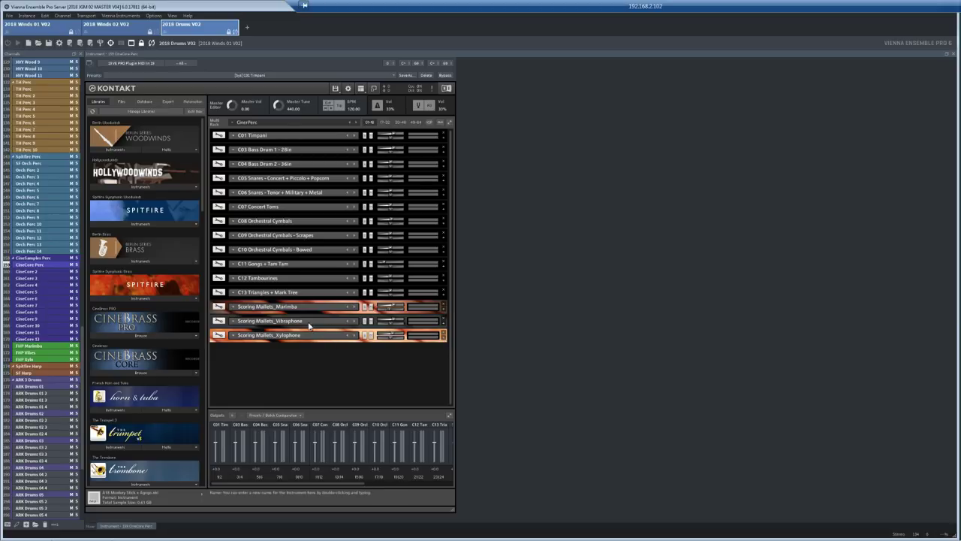
left_click(26, 374)
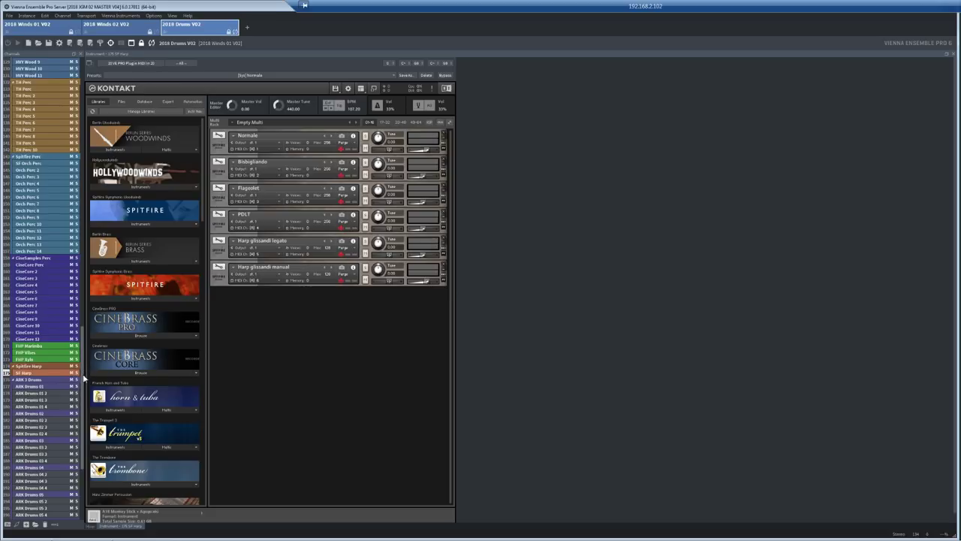
Step: Review ARK Drums 01 Taiko through ARK Drums 04 cymbals and toms, collapsing headers
left_click(34, 387)
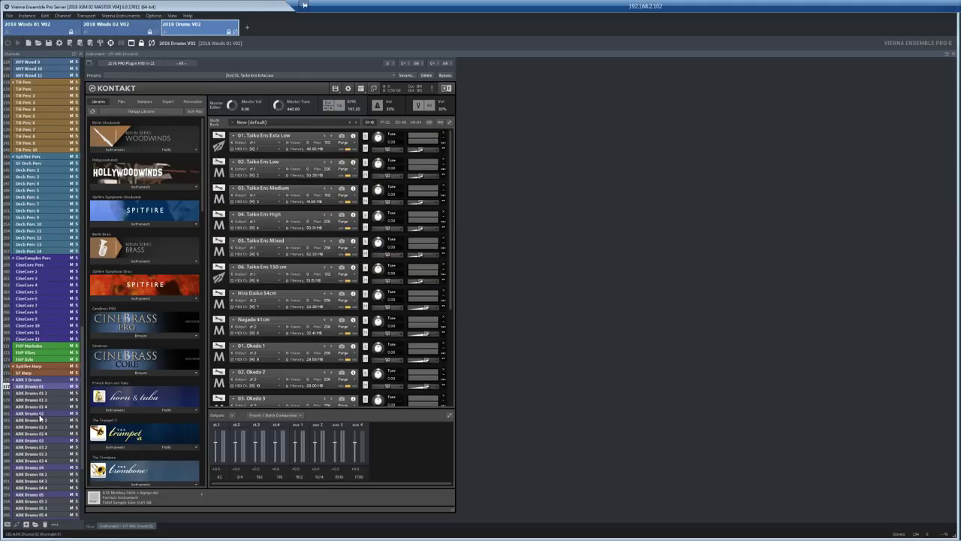
left_click(42, 418)
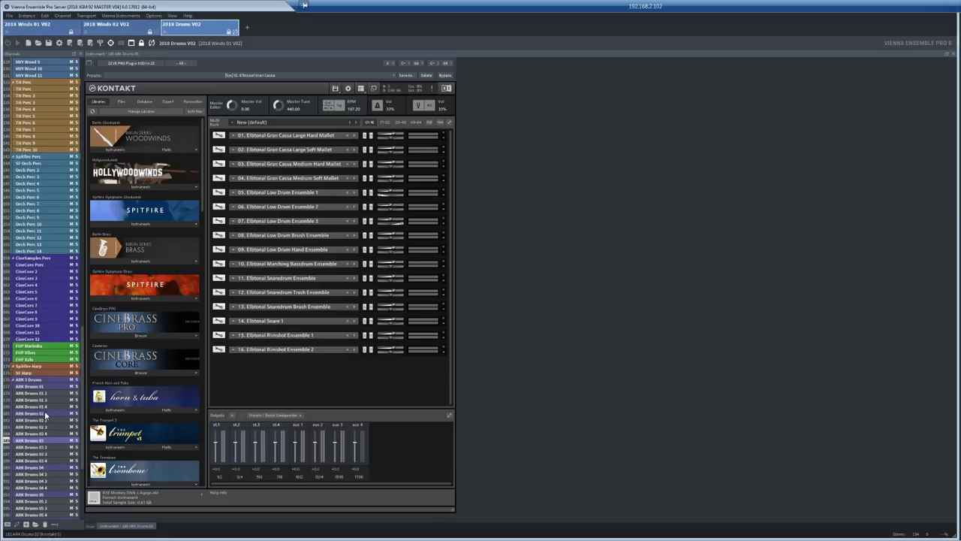
left_click(448, 122)
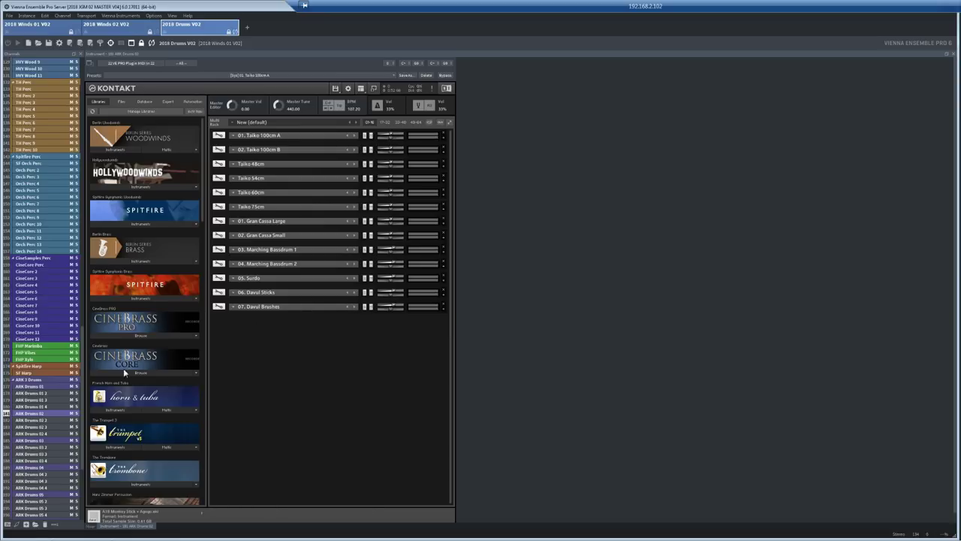
left_click(41, 387)
left_click(37, 417)
left_click(37, 441)
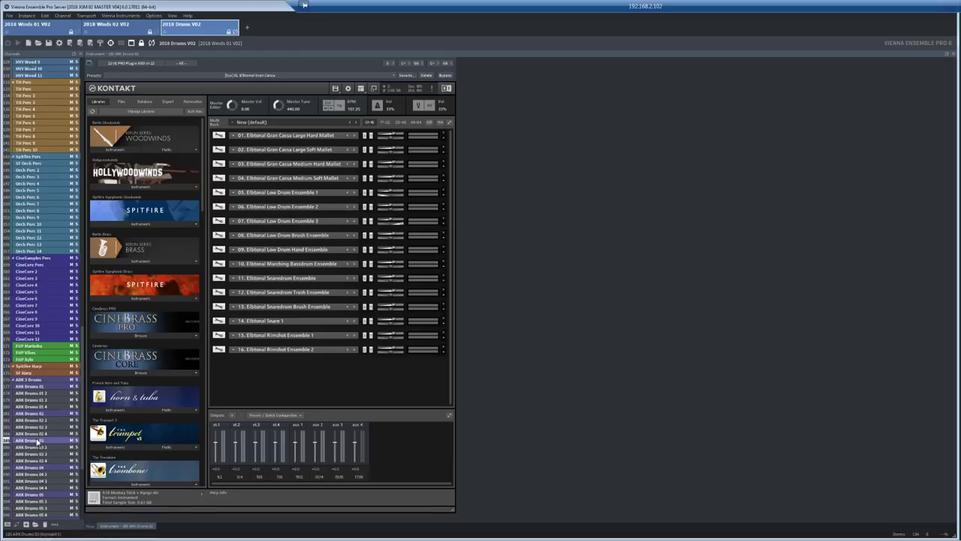
left_click(41, 494)
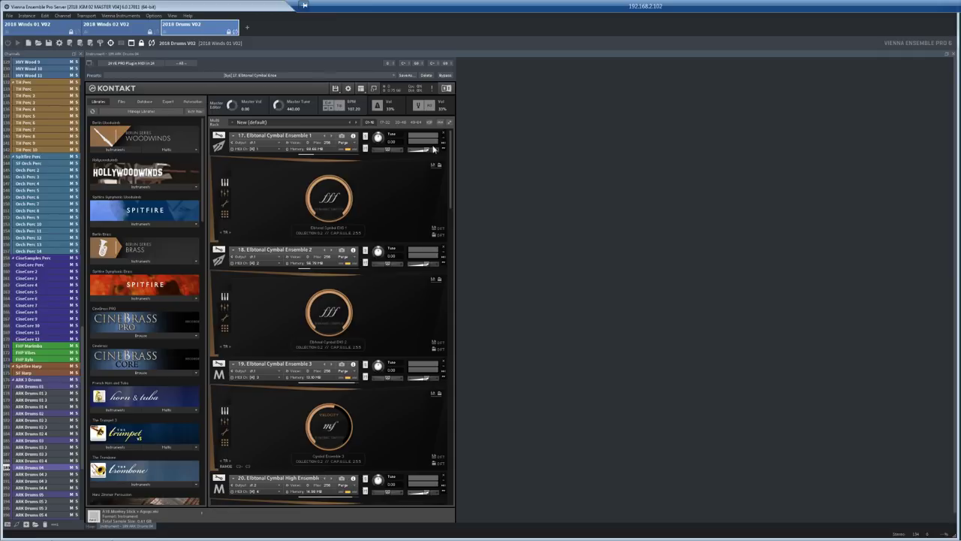
left_click(449, 122)
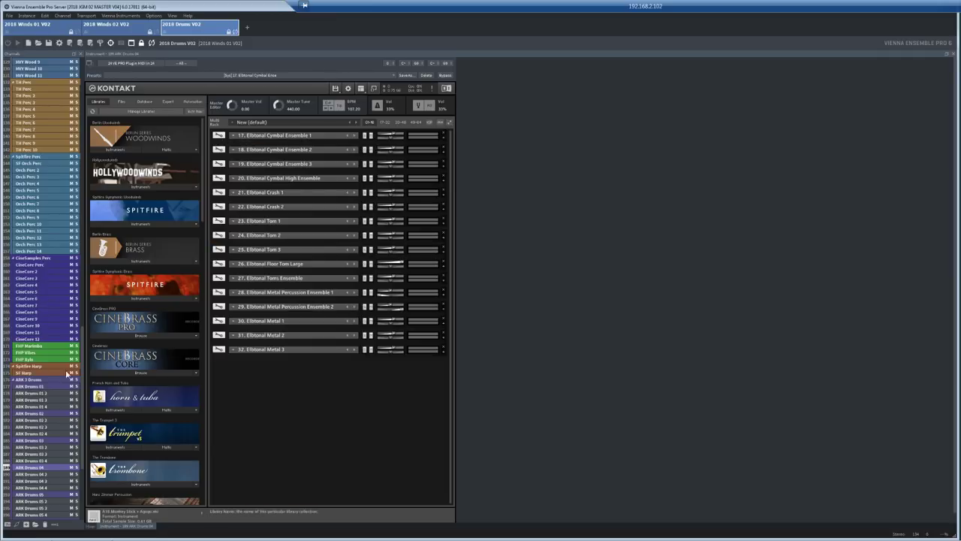
Step: Review ARK Drums 05, 06 Trash Percussion and 07, then show the Drums mixer
scroll(83, 446, "down", 8)
left_click(32, 335)
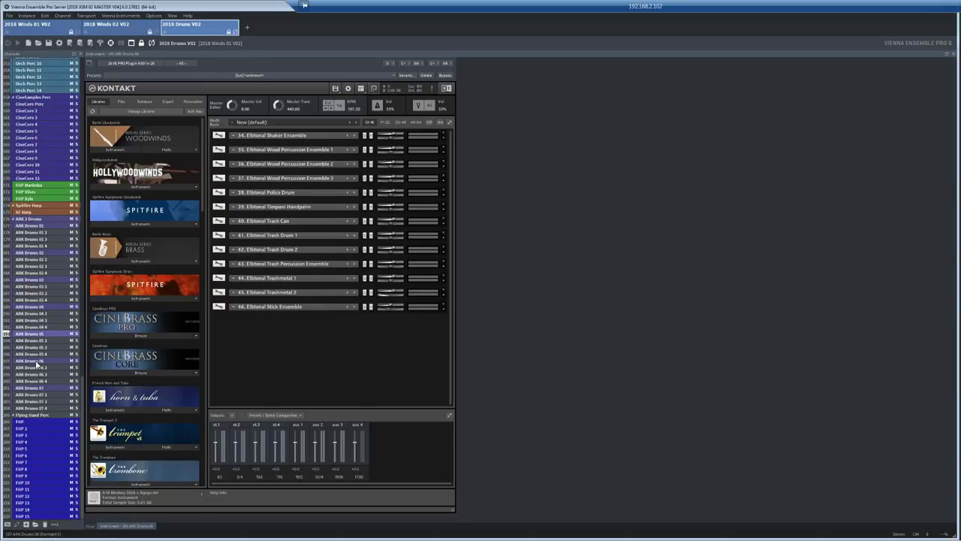
left_click(35, 363)
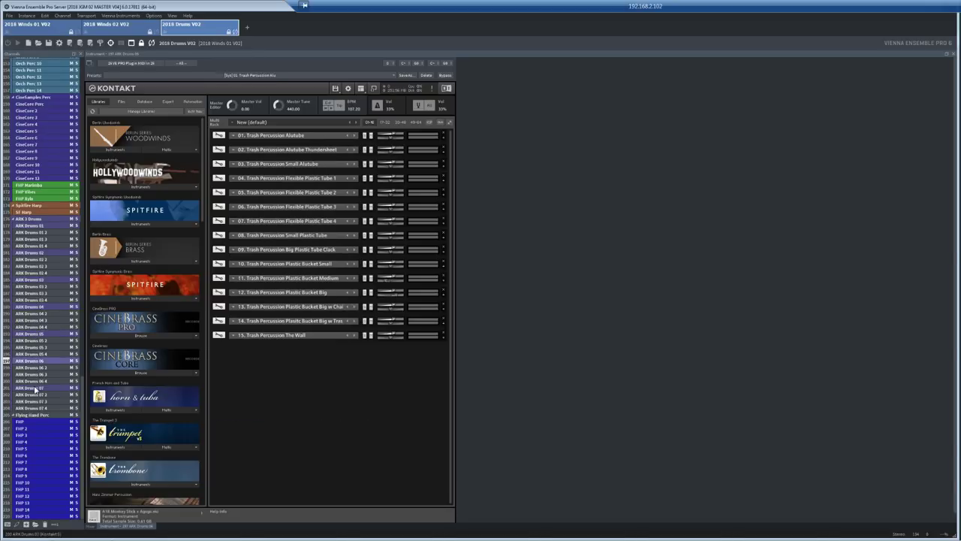
left_click(35, 389)
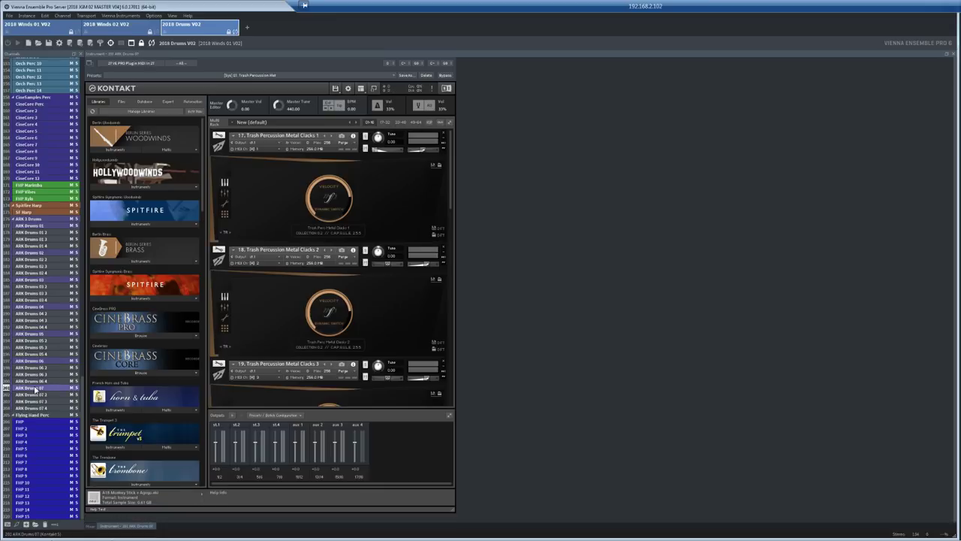
left_click(448, 123)
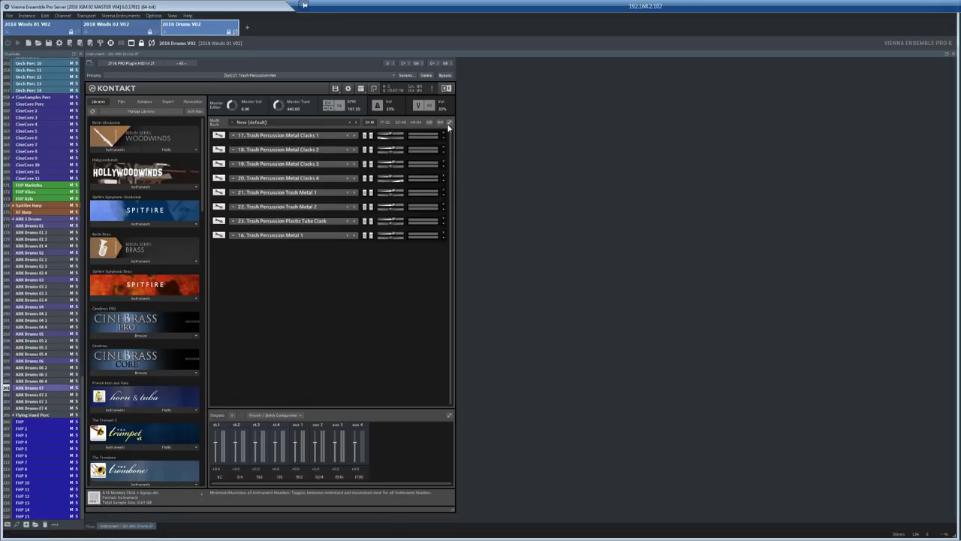
left_click(91, 526)
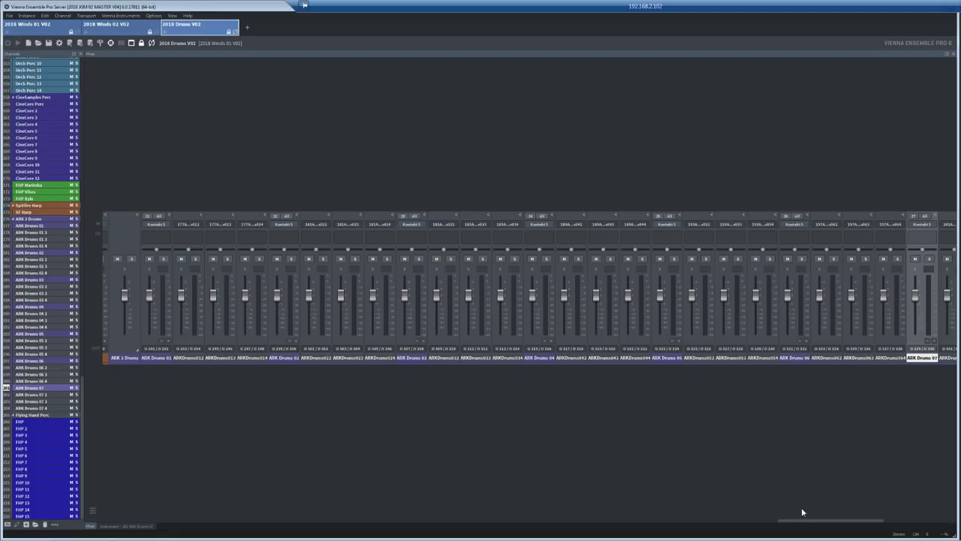
Step: Scroll the mixer to the FHP channels and open the FHP Flying Hand Perc rack
left_click_drag(808, 524, 871, 521)
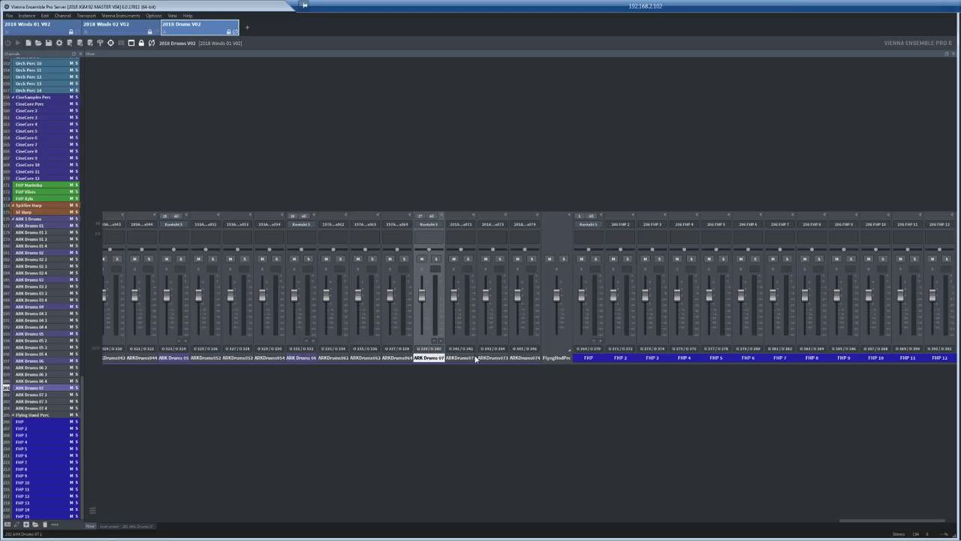
double_click(32, 423)
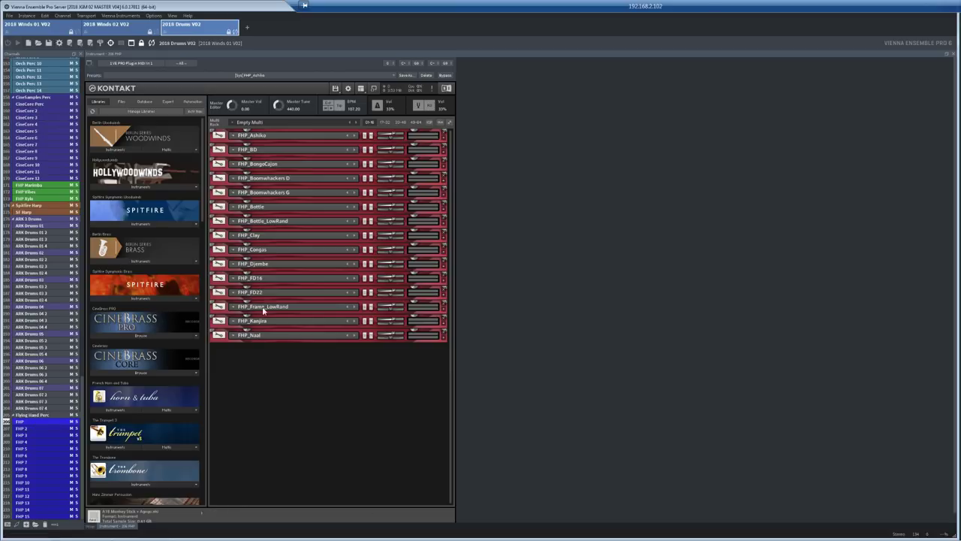